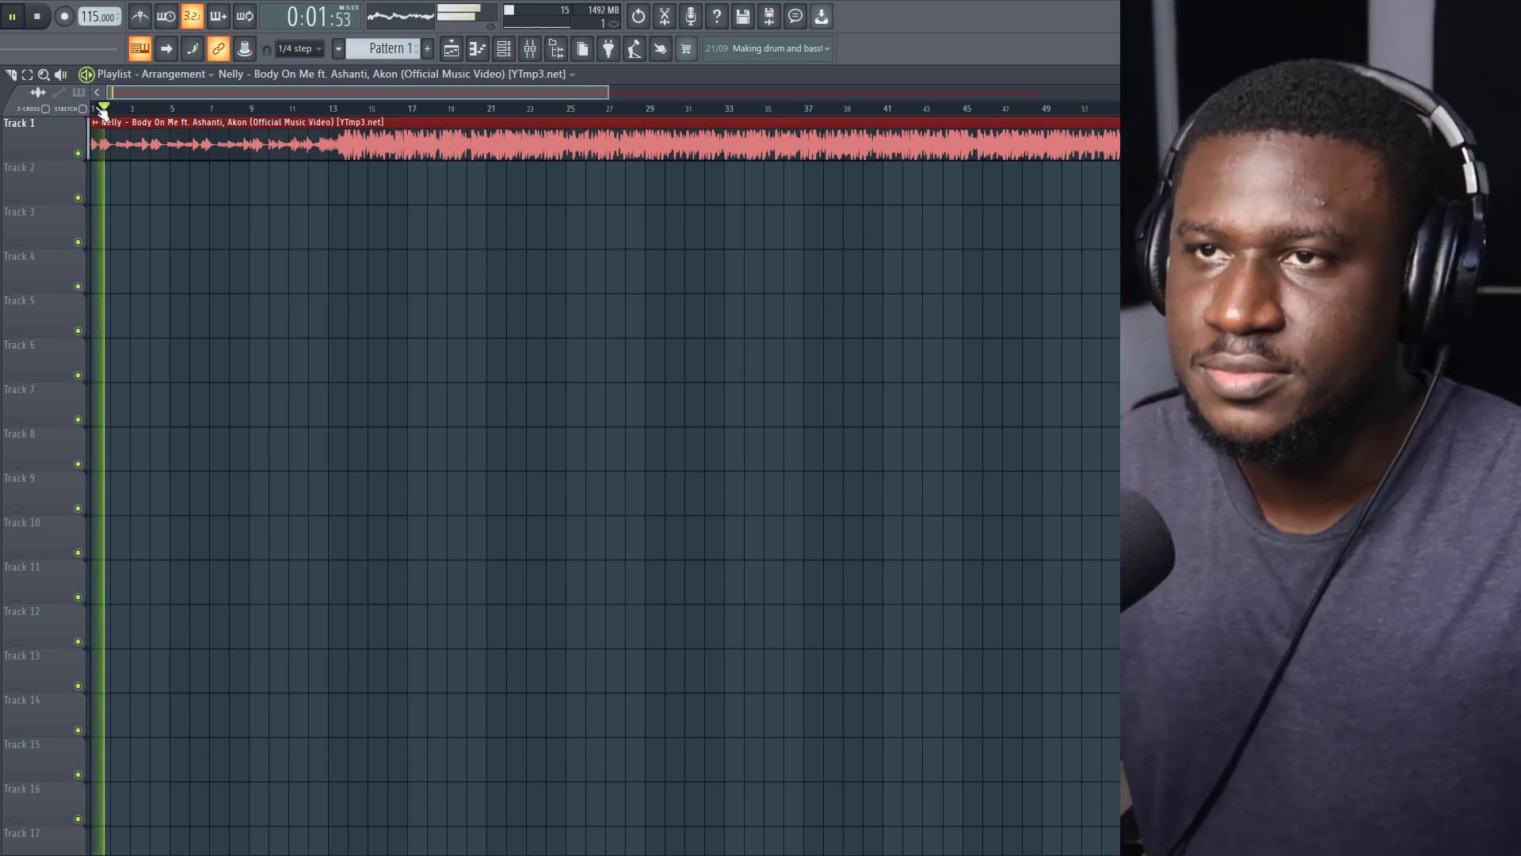
# Listen to the opening bars of the song on Track 1 and stop playback.
pyautogui.scroll(2, 103, 112)
pyautogui.scroll(2, 103, 112)
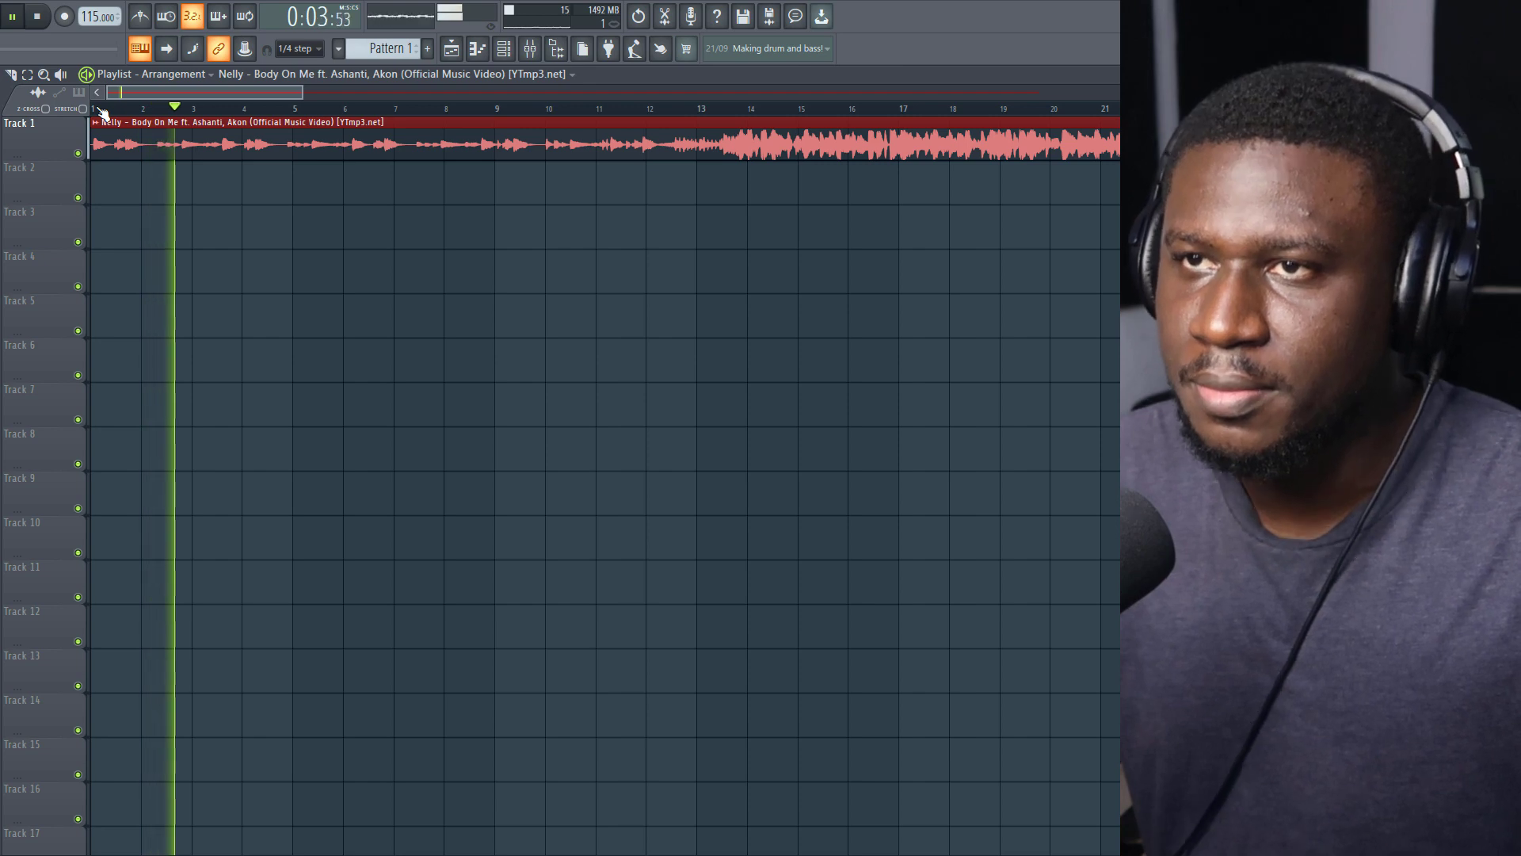
pyautogui.scroll(2, 103, 113)
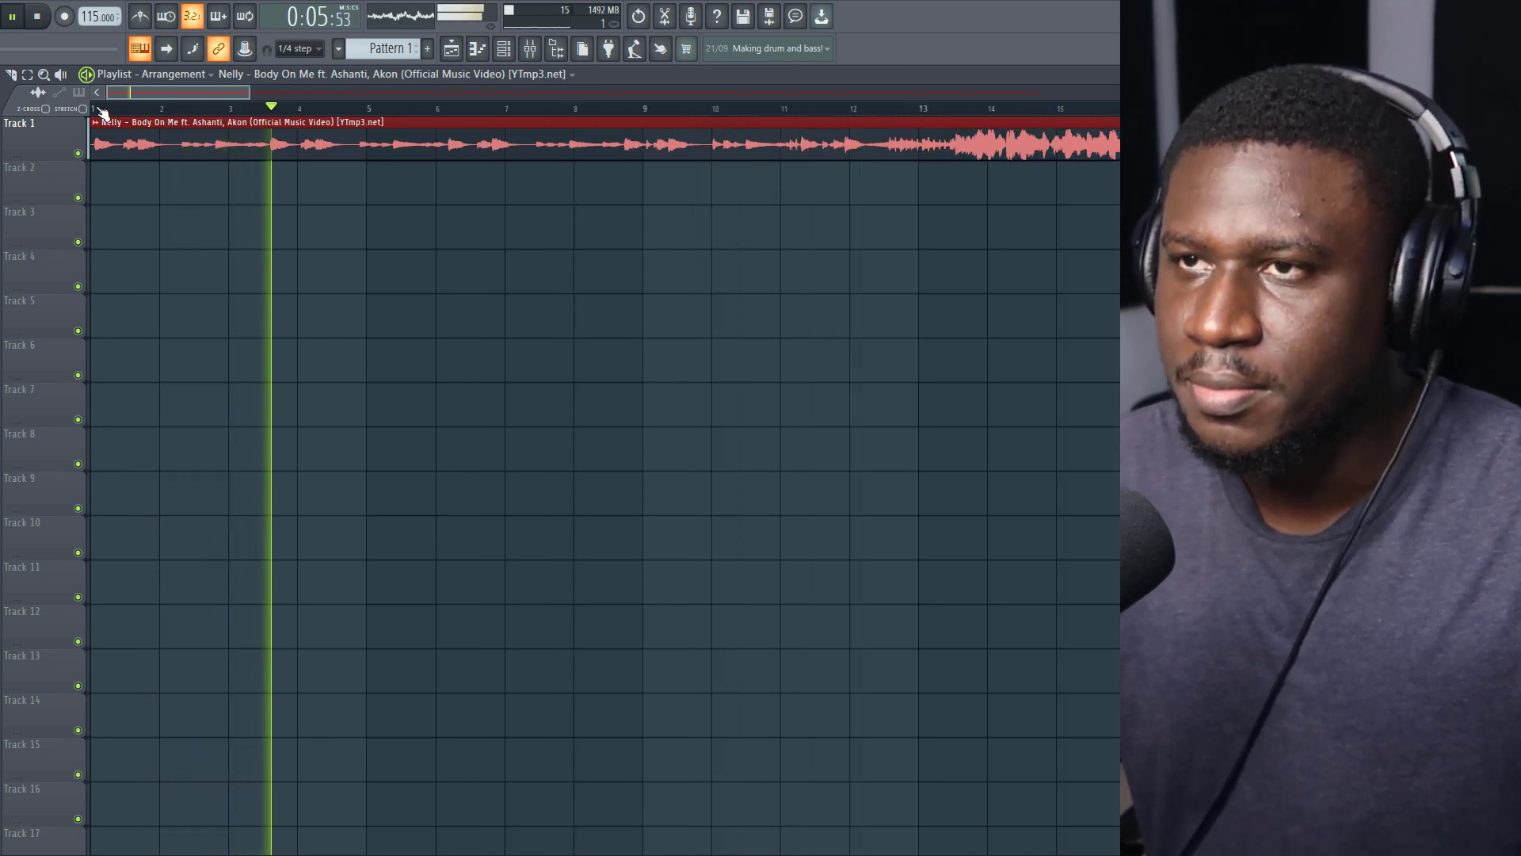
pyautogui.press('space')
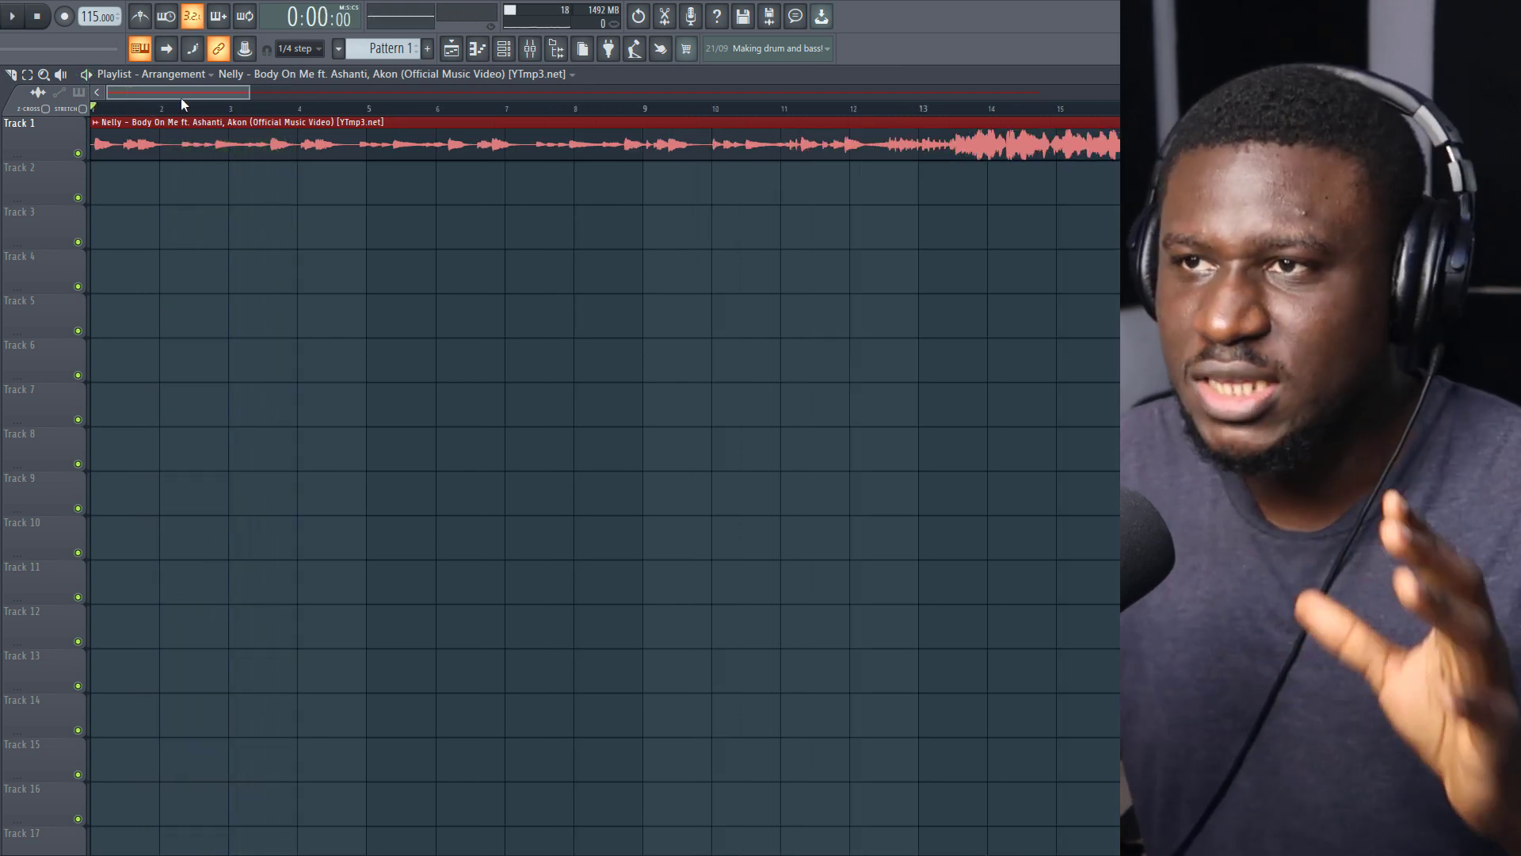
# Set the playlist snap to (none) and slice the song clip on Track 1 right before its first sound.
pyautogui.scroll(-1, 182, 115)
pyautogui.scroll(-1, 180, 119)
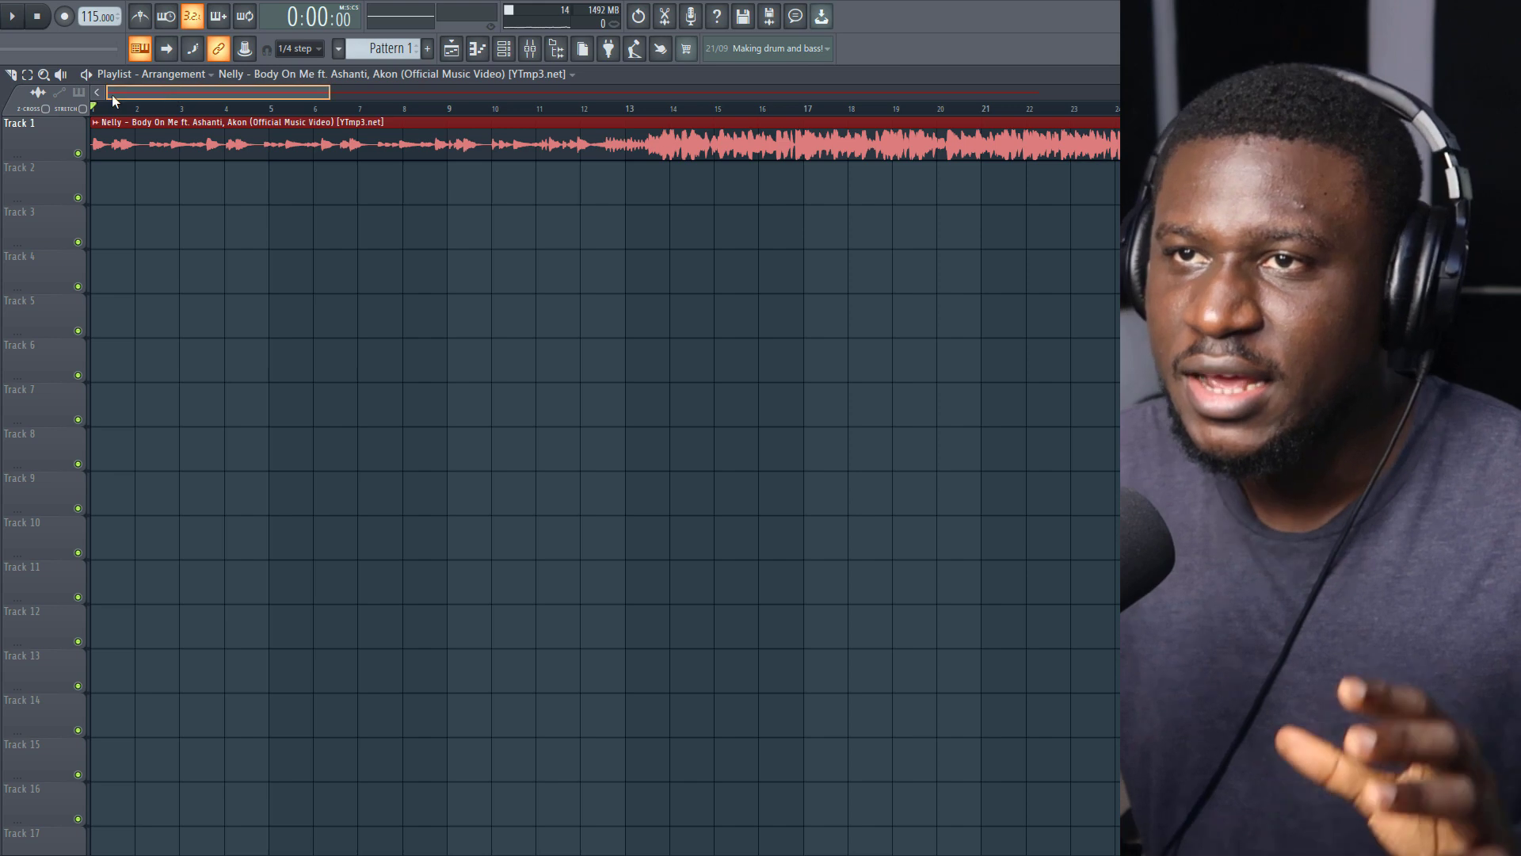
pyautogui.scroll(2, 121, 116)
pyautogui.hscroll(-1, 84, 97)
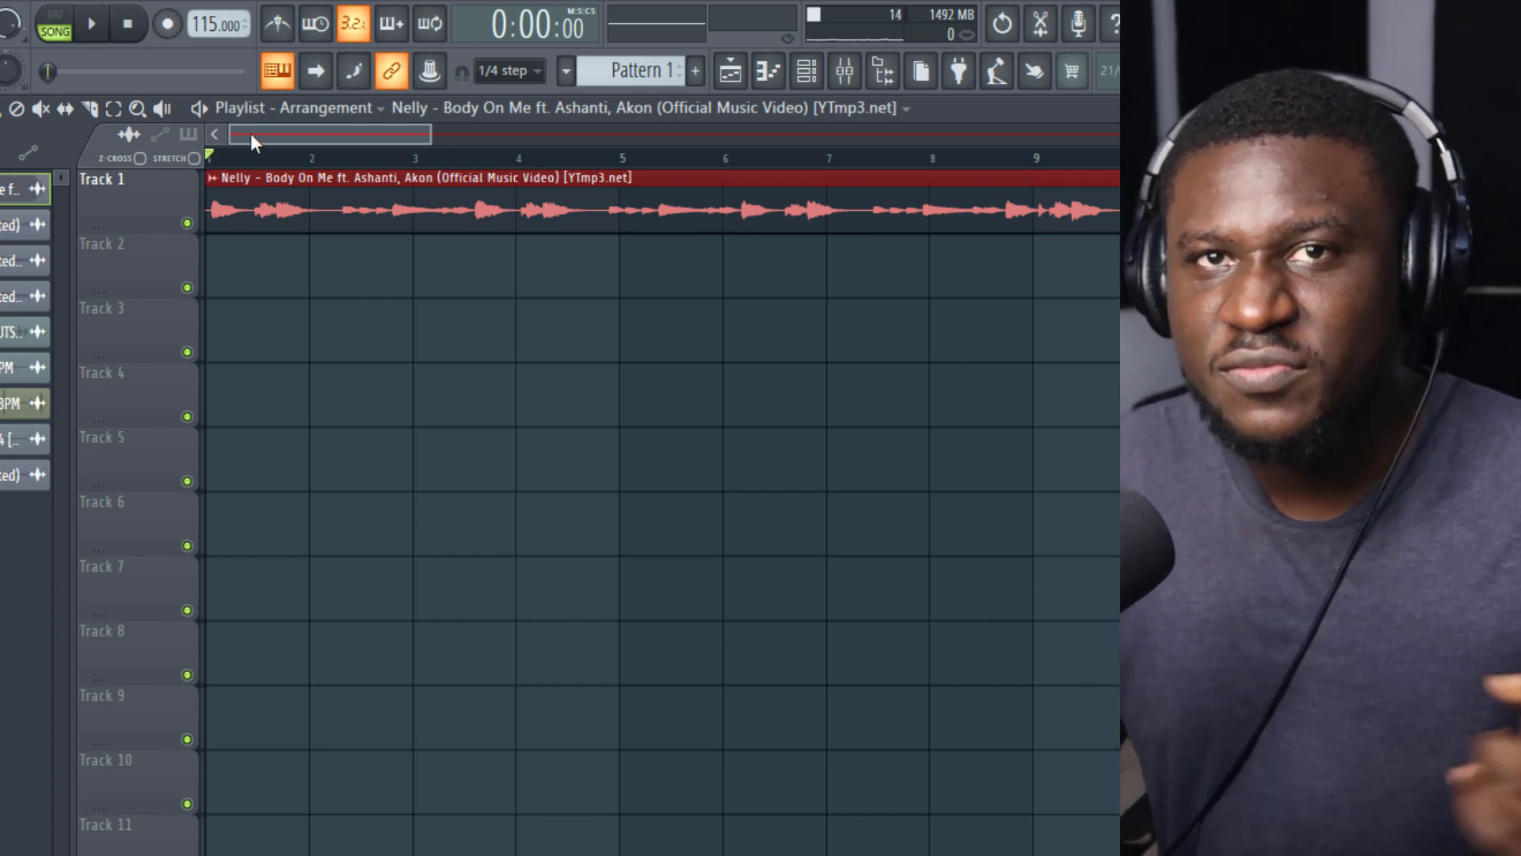
pyautogui.scroll(2, 253, 150)
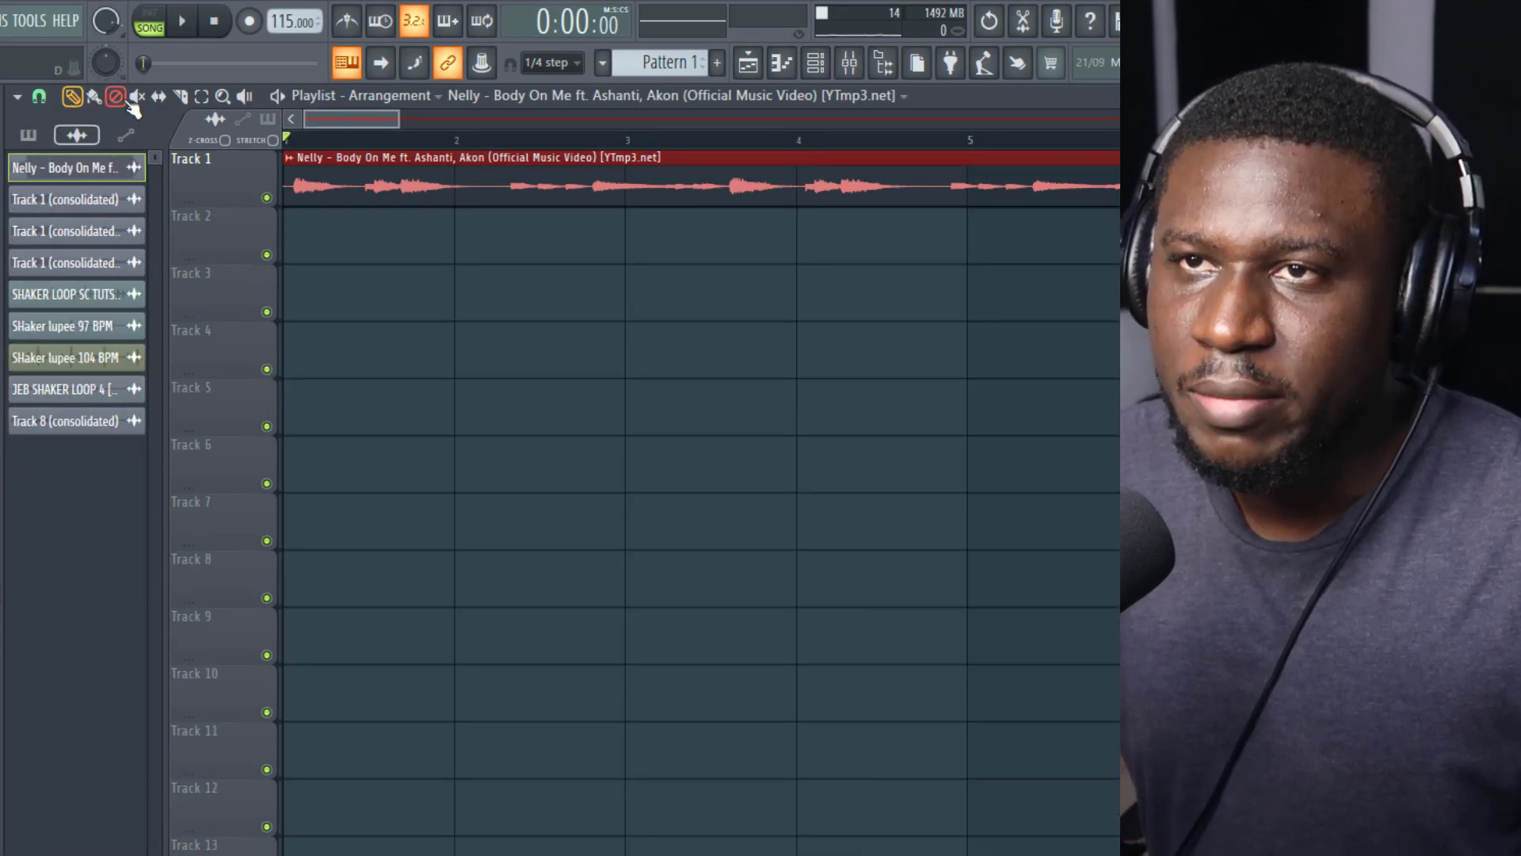
pyautogui.click(90, 108)
pyautogui.click(45, 98)
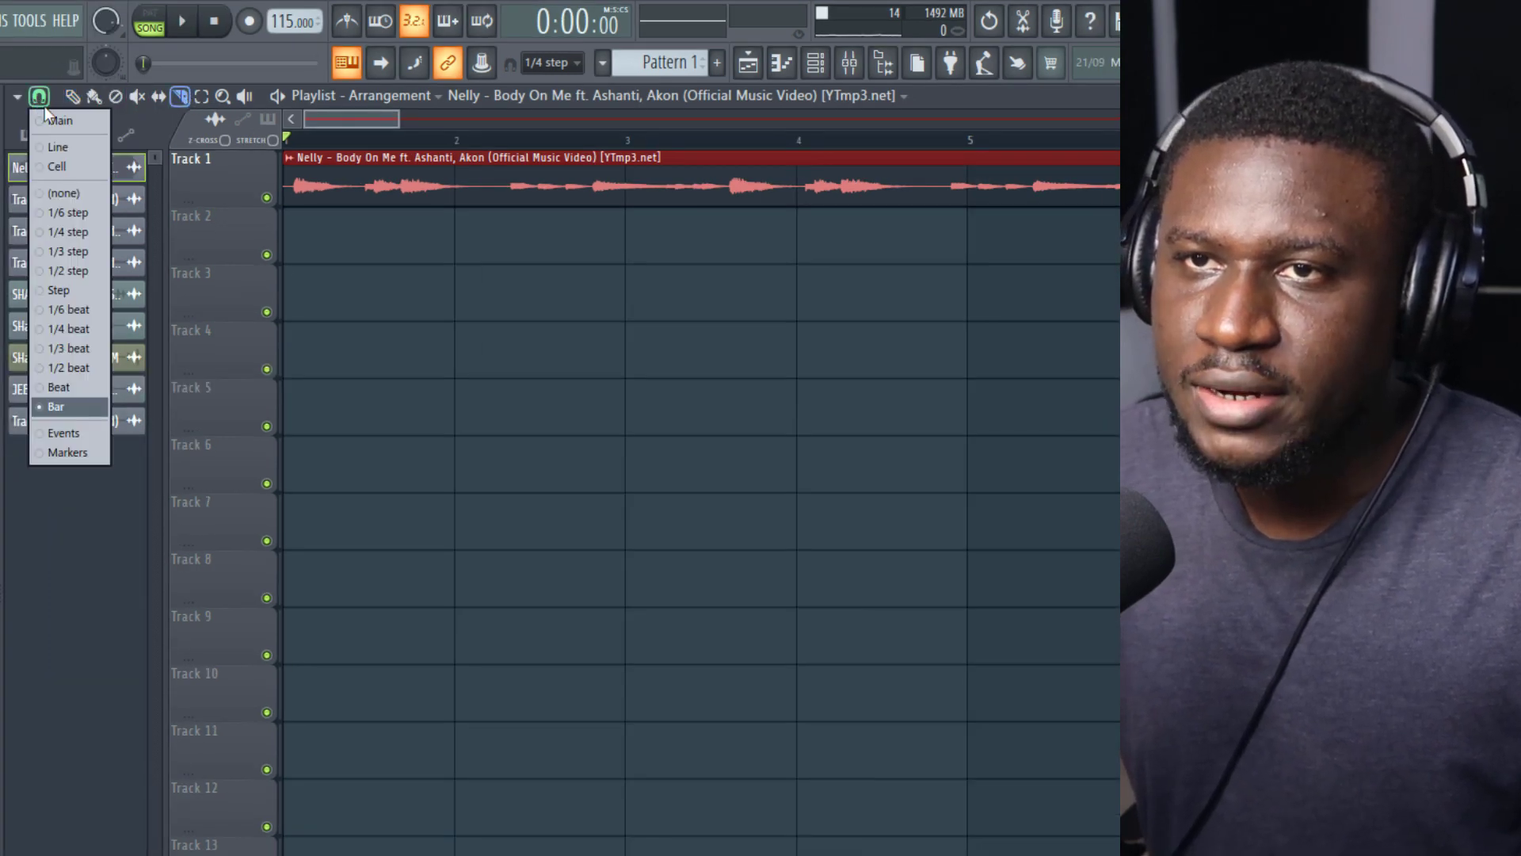
pyautogui.click(57, 197)
pyautogui.scroll(5, 296, 127)
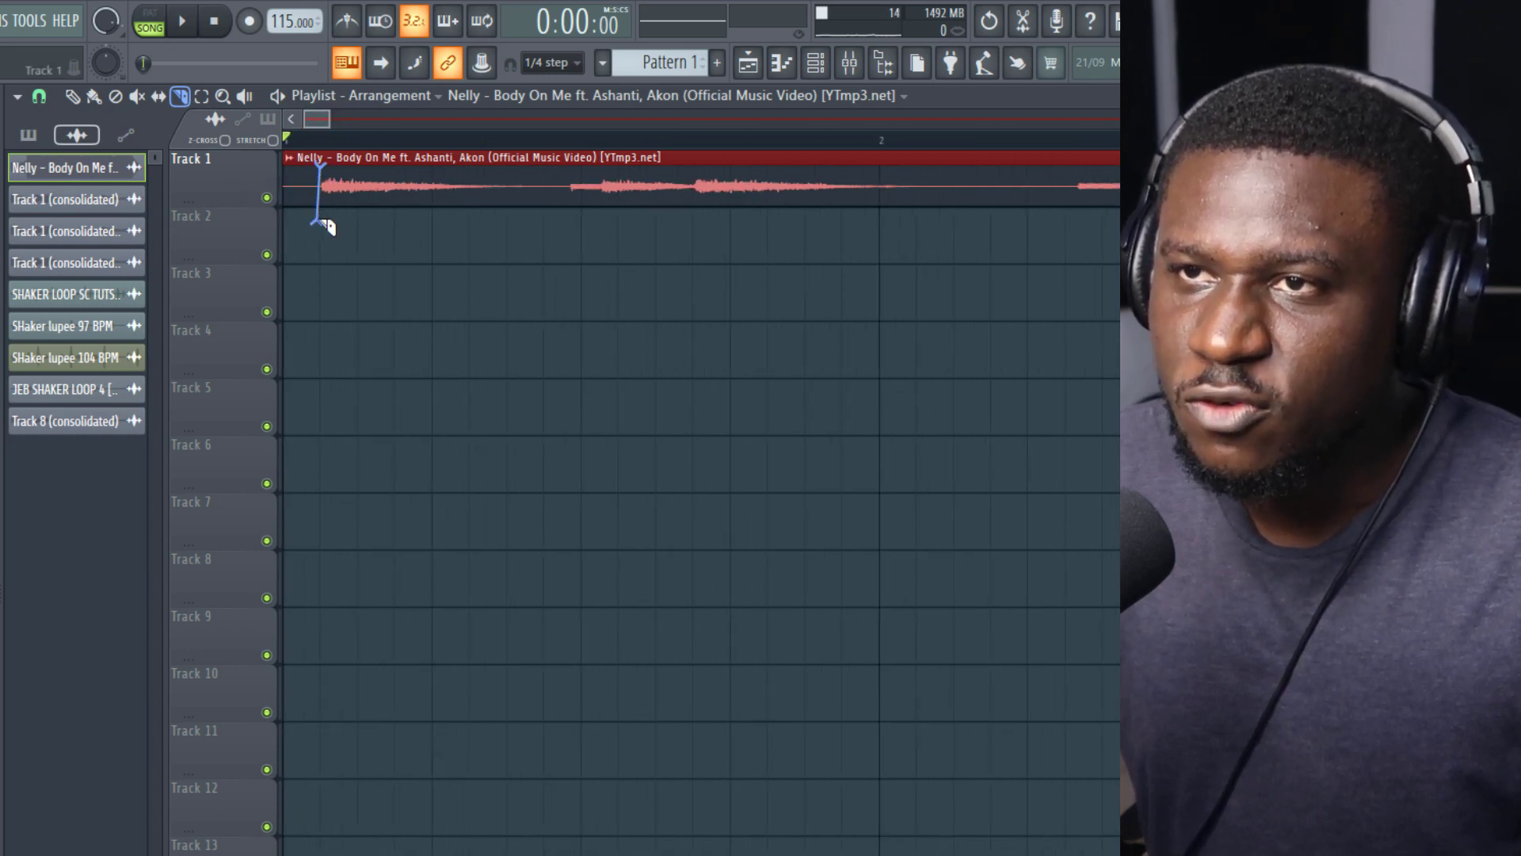
pyautogui.moveTo(324, 225); pyautogui.dragTo(328, 228)
# Delete the silent piece at the beginning of Track 1 and move the remaining song clip to the start of bar 1.
pyautogui.click(72, 96)
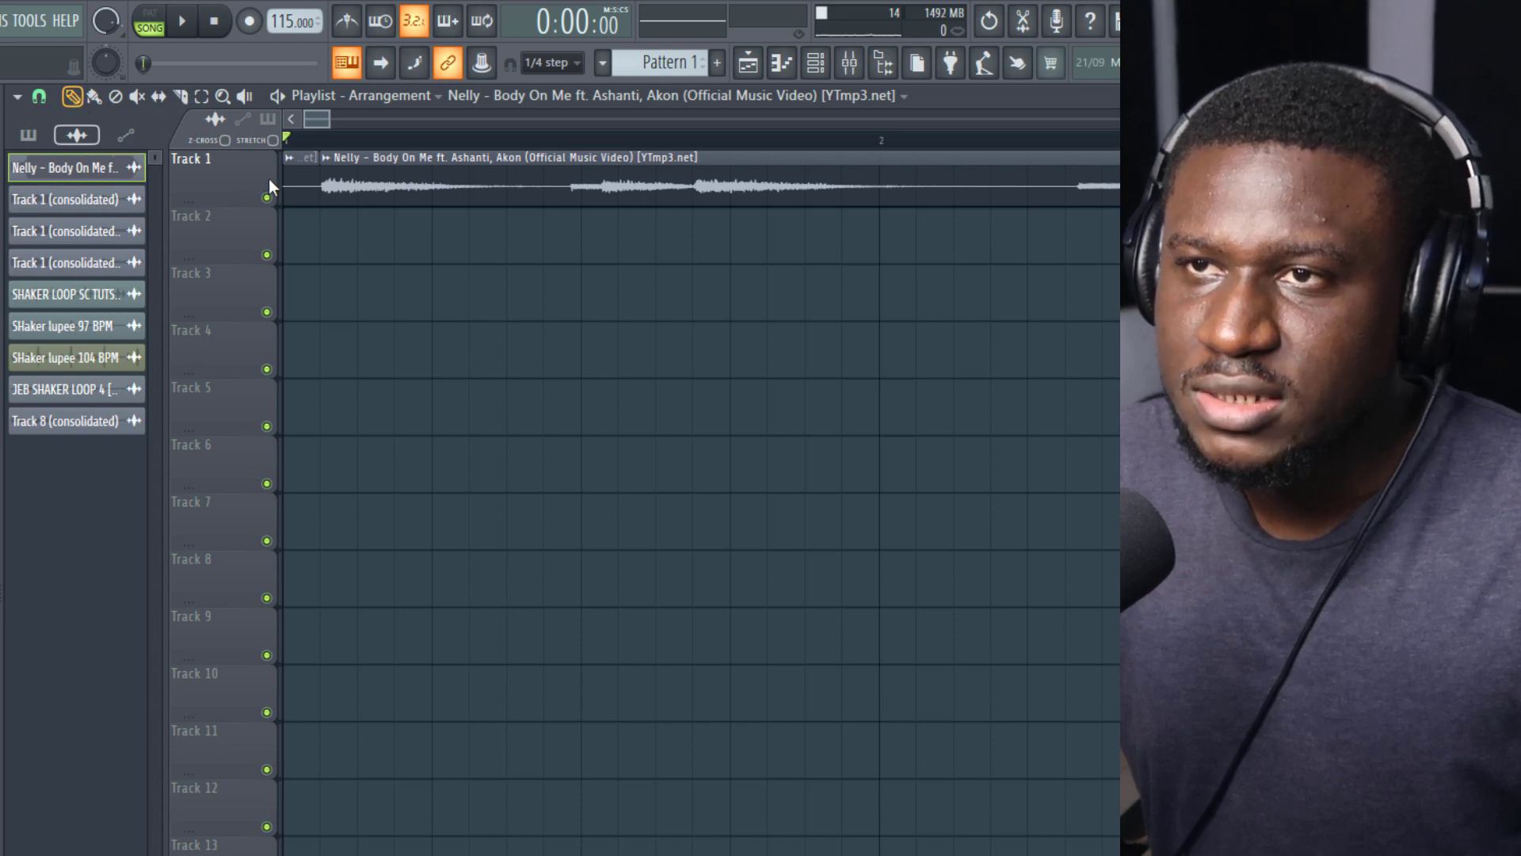
pyautogui.rightClick(303, 187)
pyautogui.moveTo(362, 175); pyautogui.dragTo(324, 176)
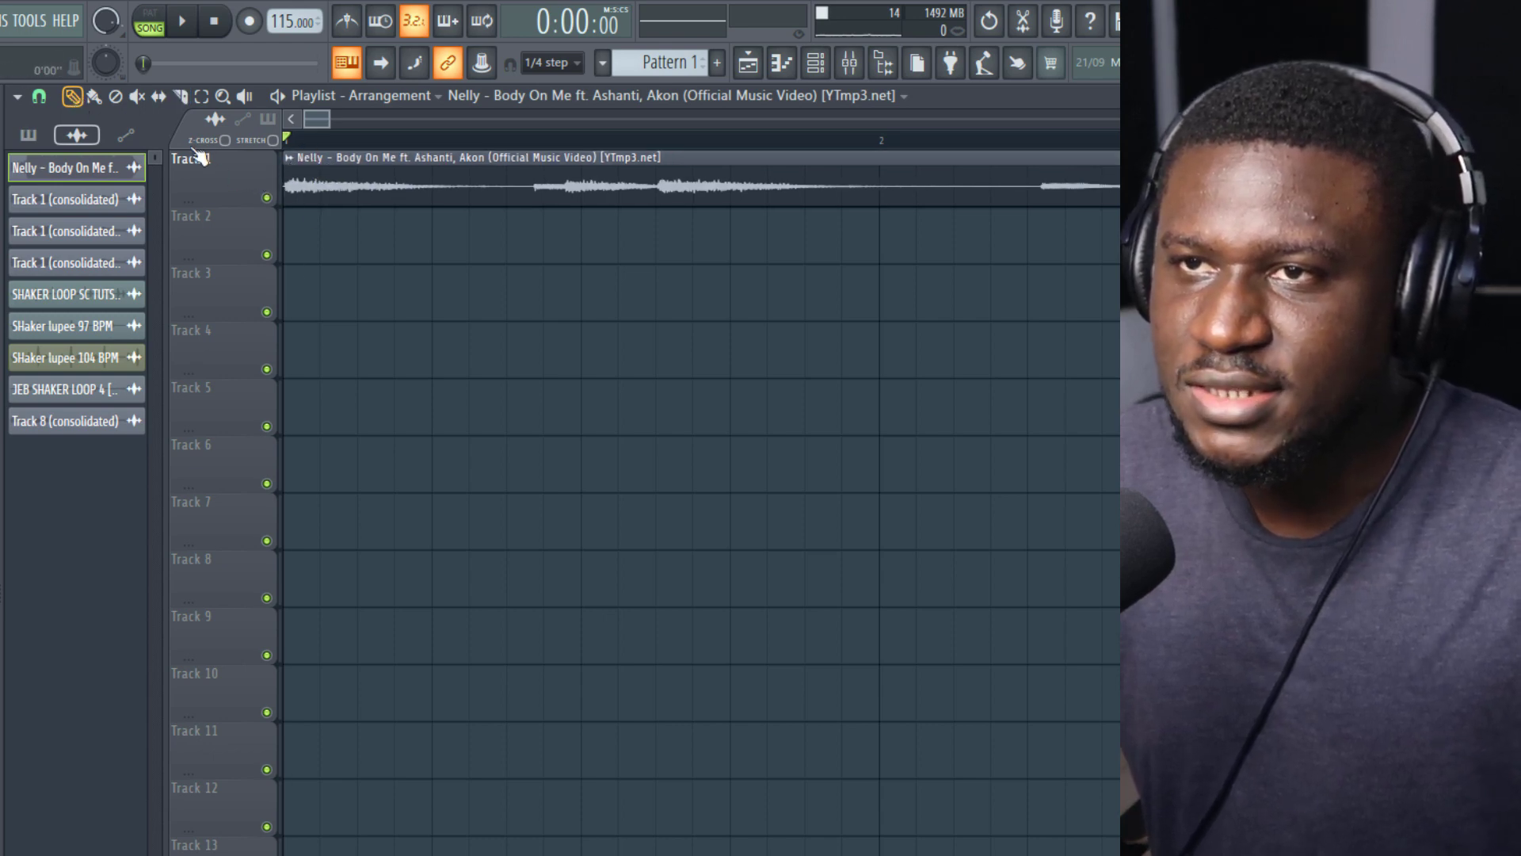
# Play the trimmed song clip from the start to find where the melody phrase ends.
pyautogui.press('space')
pyautogui.press('space')
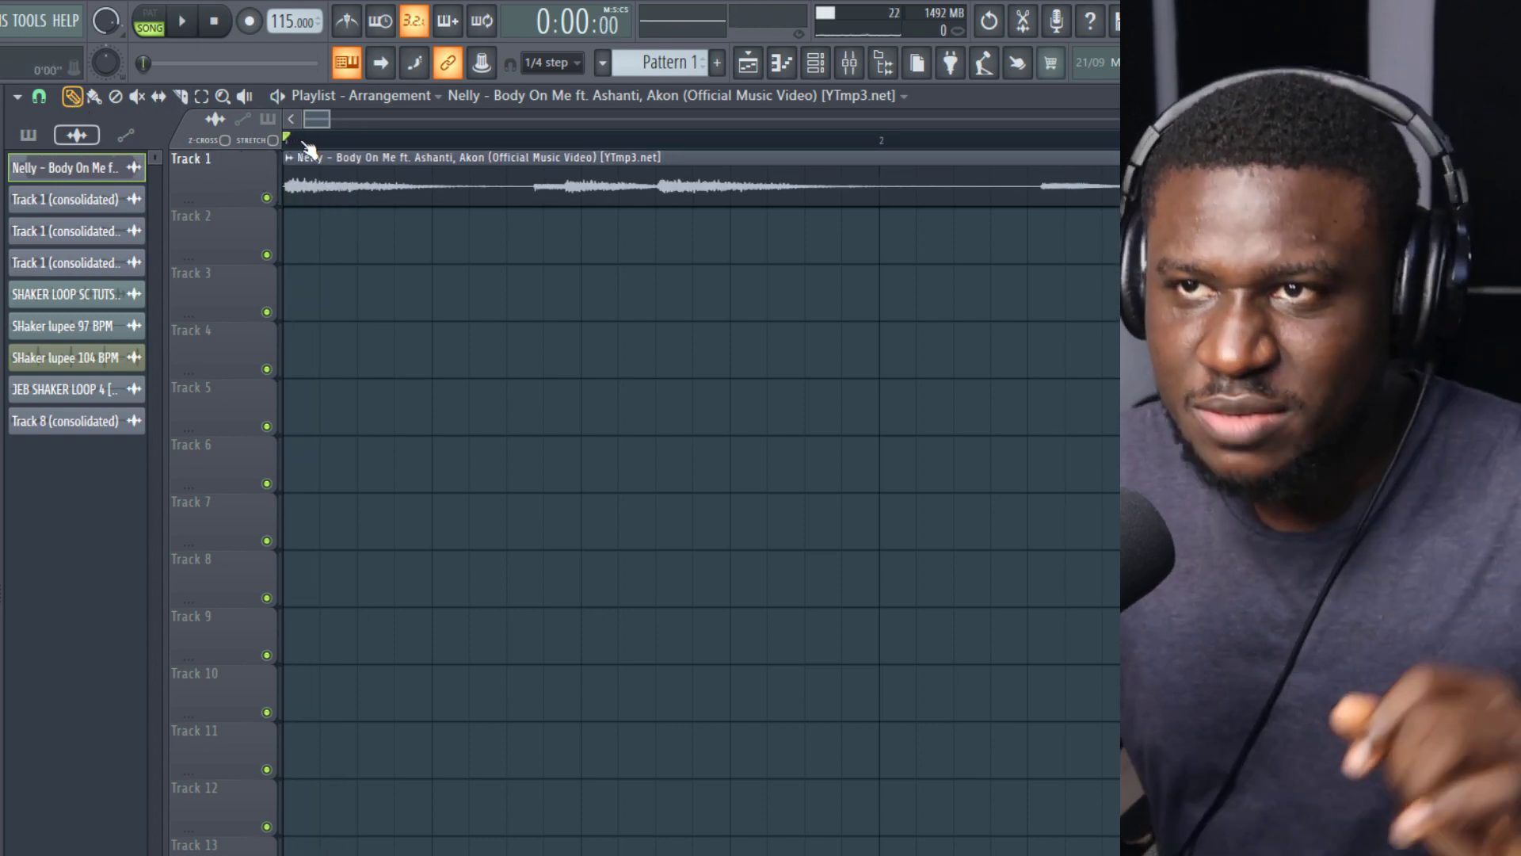
pyautogui.scroll(-2, 309, 152)
pyautogui.scroll(-1, 312, 152)
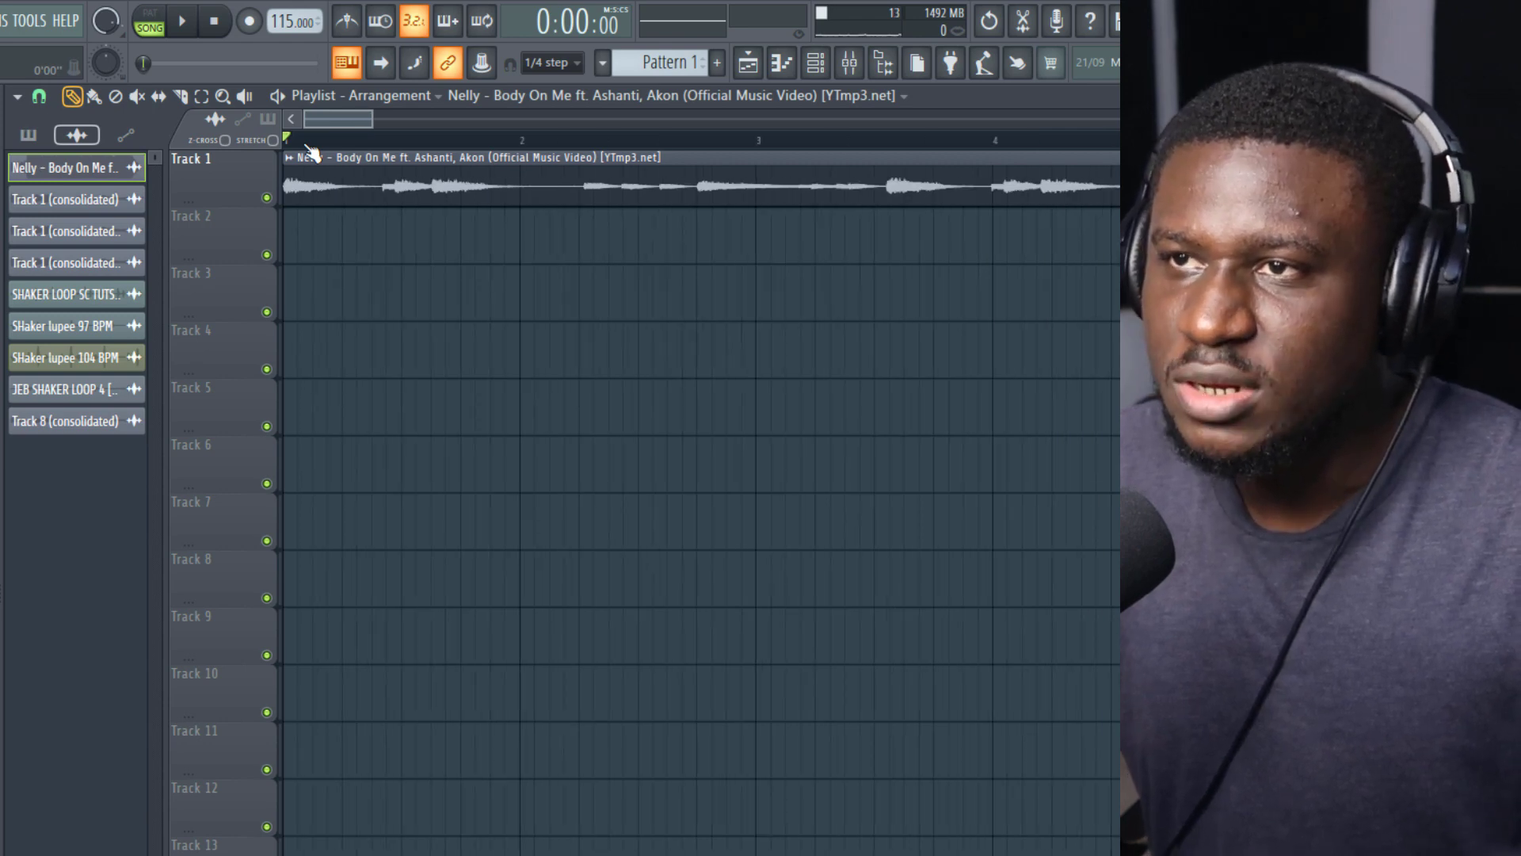
pyautogui.press('space')
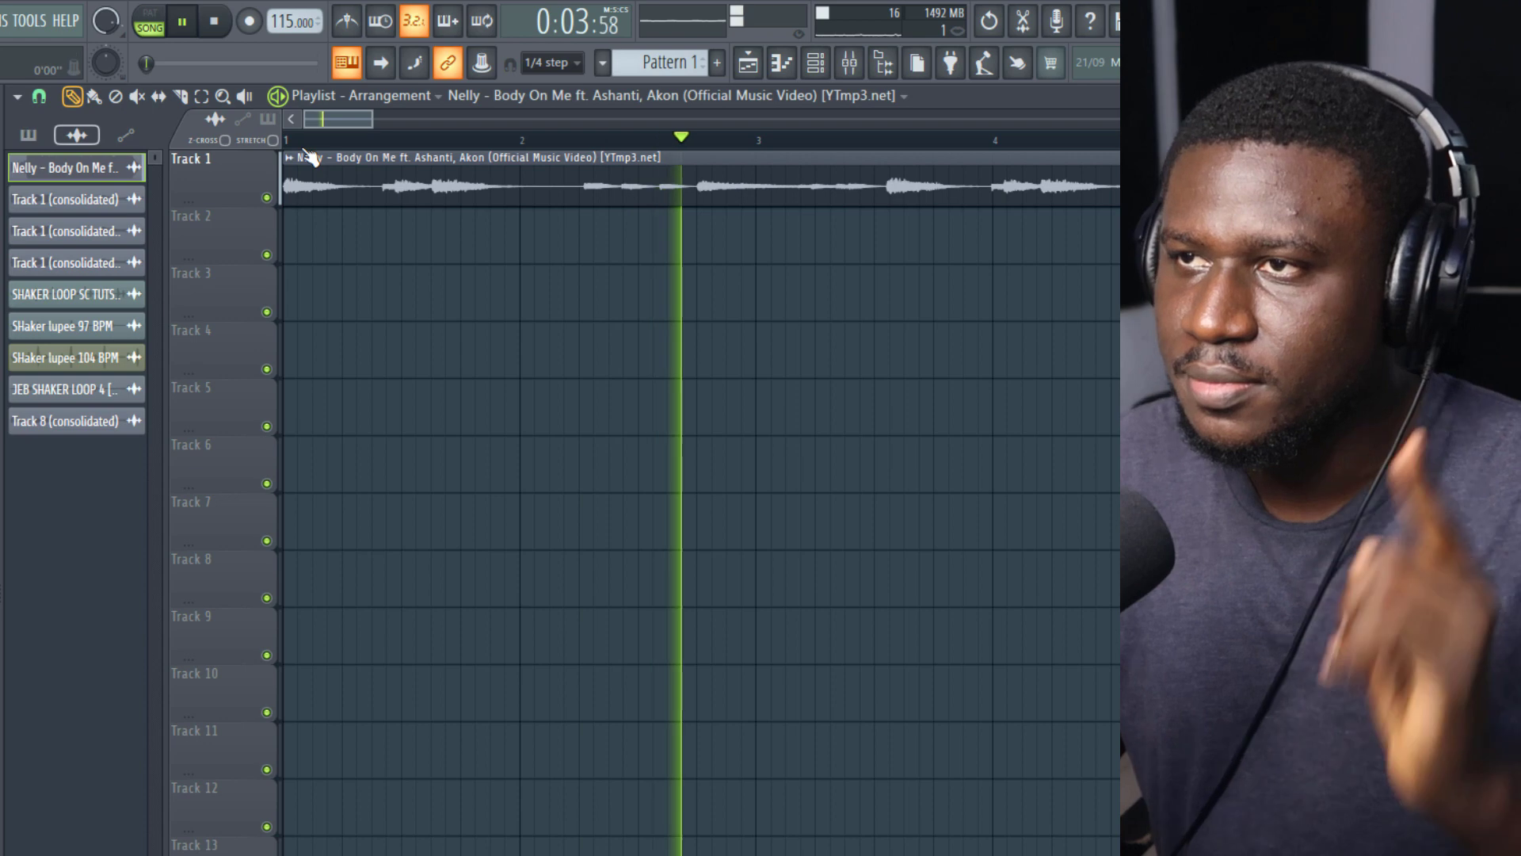
pyautogui.press('space')
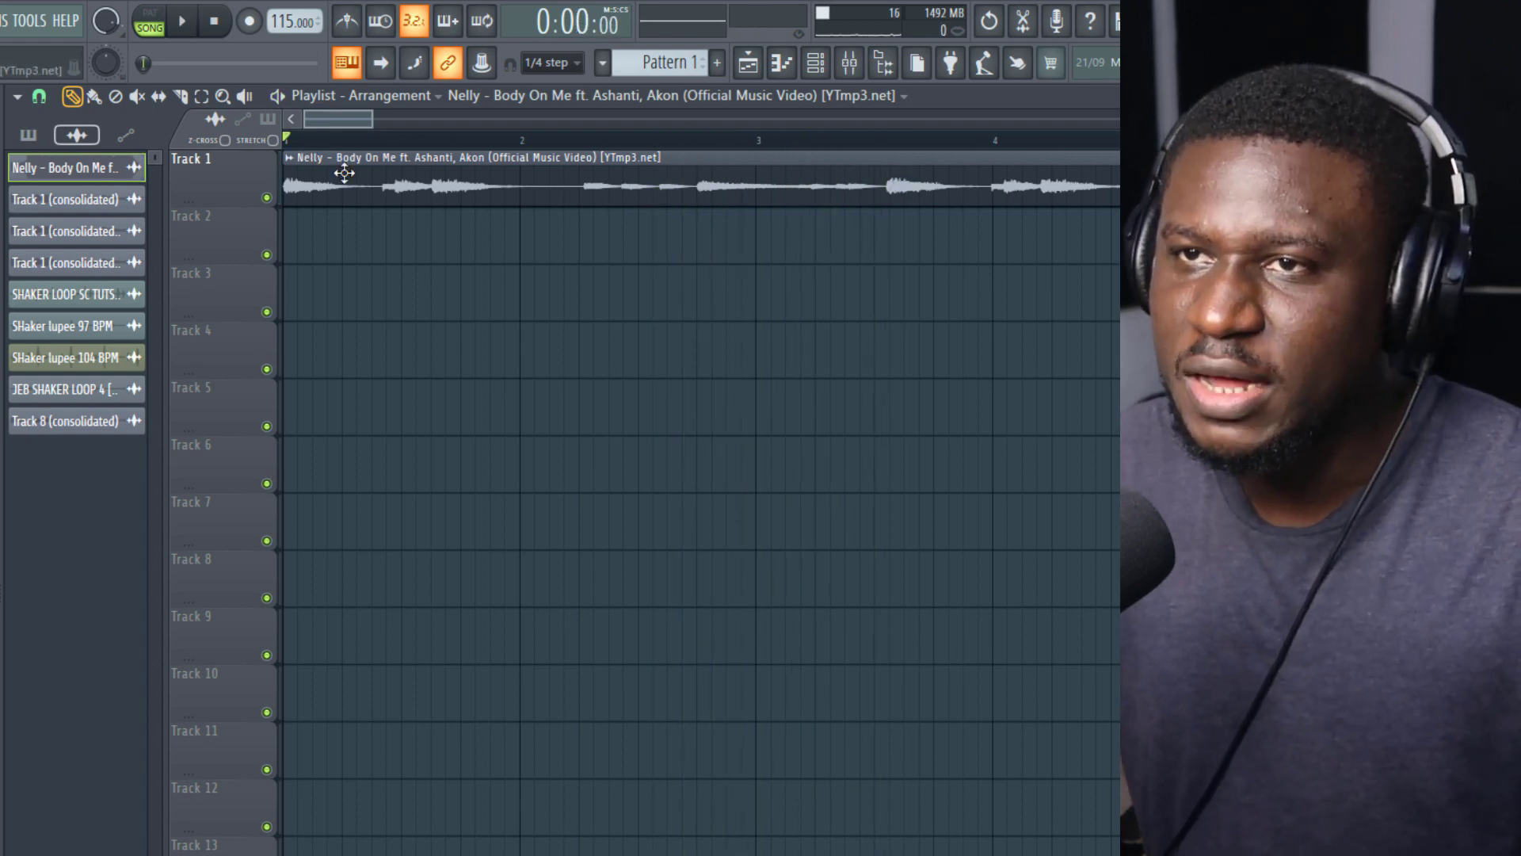
# Slice the song clip where the melody restarts between bars 3 and 4, and delete everything after the cut.
pyautogui.click(179, 95)
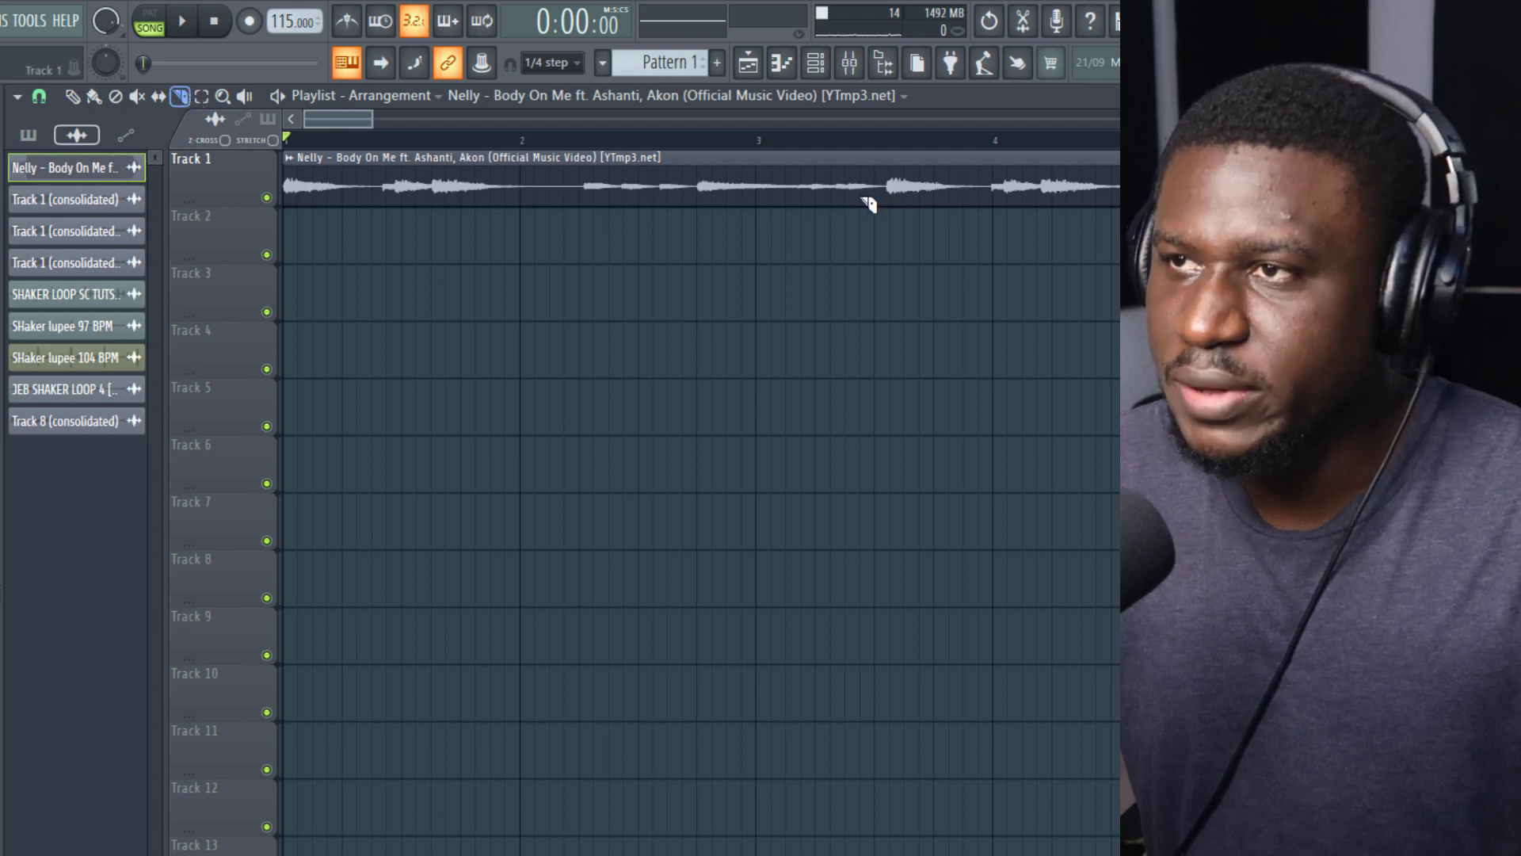
pyautogui.scroll(5, 900, 162)
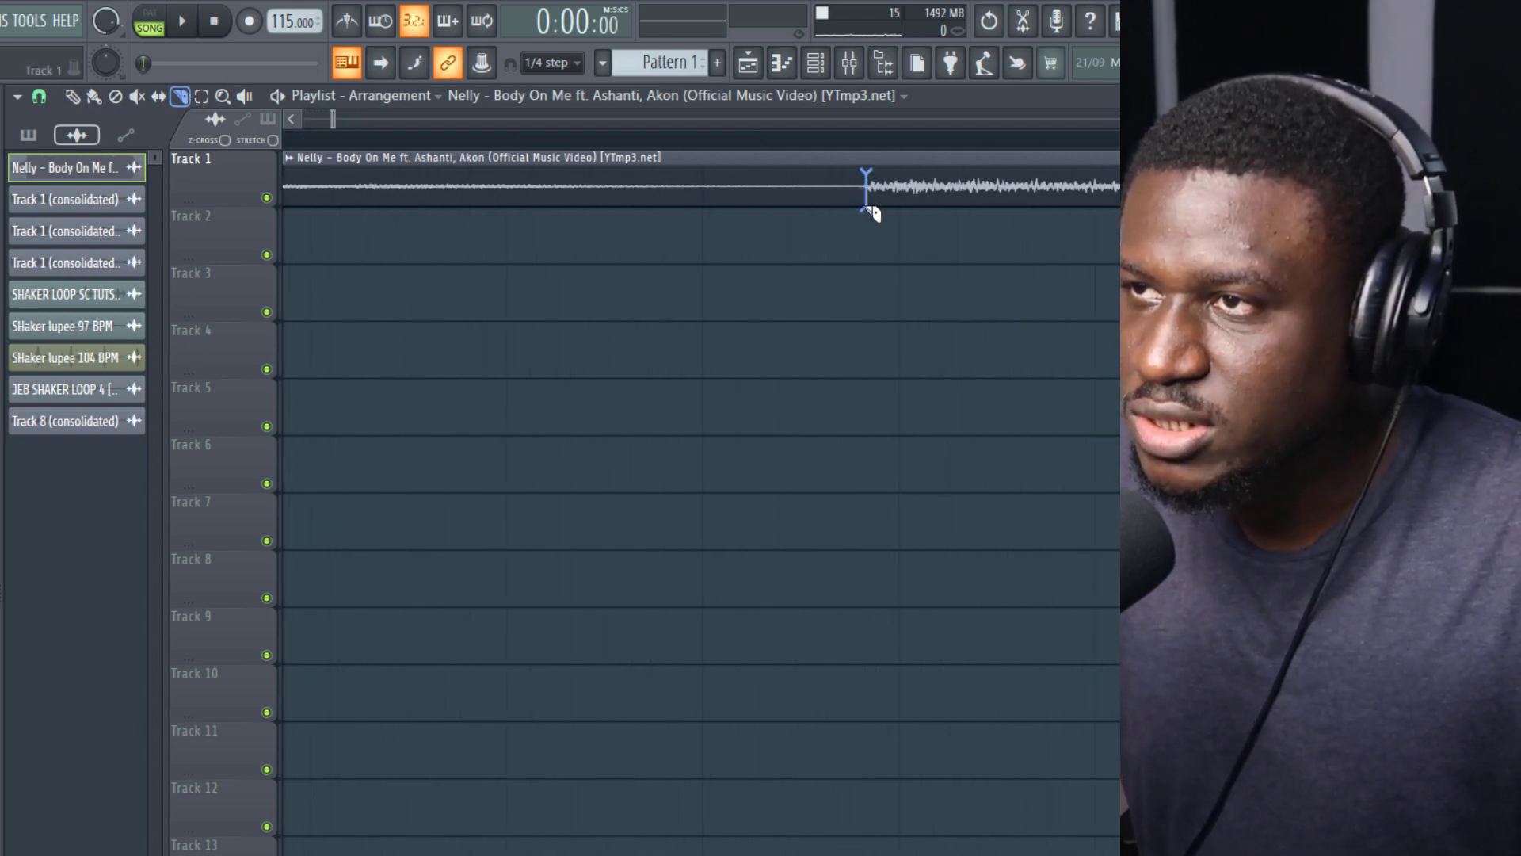
pyautogui.moveTo(872, 213); pyautogui.dragTo(872, 214)
pyautogui.scroll(-4, 873, 214)
pyautogui.click(72, 96)
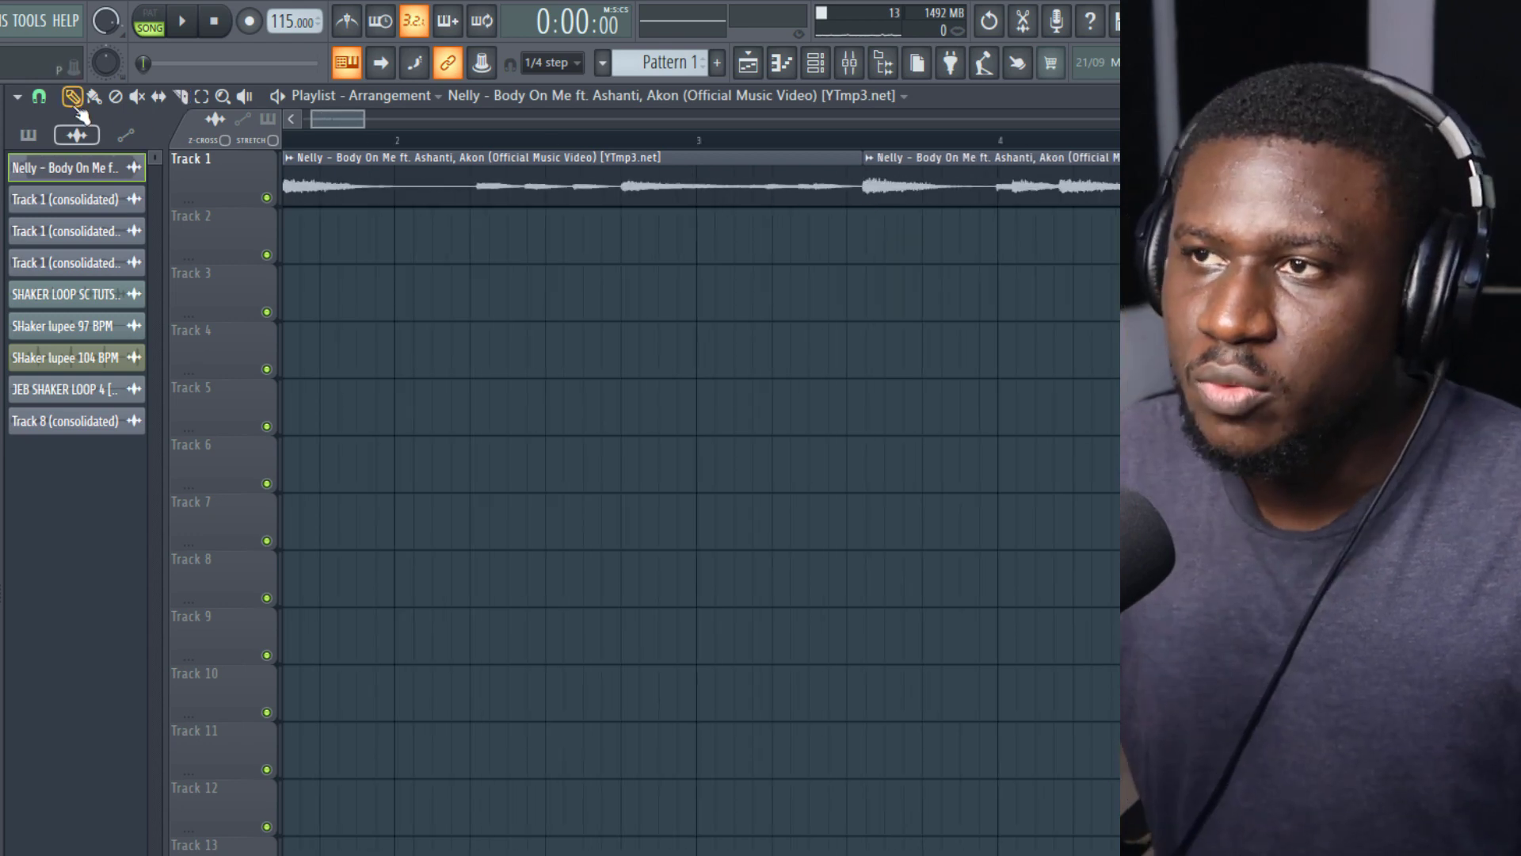
pyautogui.rightClick(900, 185)
pyautogui.scroll(-3, 808, 151)
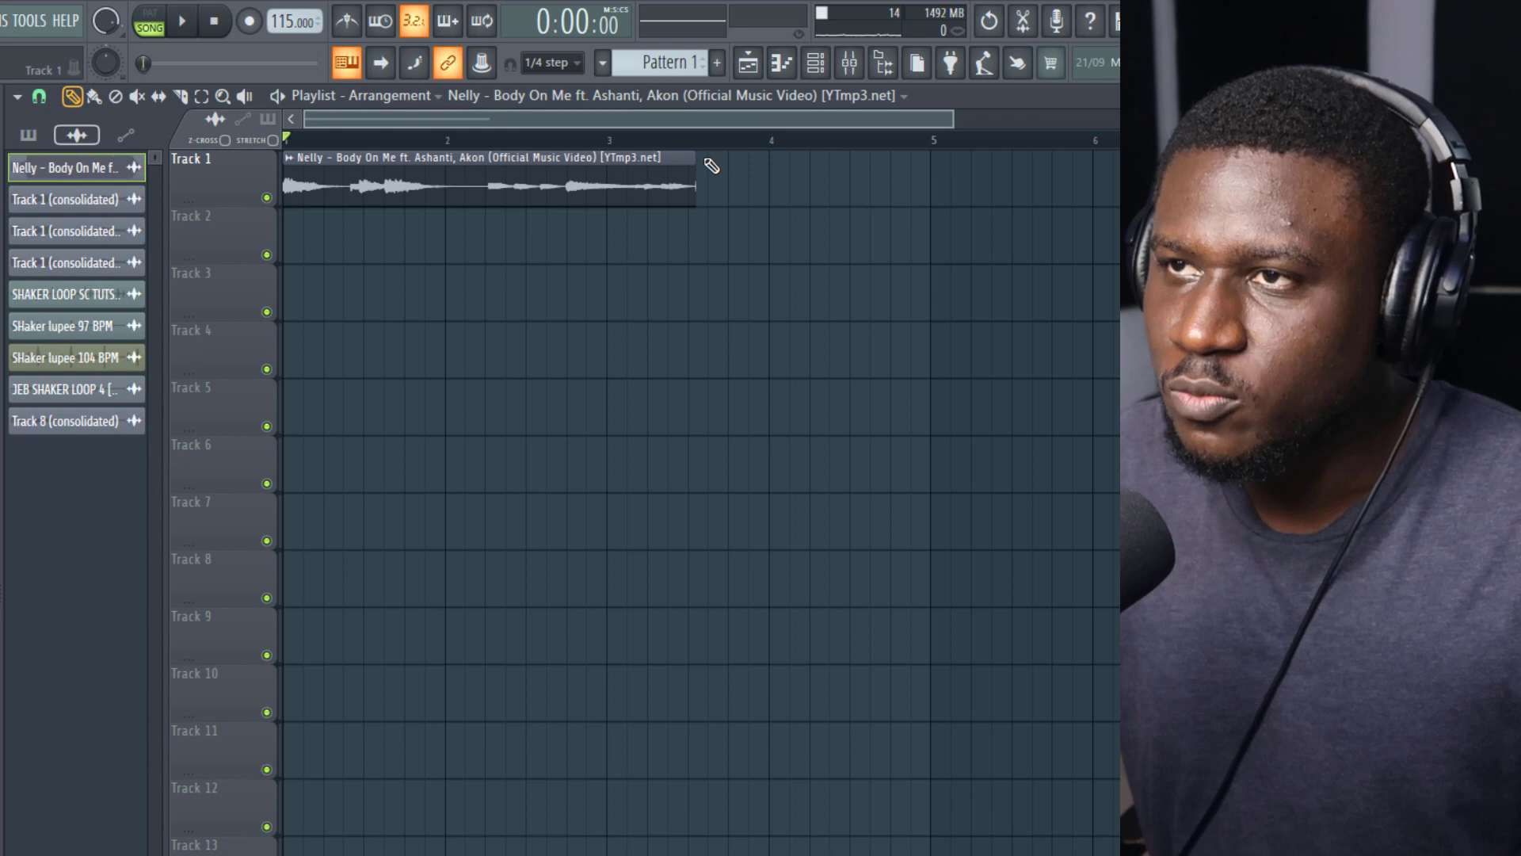
# Play the cut loop on Track 1 and check its source waveform in the clip's sample settings.
pyautogui.scroll(4, 703, 145)
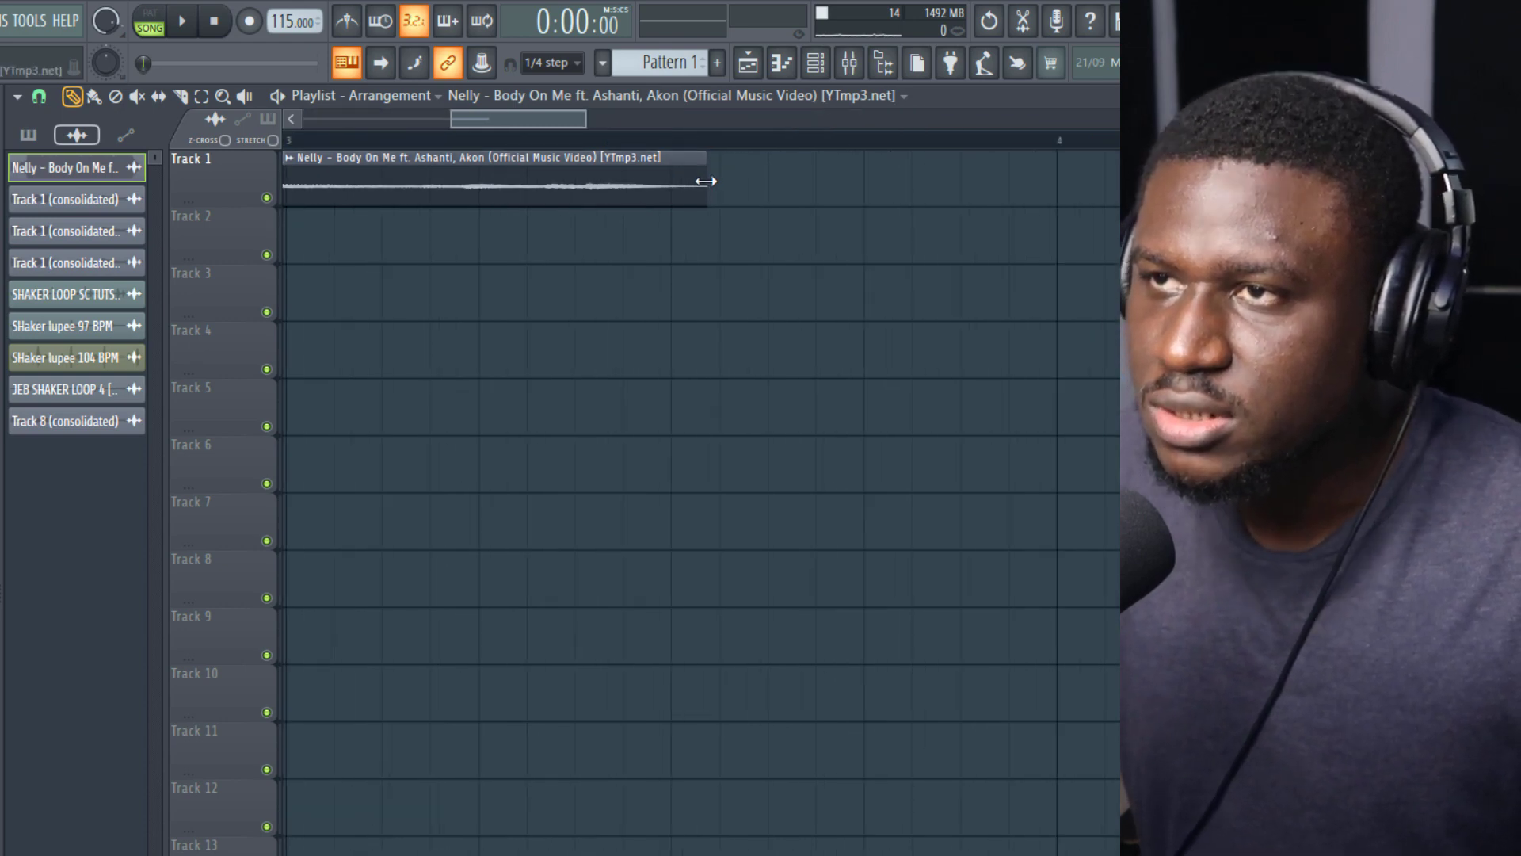
pyautogui.scroll(-4, 705, 146)
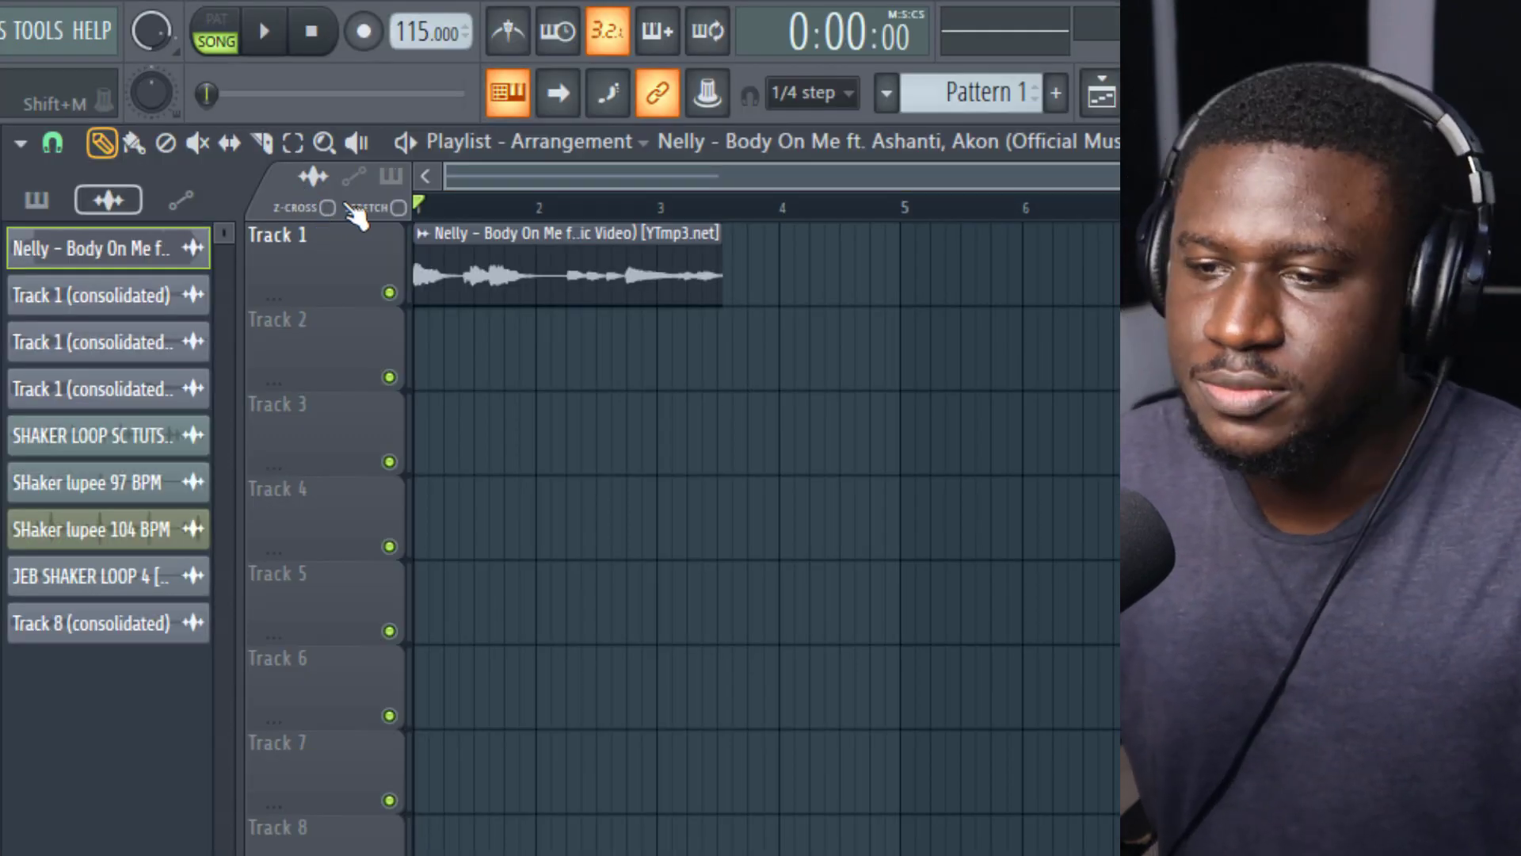
pyautogui.press('space')
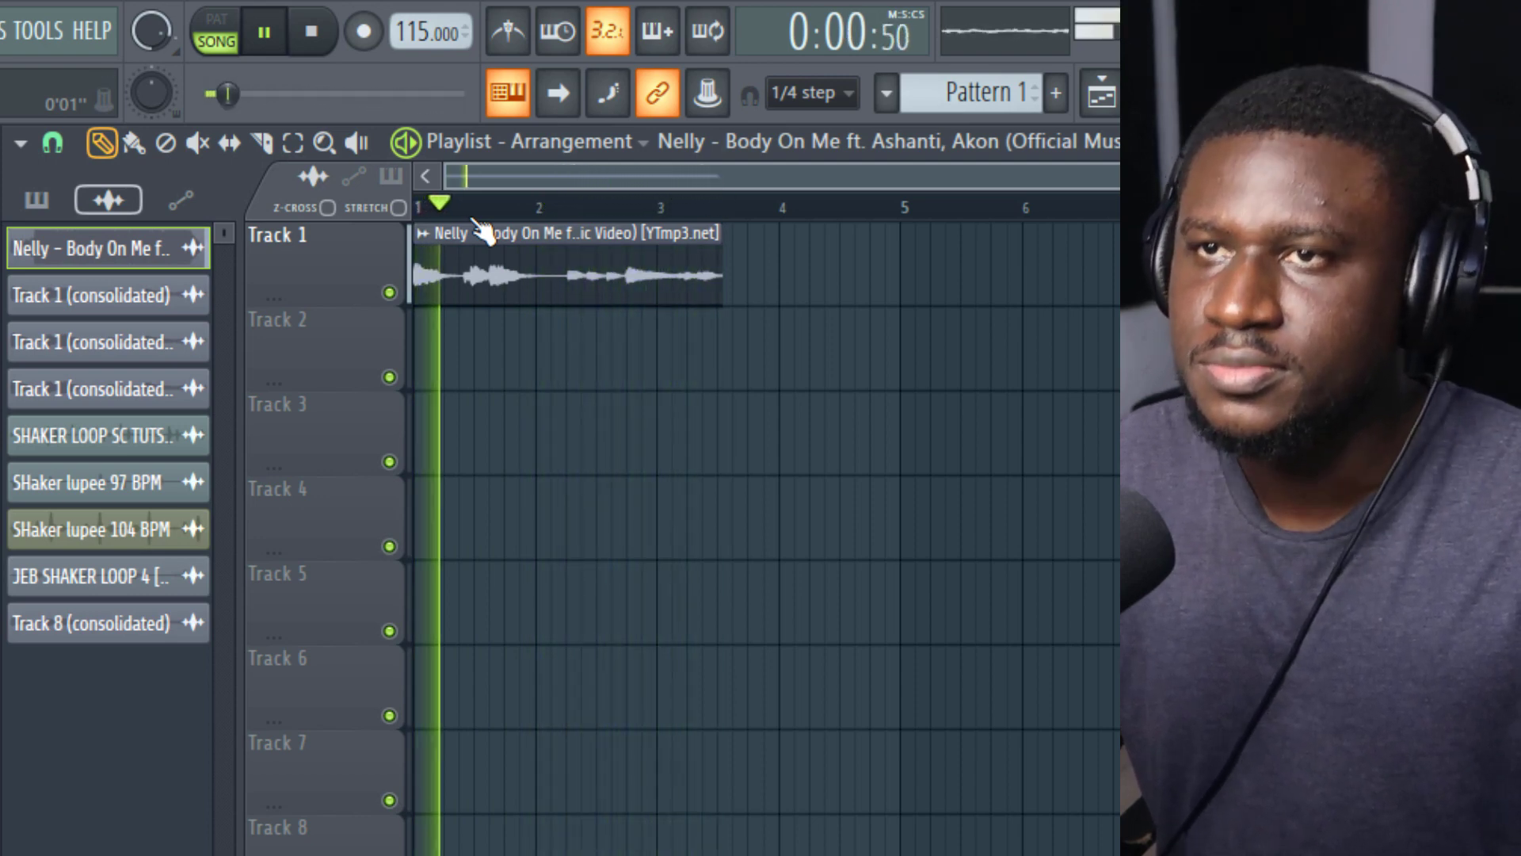
pyautogui.press('space')
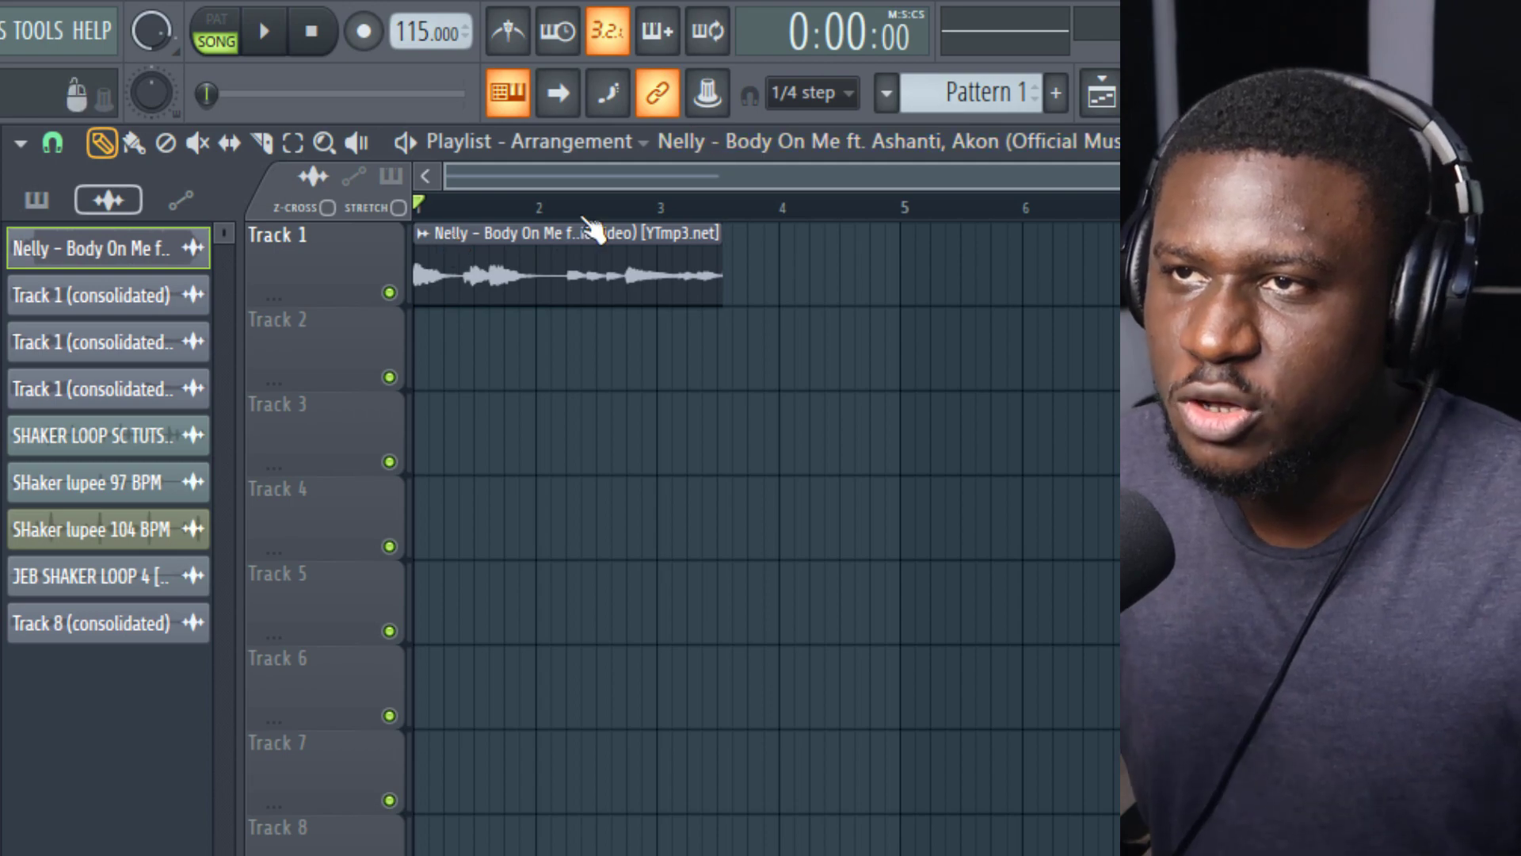
pyautogui.doubleClick(572, 265)
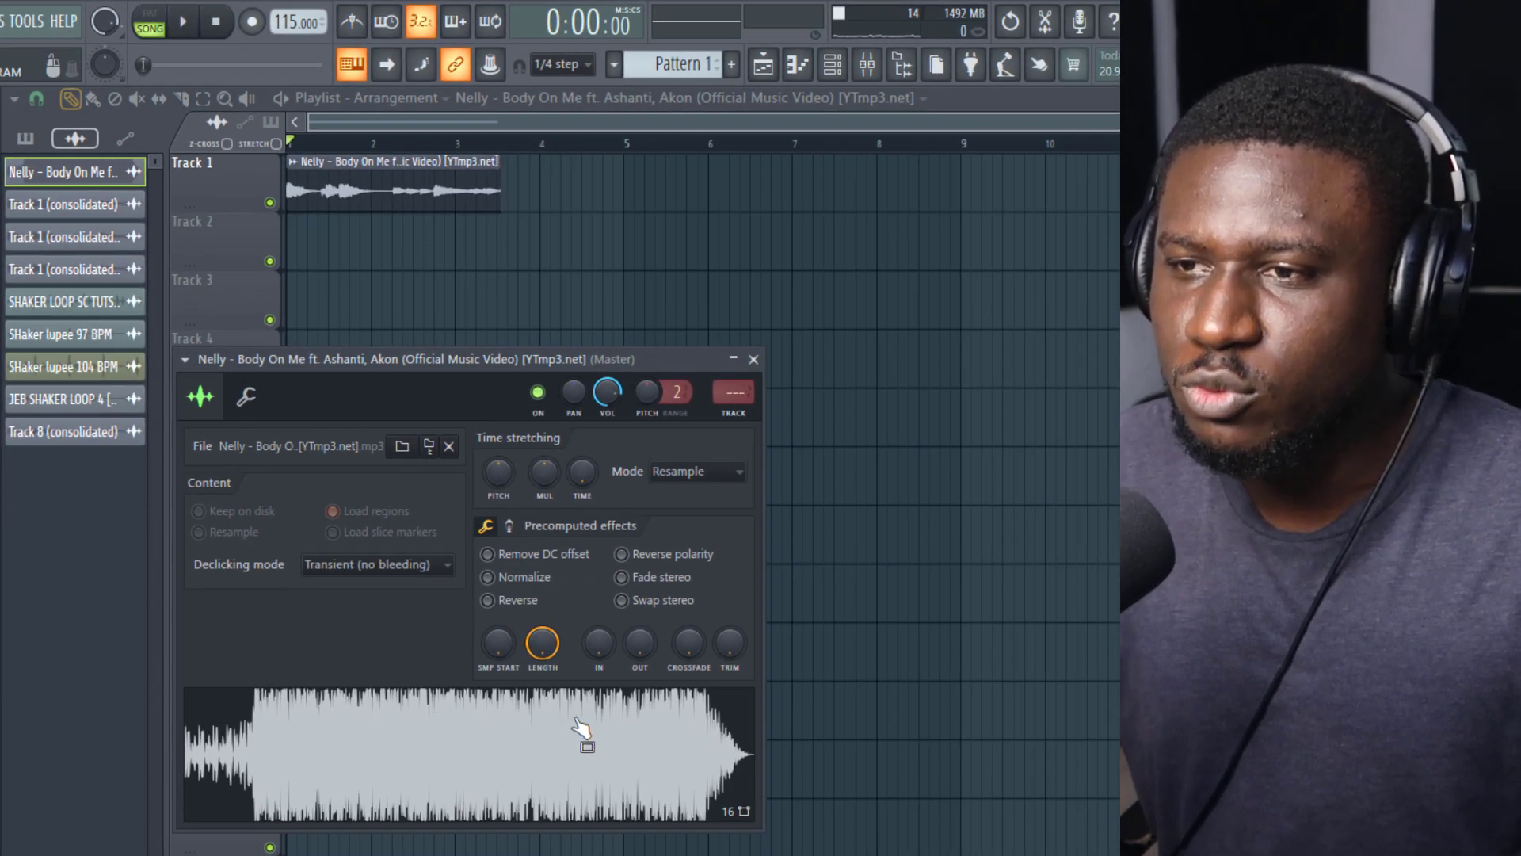
pyautogui.press('Escape')
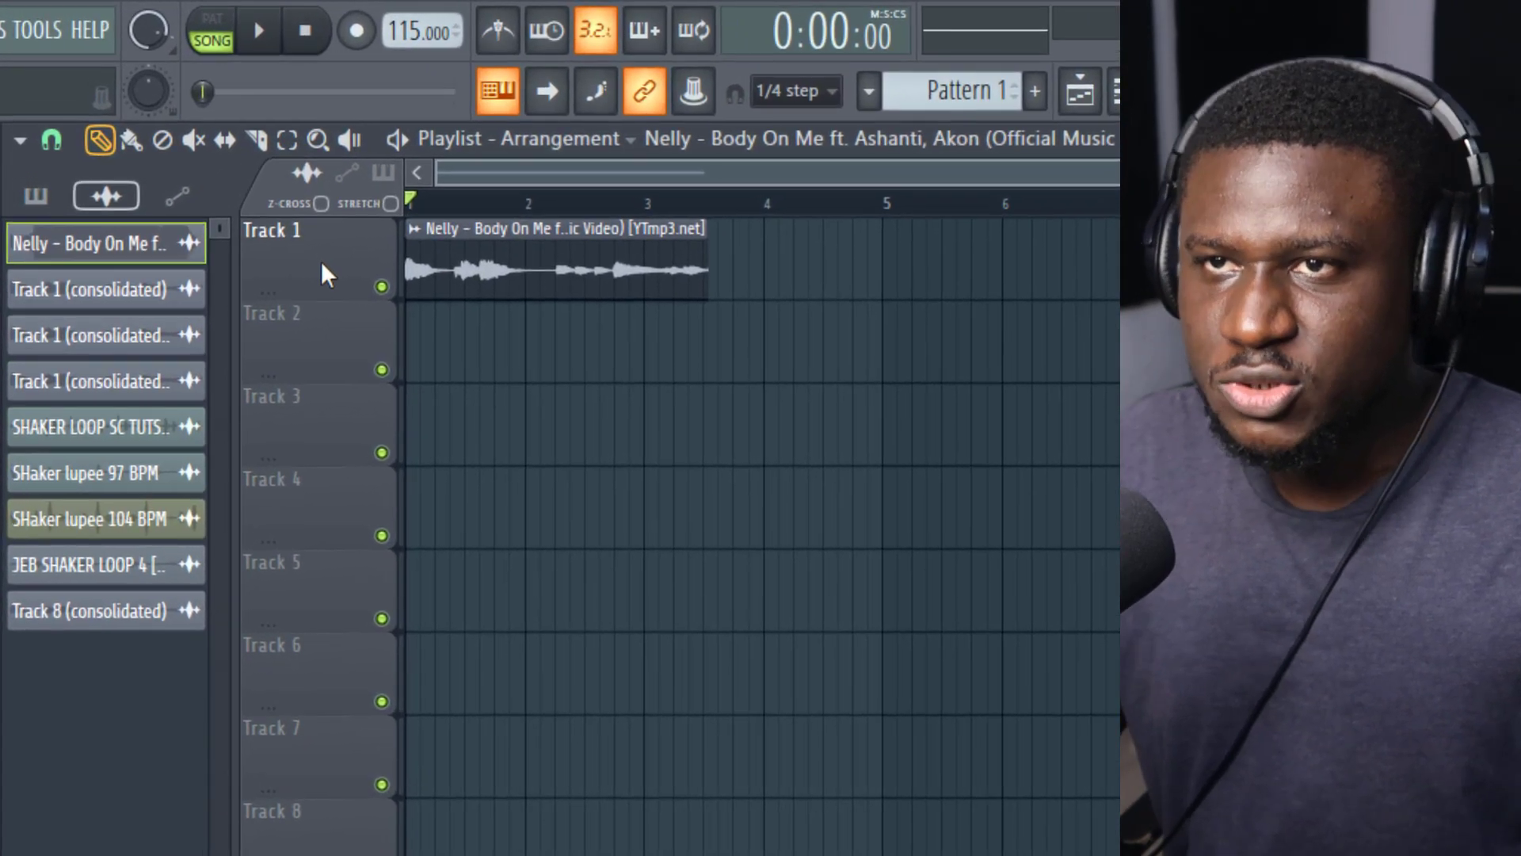
# Consolidate Track 1 from track start to render the cut loop as a new audio clip.
pyautogui.rightClick(317, 262)
pyautogui.click(301, 251)
pyautogui.rightClick(311, 258)
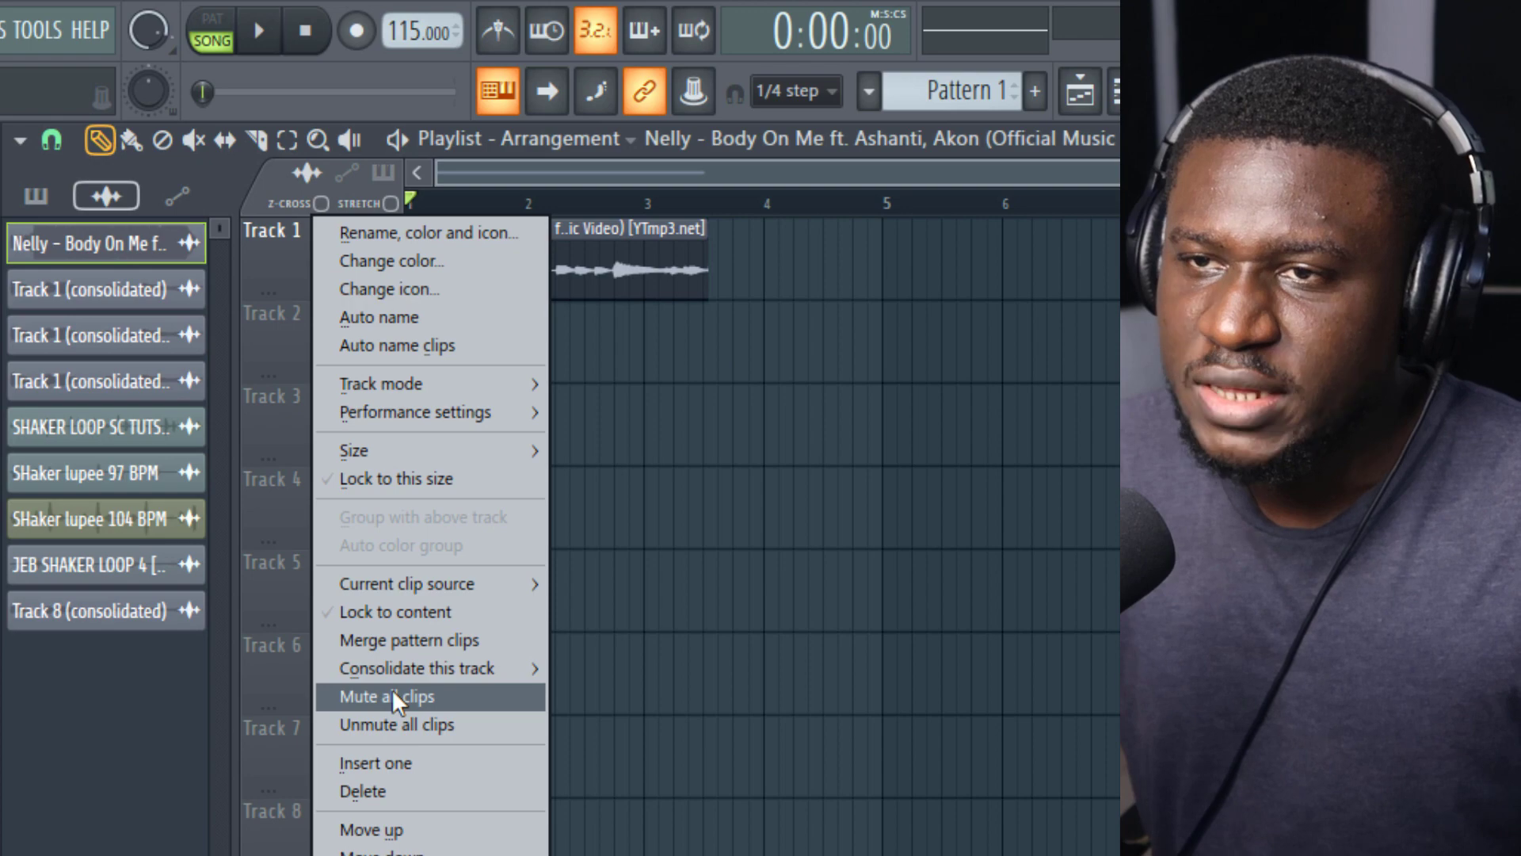
pyautogui.moveTo(397, 672)
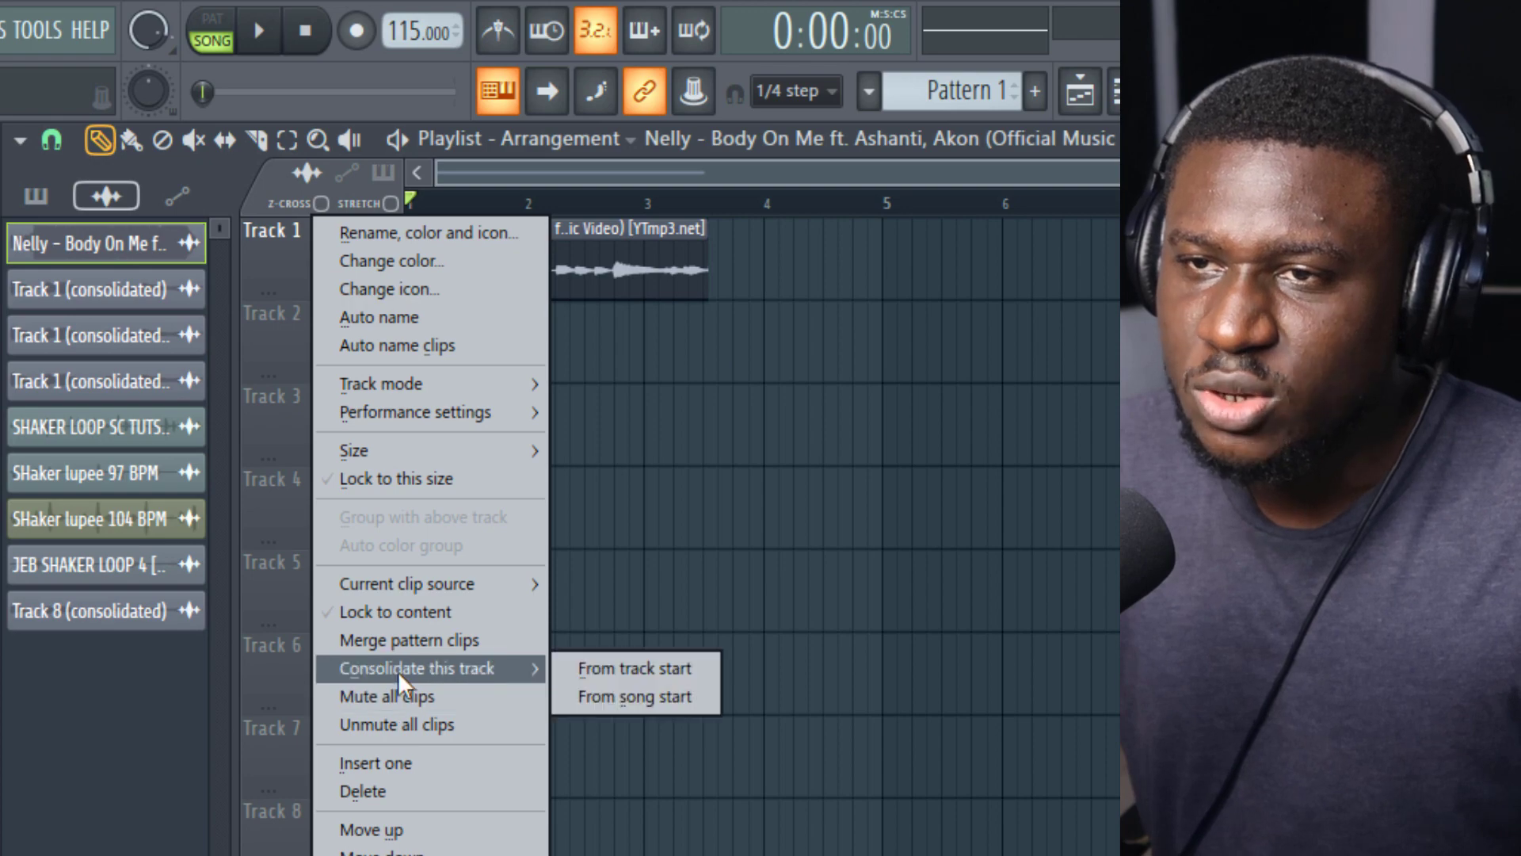
pyautogui.click(641, 669)
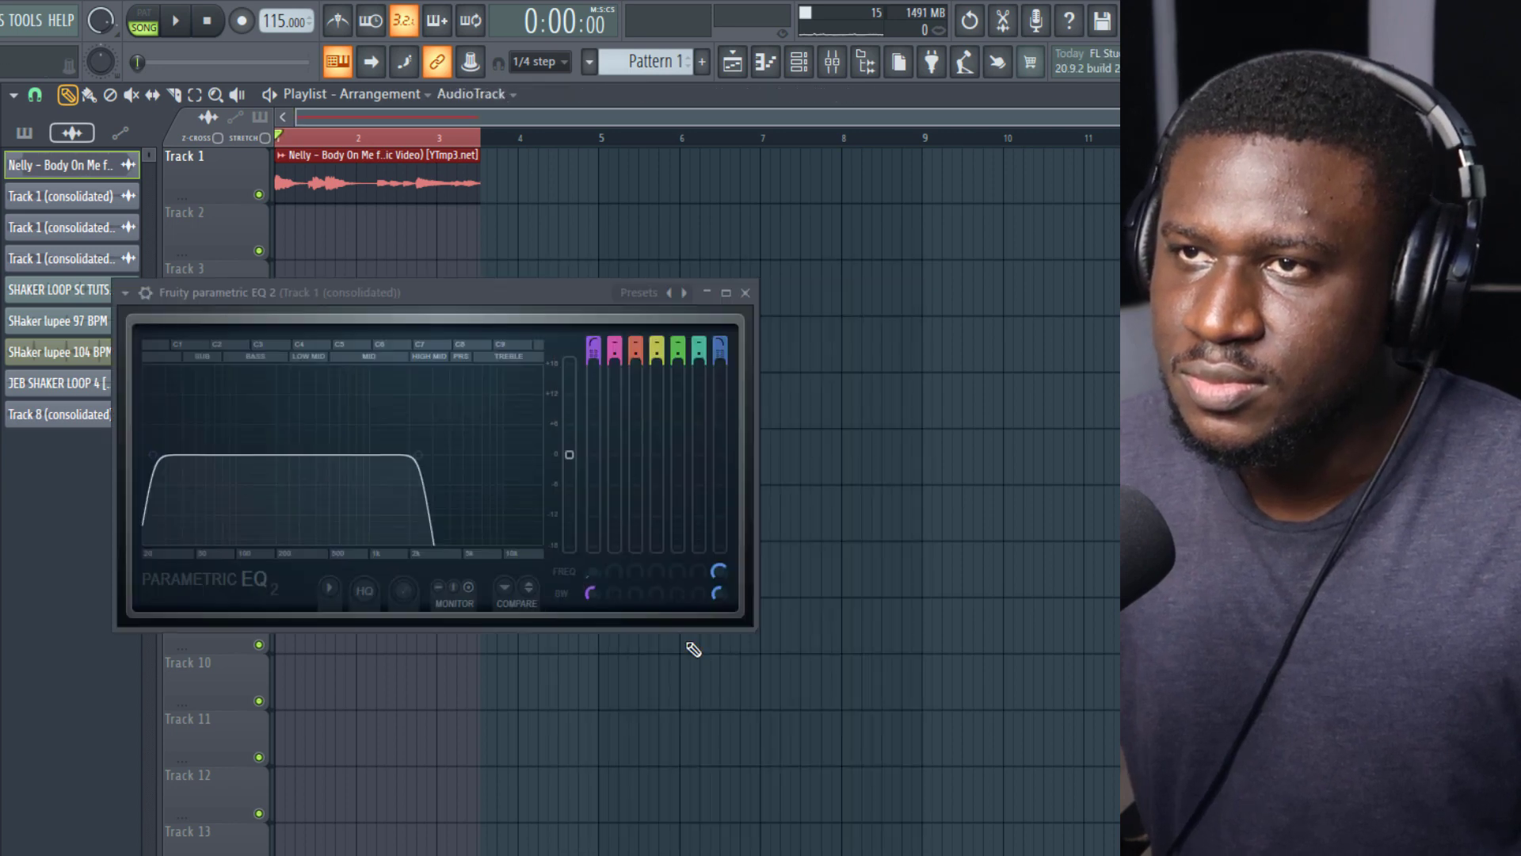
pyautogui.click(369, 173)
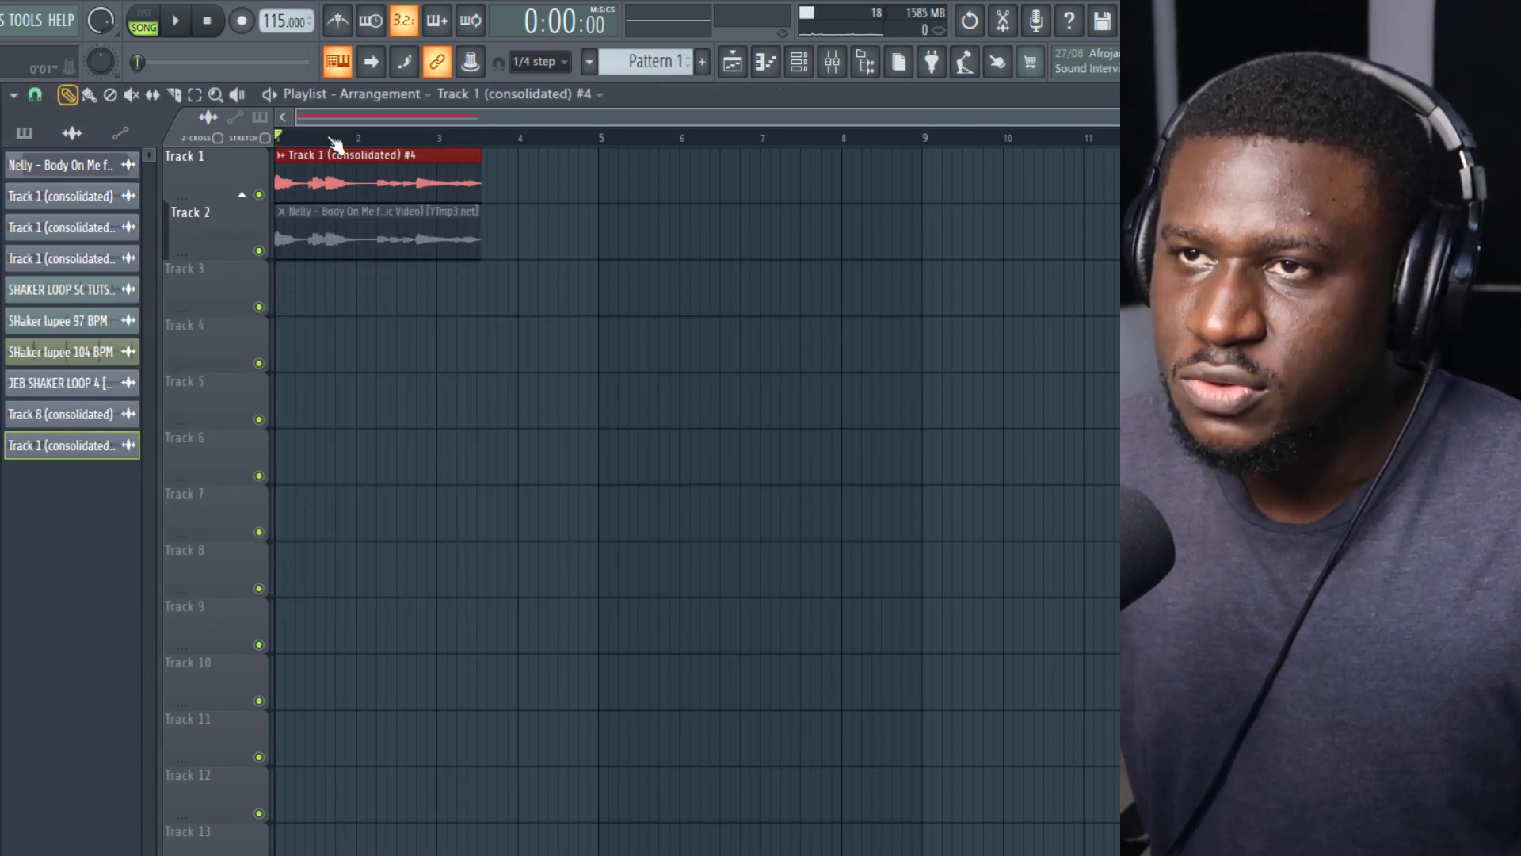
# Inspect the consolidated clip's waveform in its sample settings, preview its sound, and close the settings.
pyautogui.scroll(2, 336, 137)
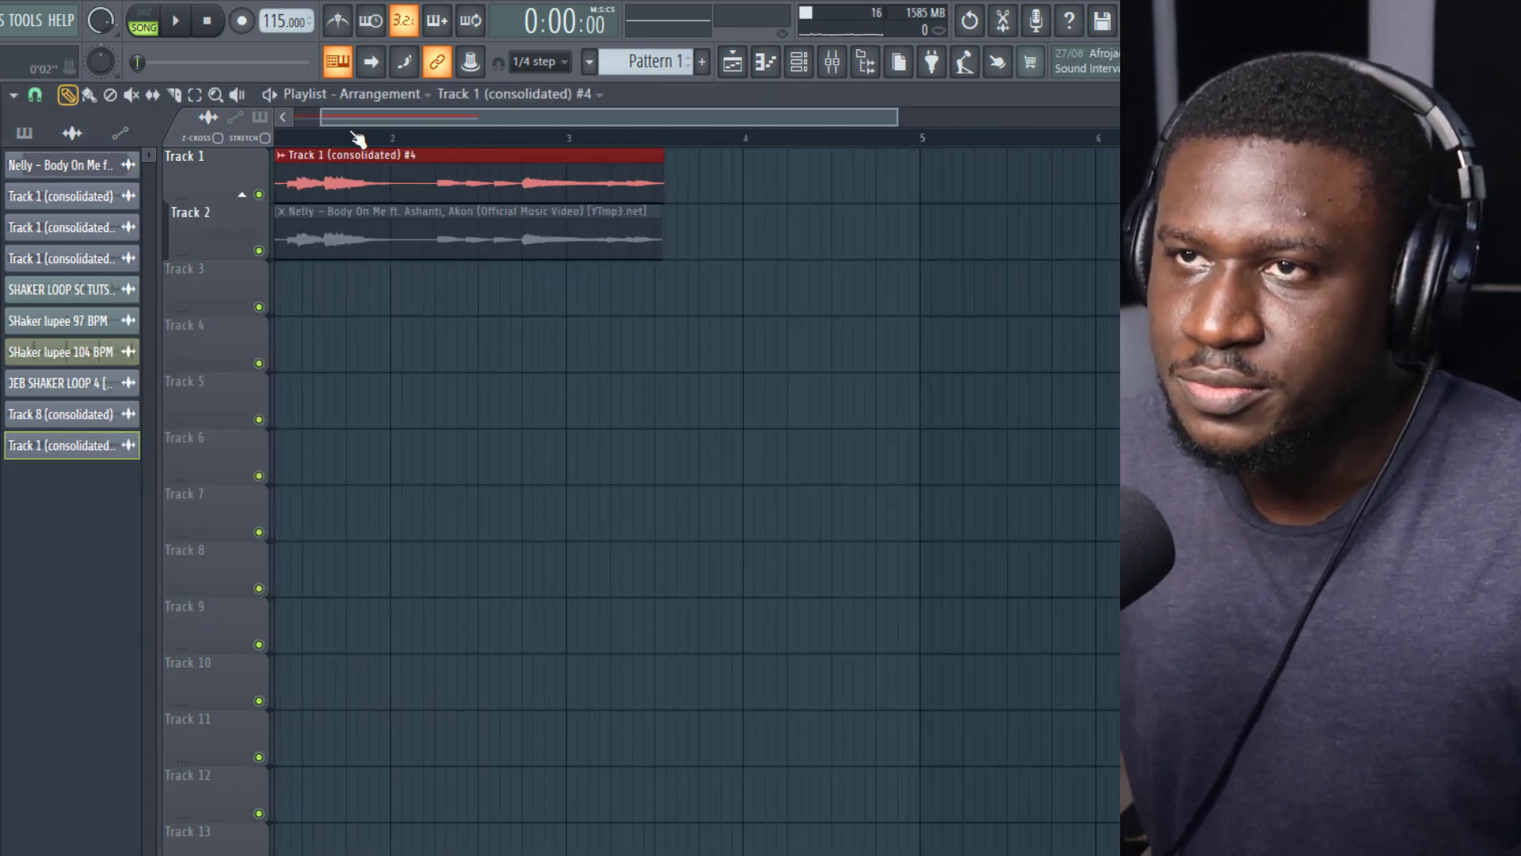
pyautogui.doubleClick(608, 179)
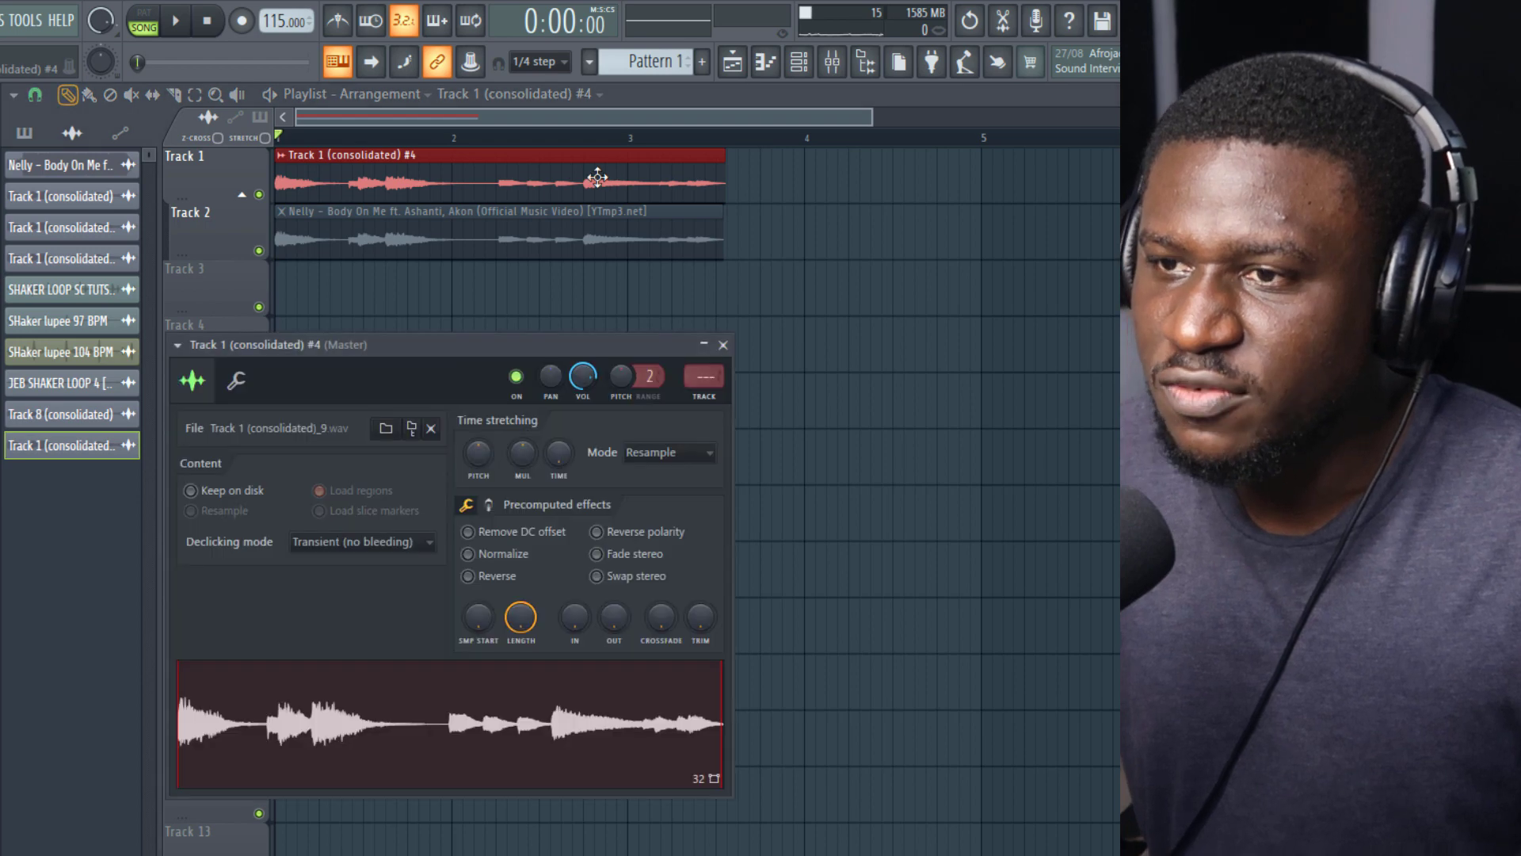
pyautogui.click(486, 733)
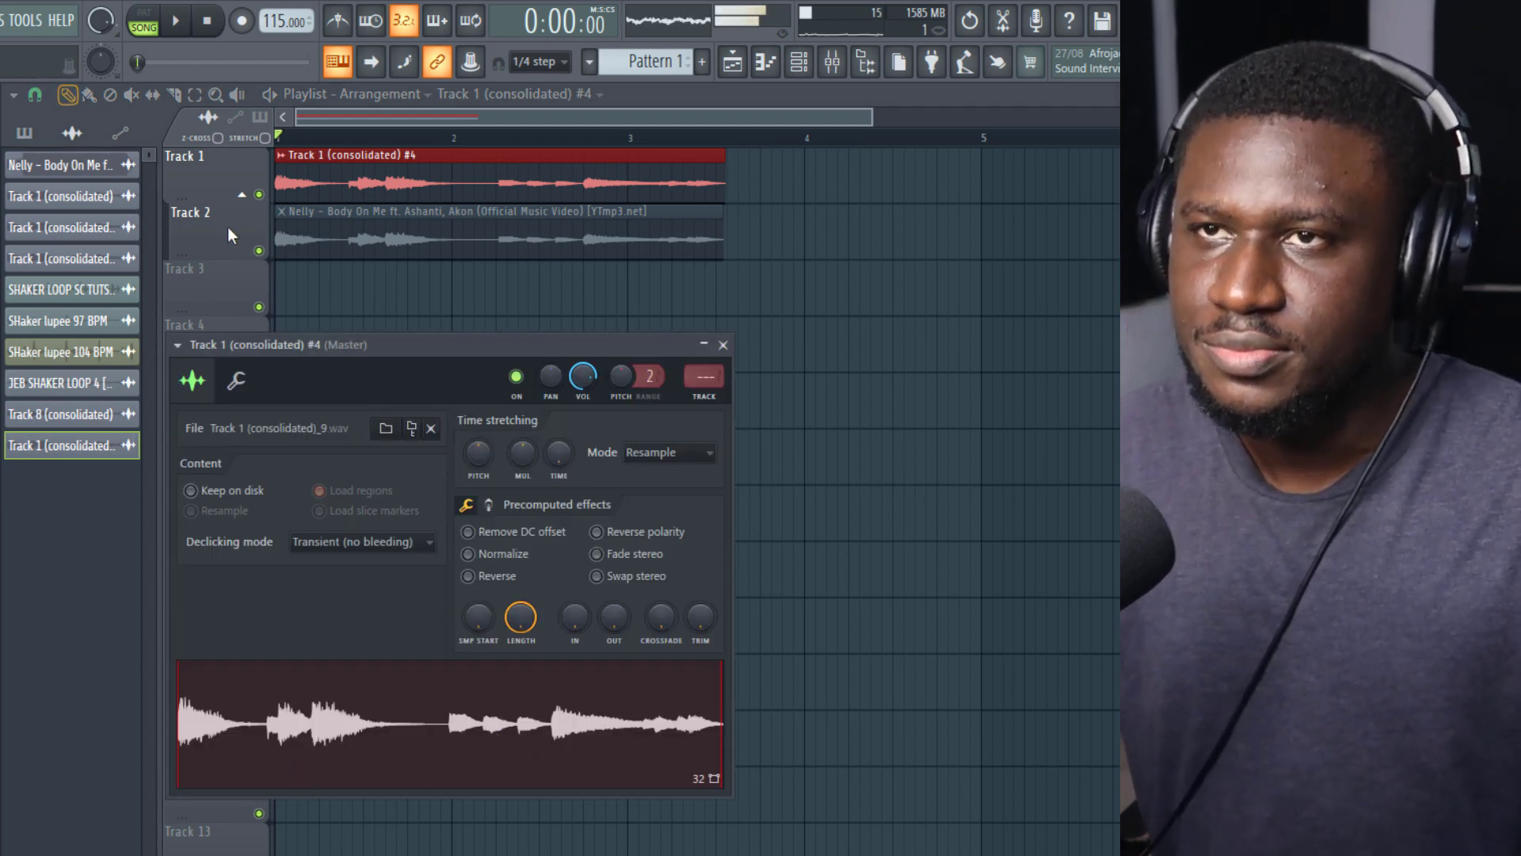
pyautogui.click(207, 22)
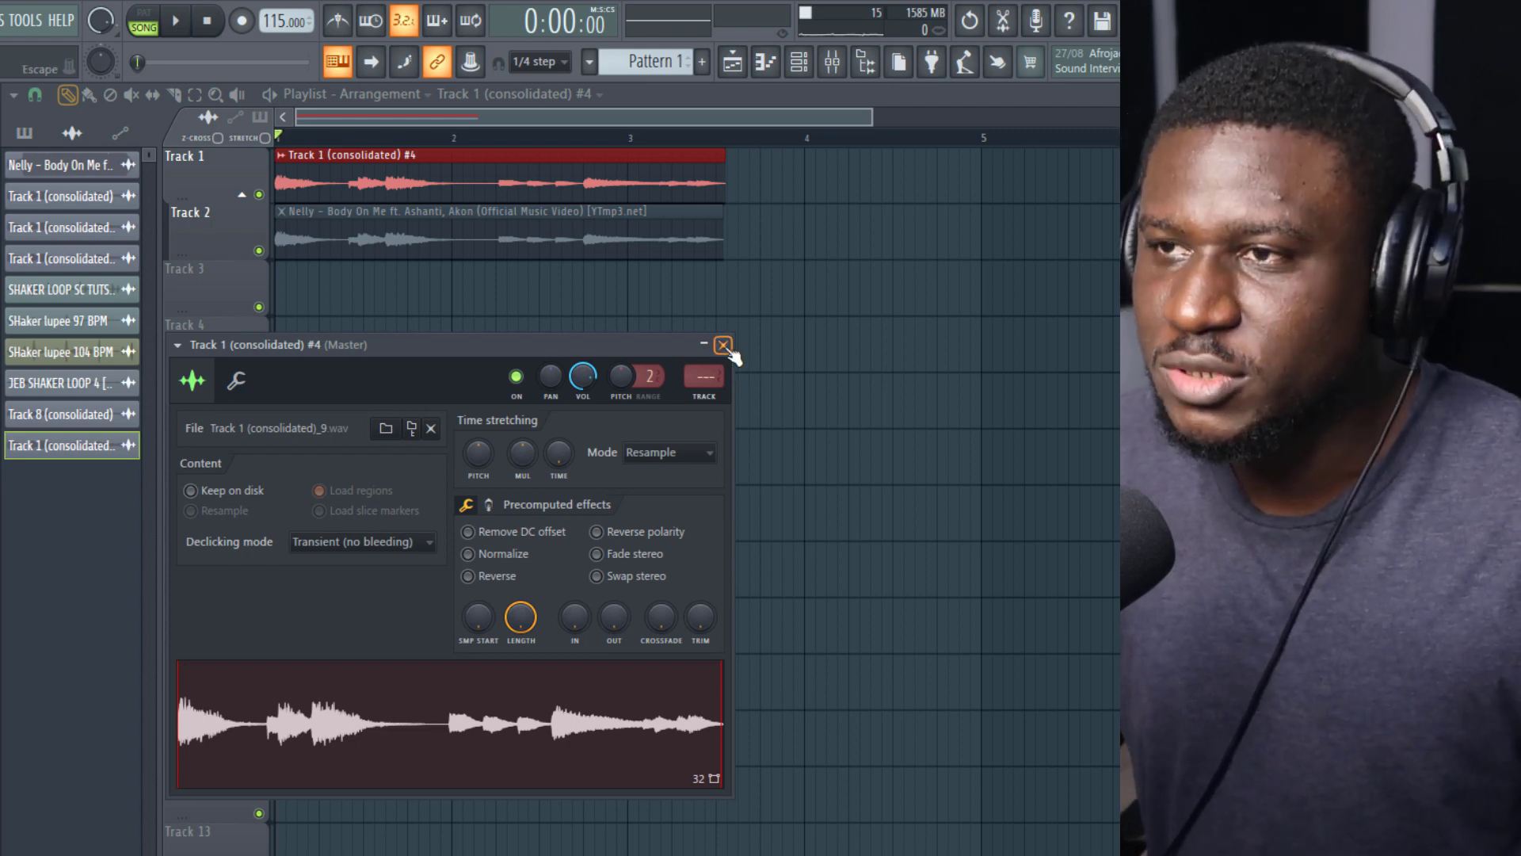
pyautogui.click(722, 344)
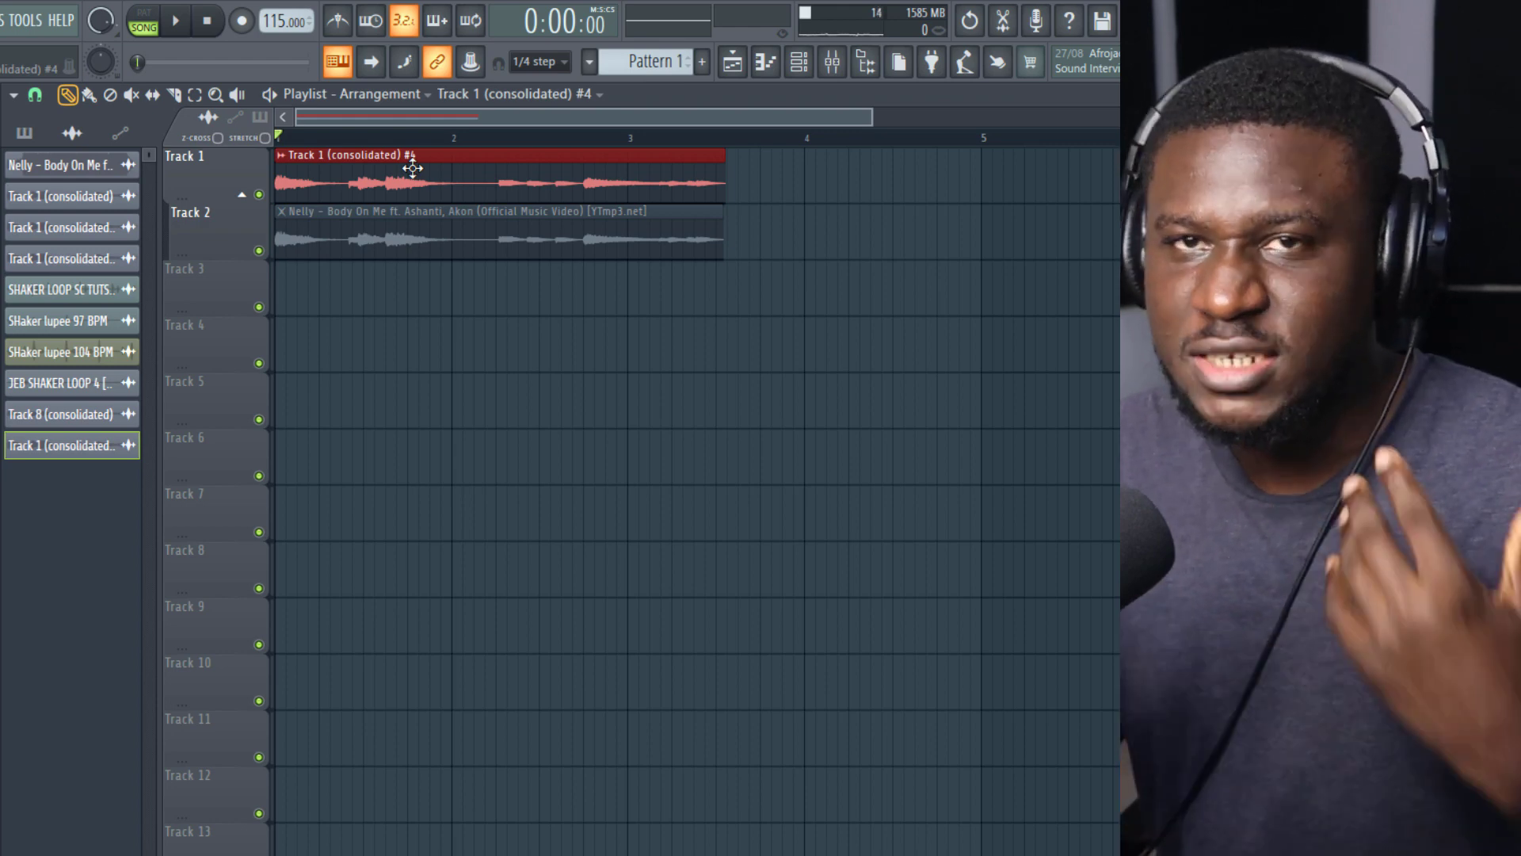
# Turn on the metronome and play the consolidated loop against it to compare its timing with the project tempo.
pyautogui.click(341, 25)
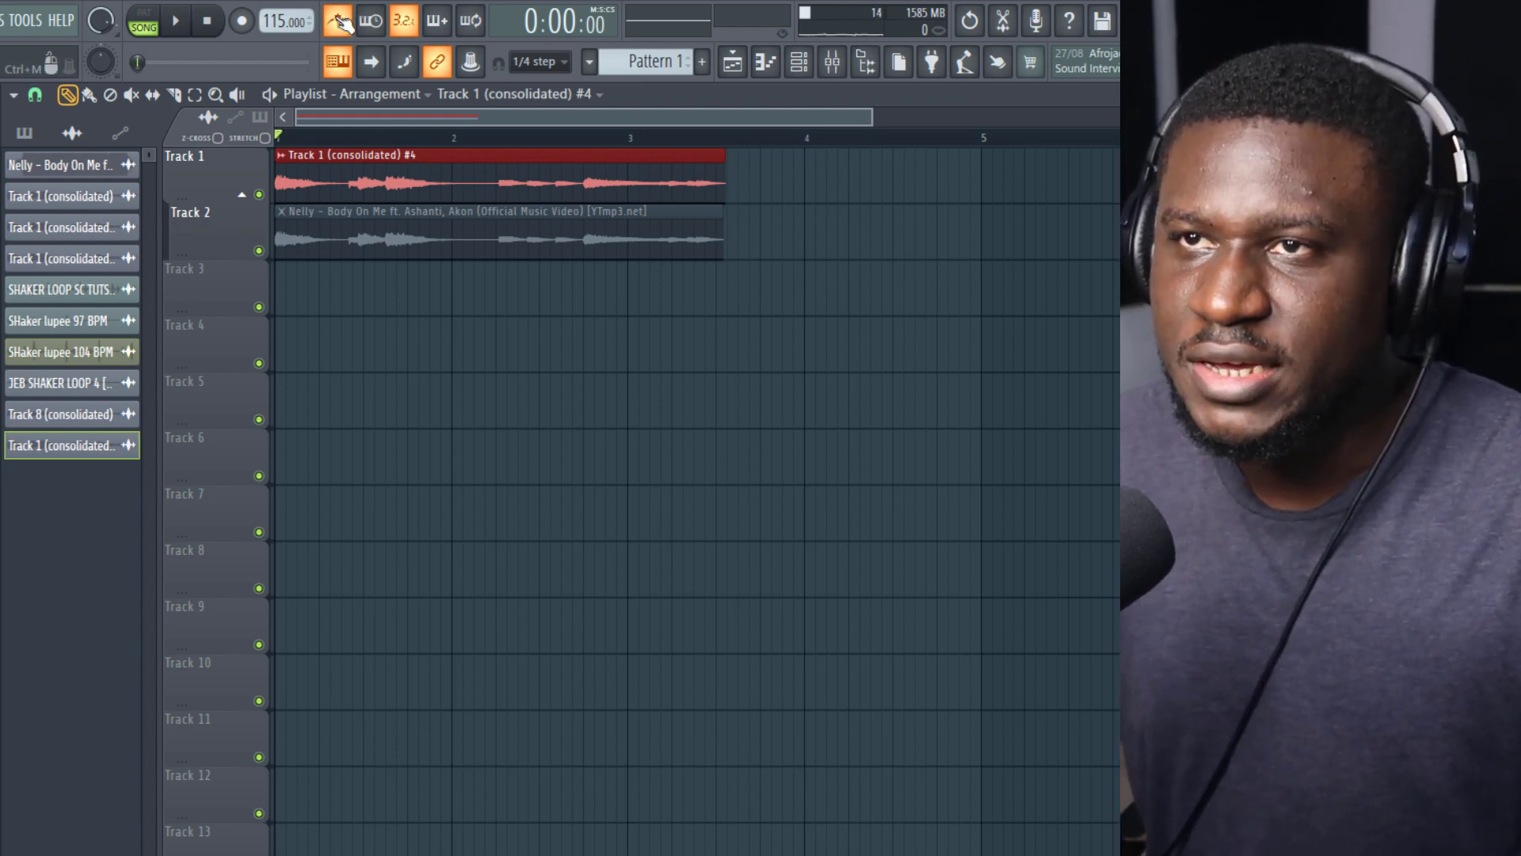
pyautogui.press('space')
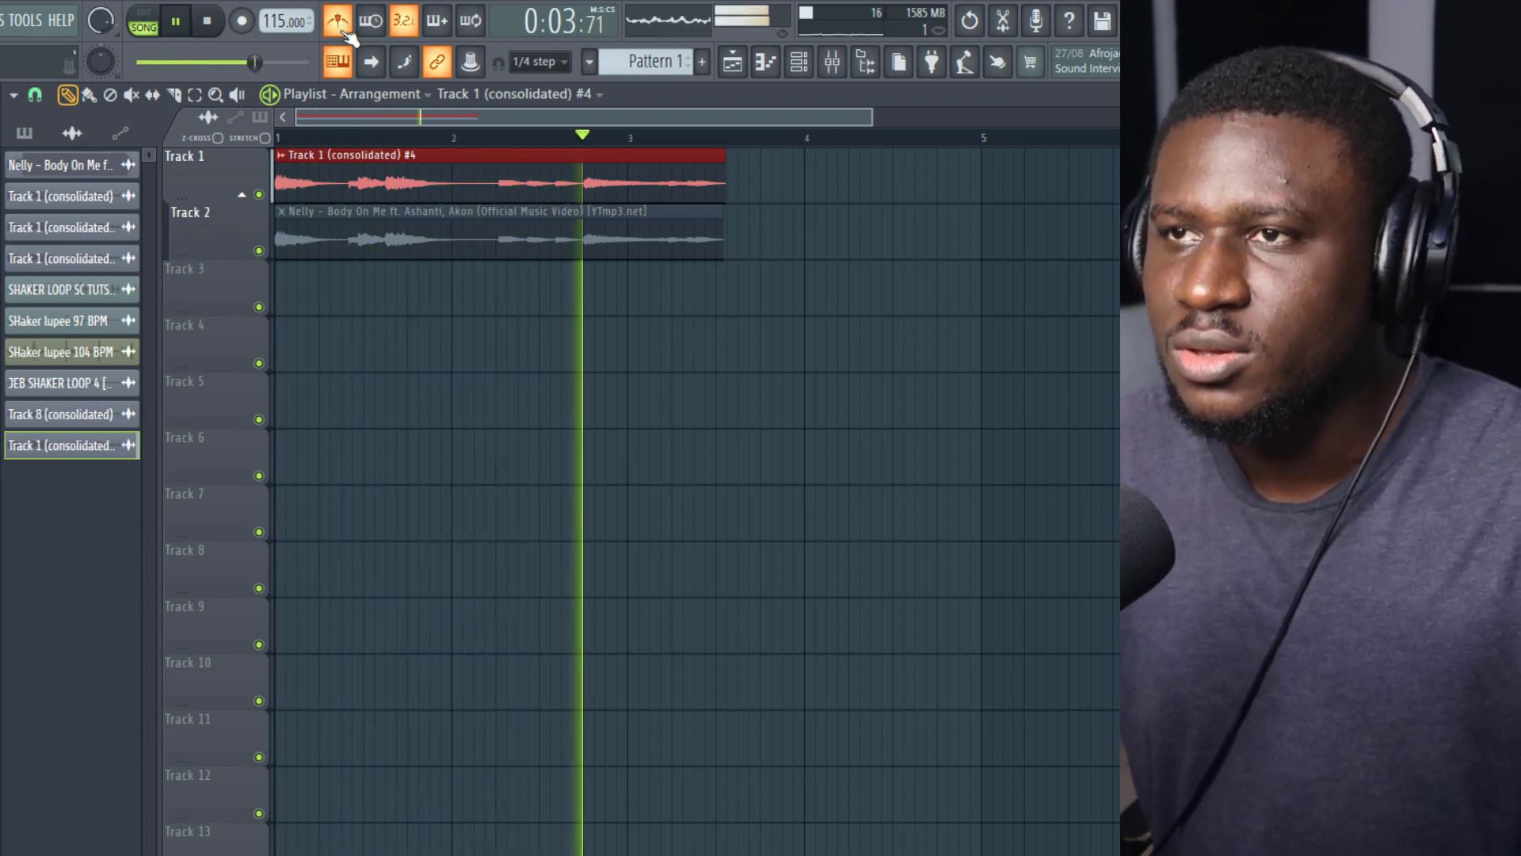
# Set the project tempo to 95 BPM, restretch all channels, and play the loop against the metronome.
pyautogui.press('space')
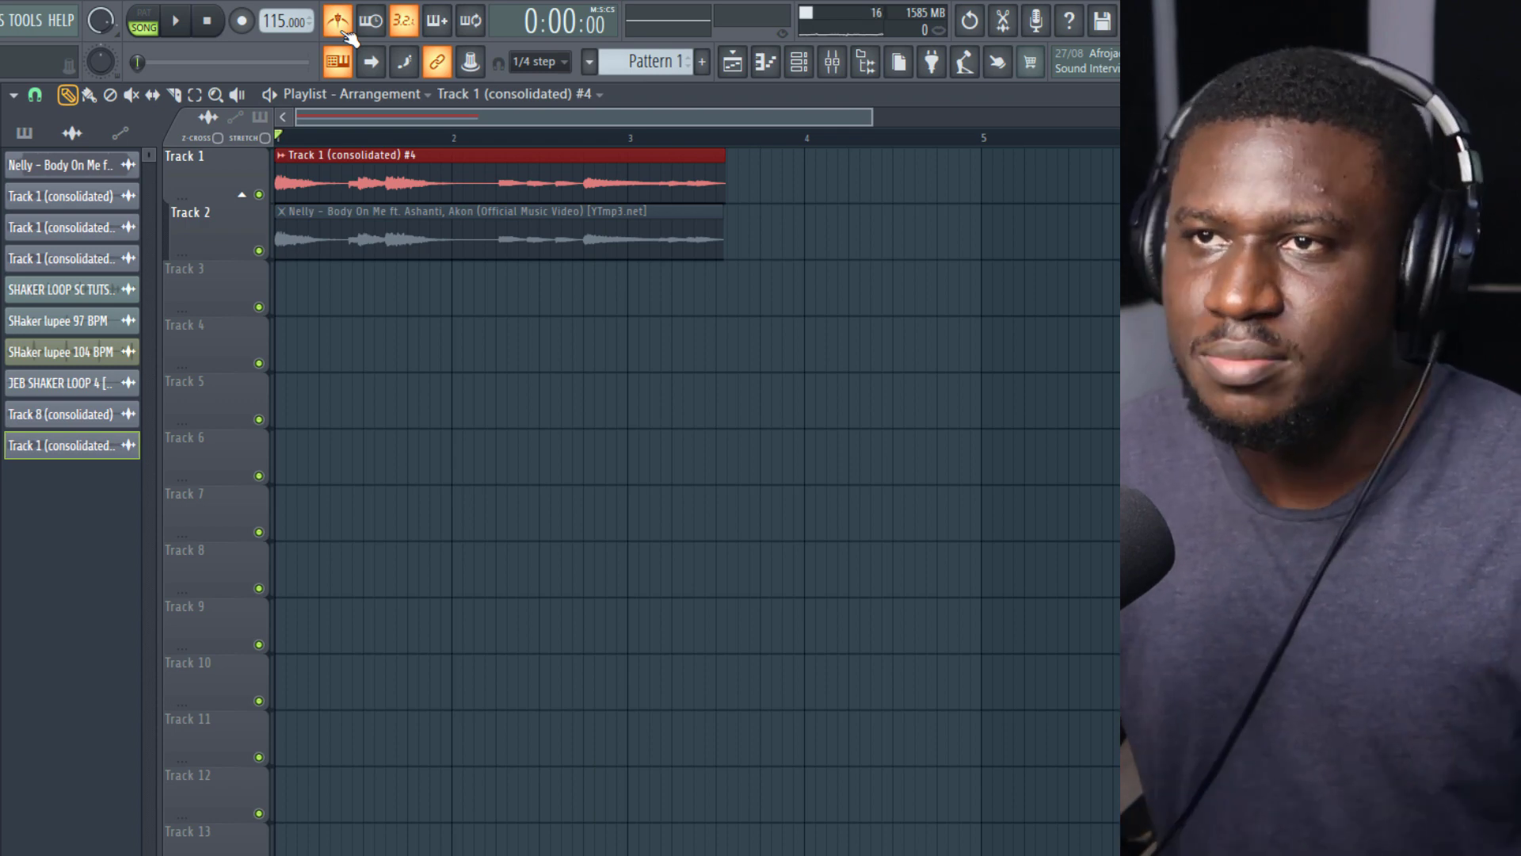
pyautogui.moveTo(269, 17); pyautogui.dragTo(268, 44)
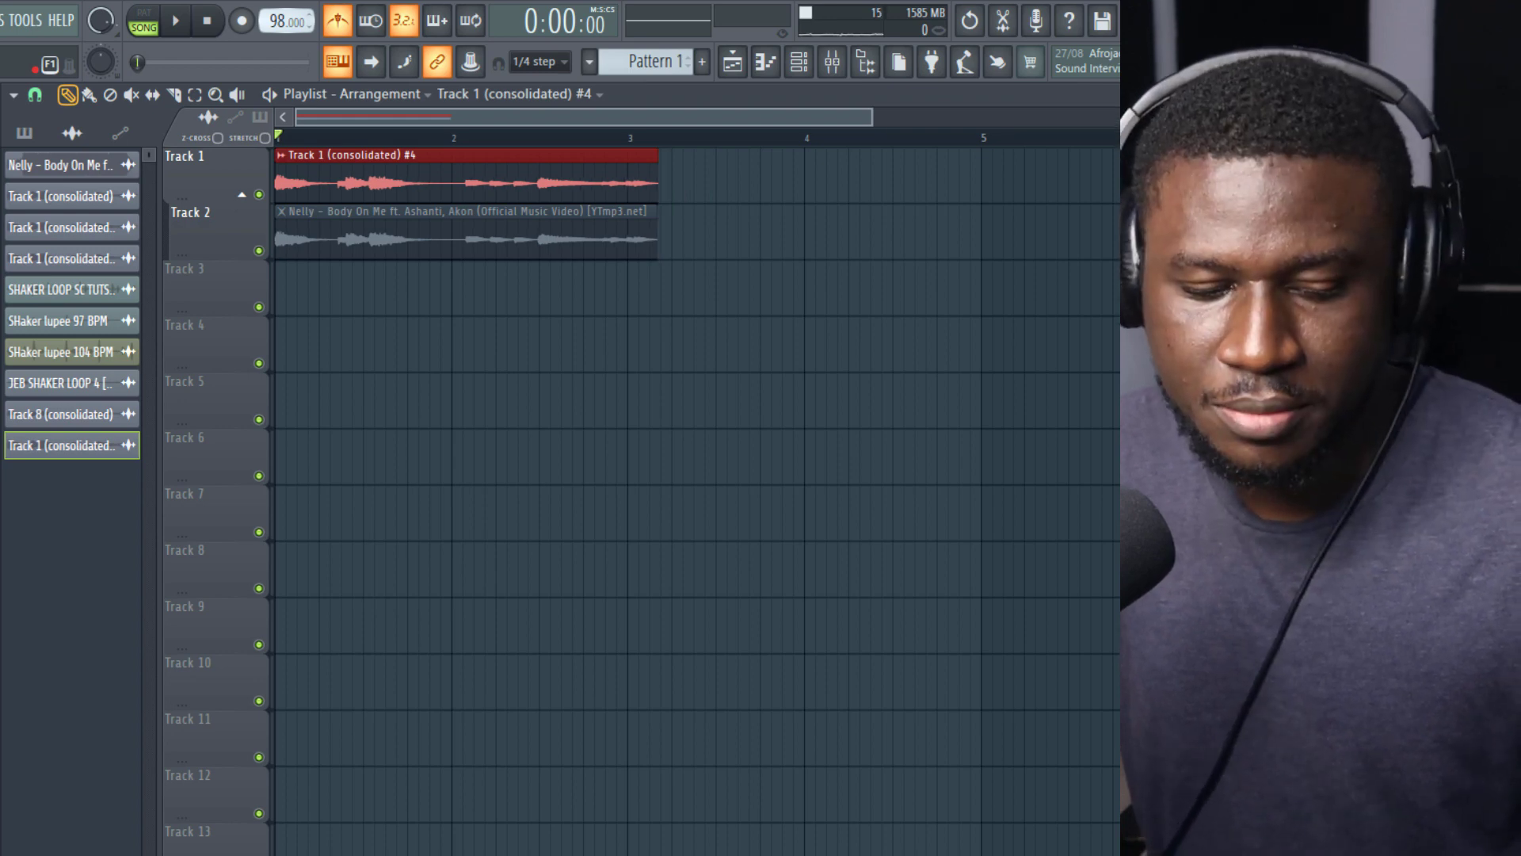
pyautogui.moveTo(269, 43); pyautogui.dragTo(269, 46)
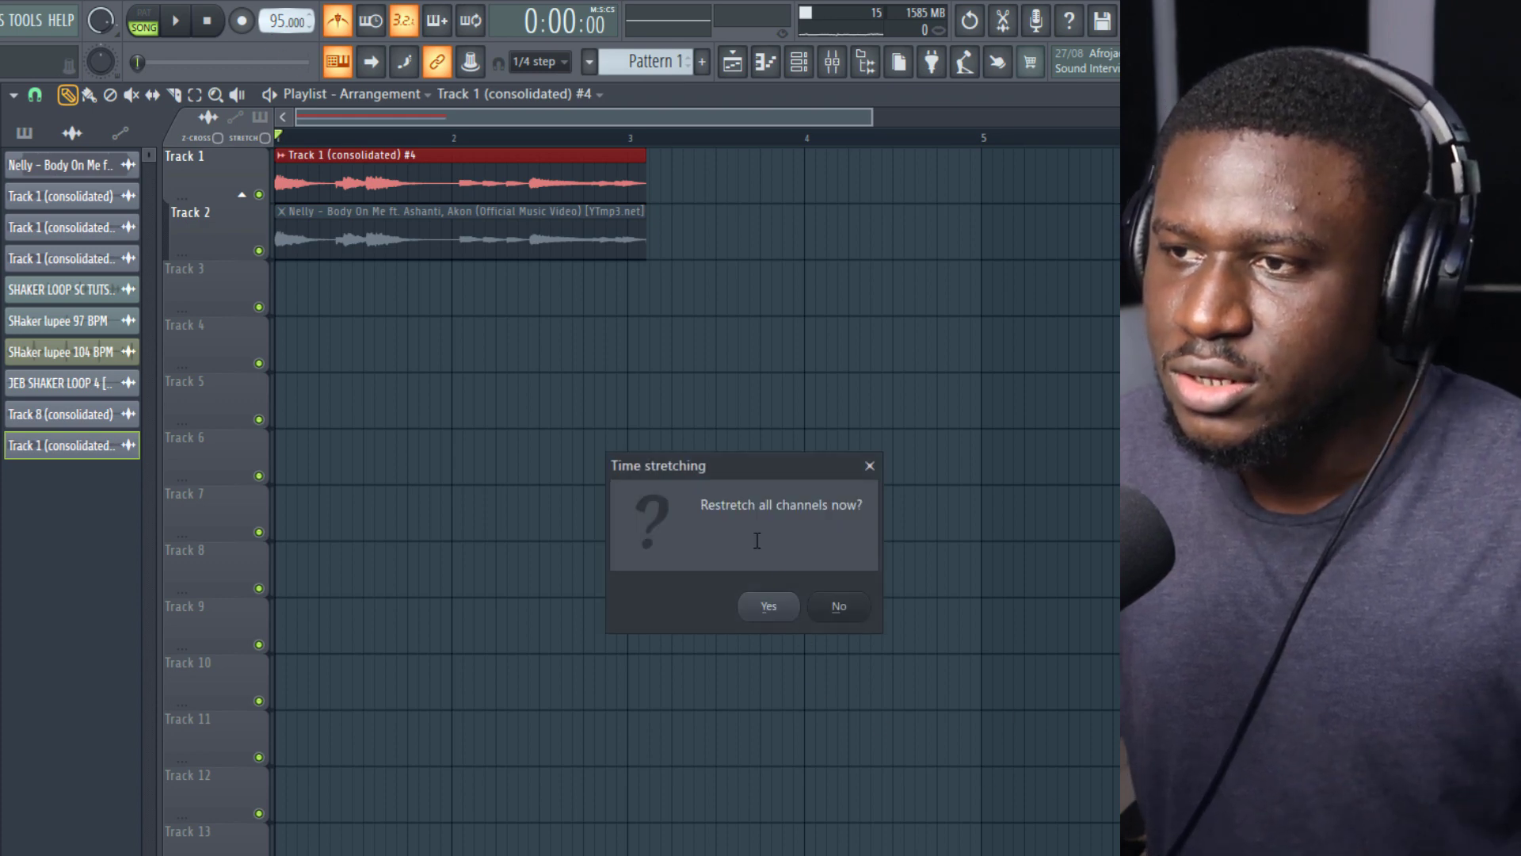
pyautogui.click(768, 610)
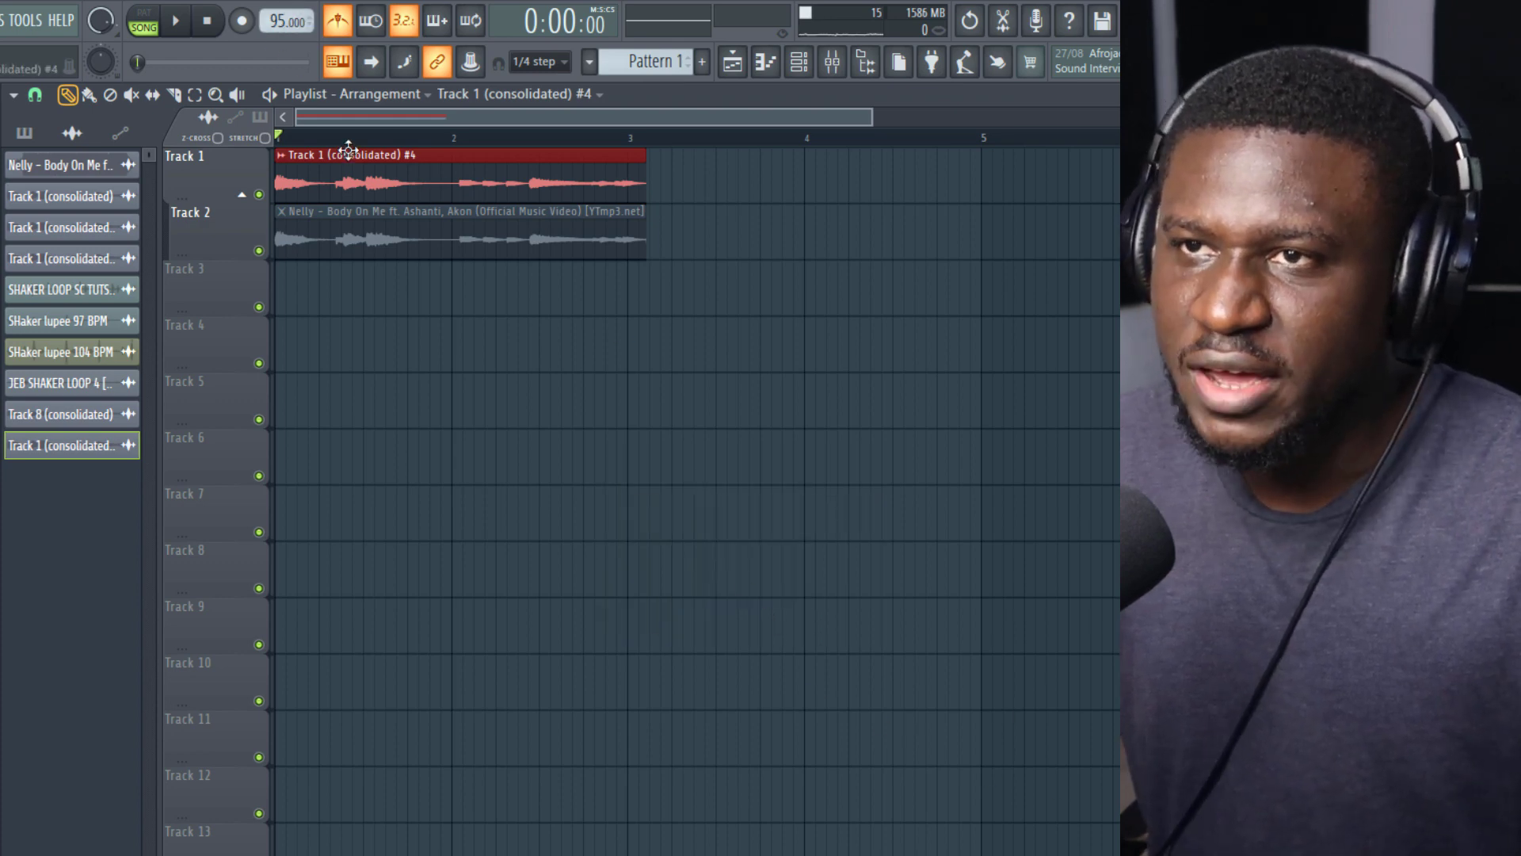
pyautogui.press('space')
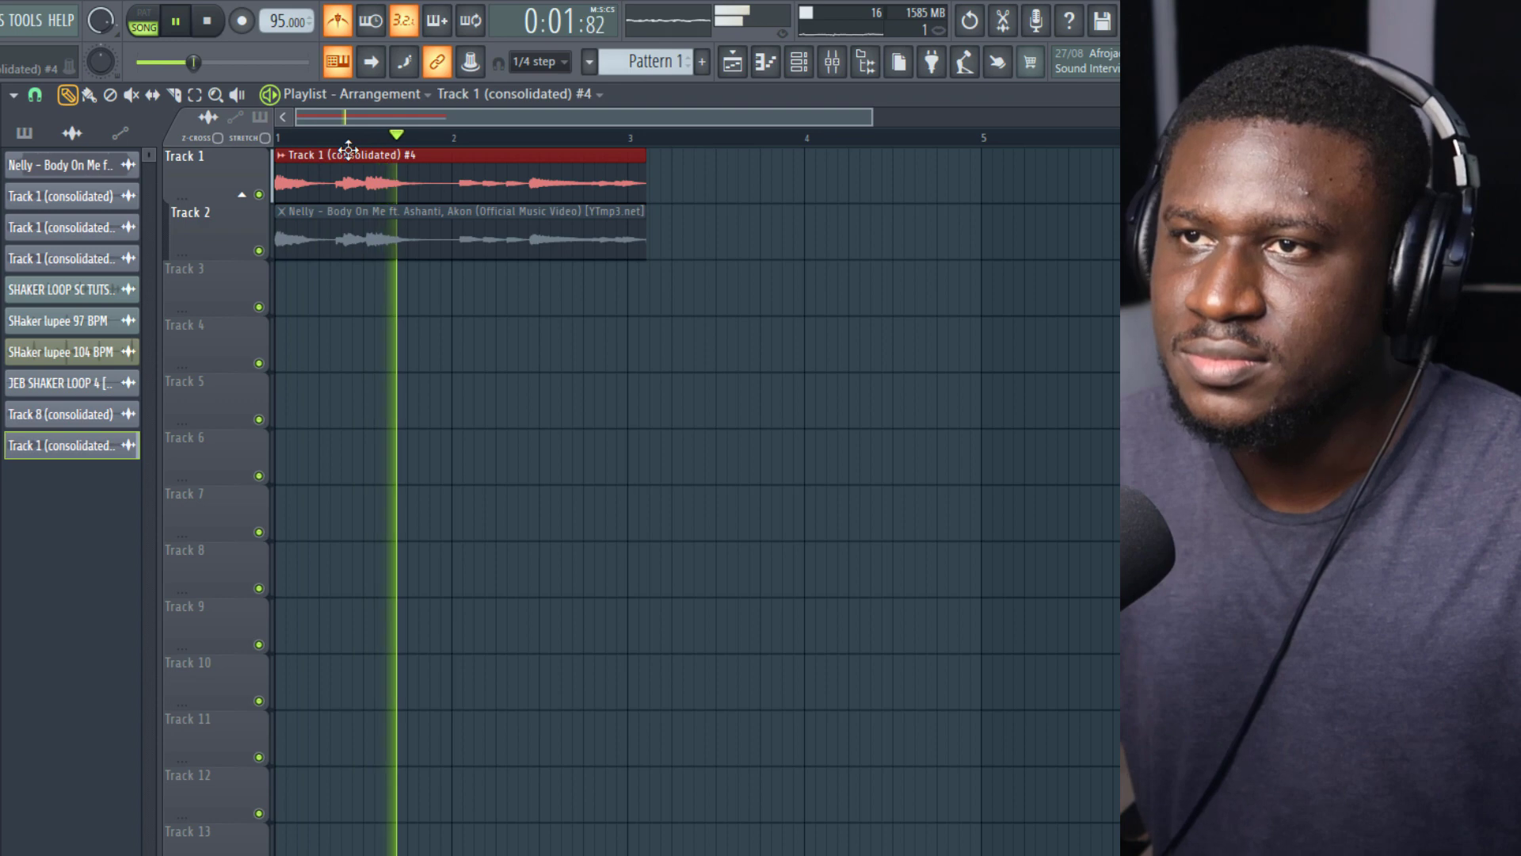
pyautogui.press('space')
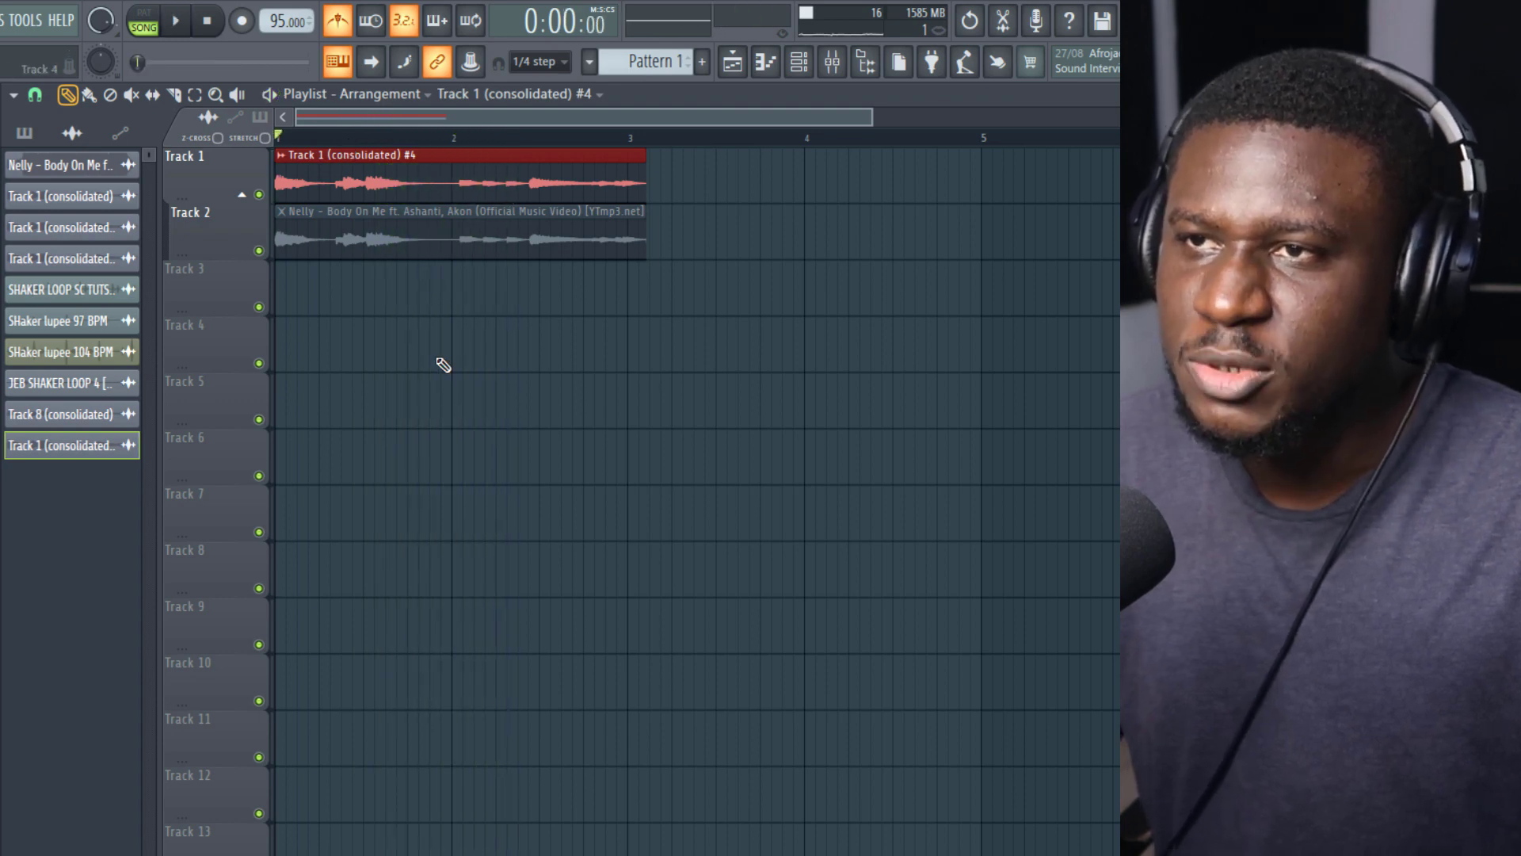
# Time-stretch the consolidated Track 1 clip to 2 bars and switch the playlist snap to whole bars.
pyautogui.doubleClick(430, 174)
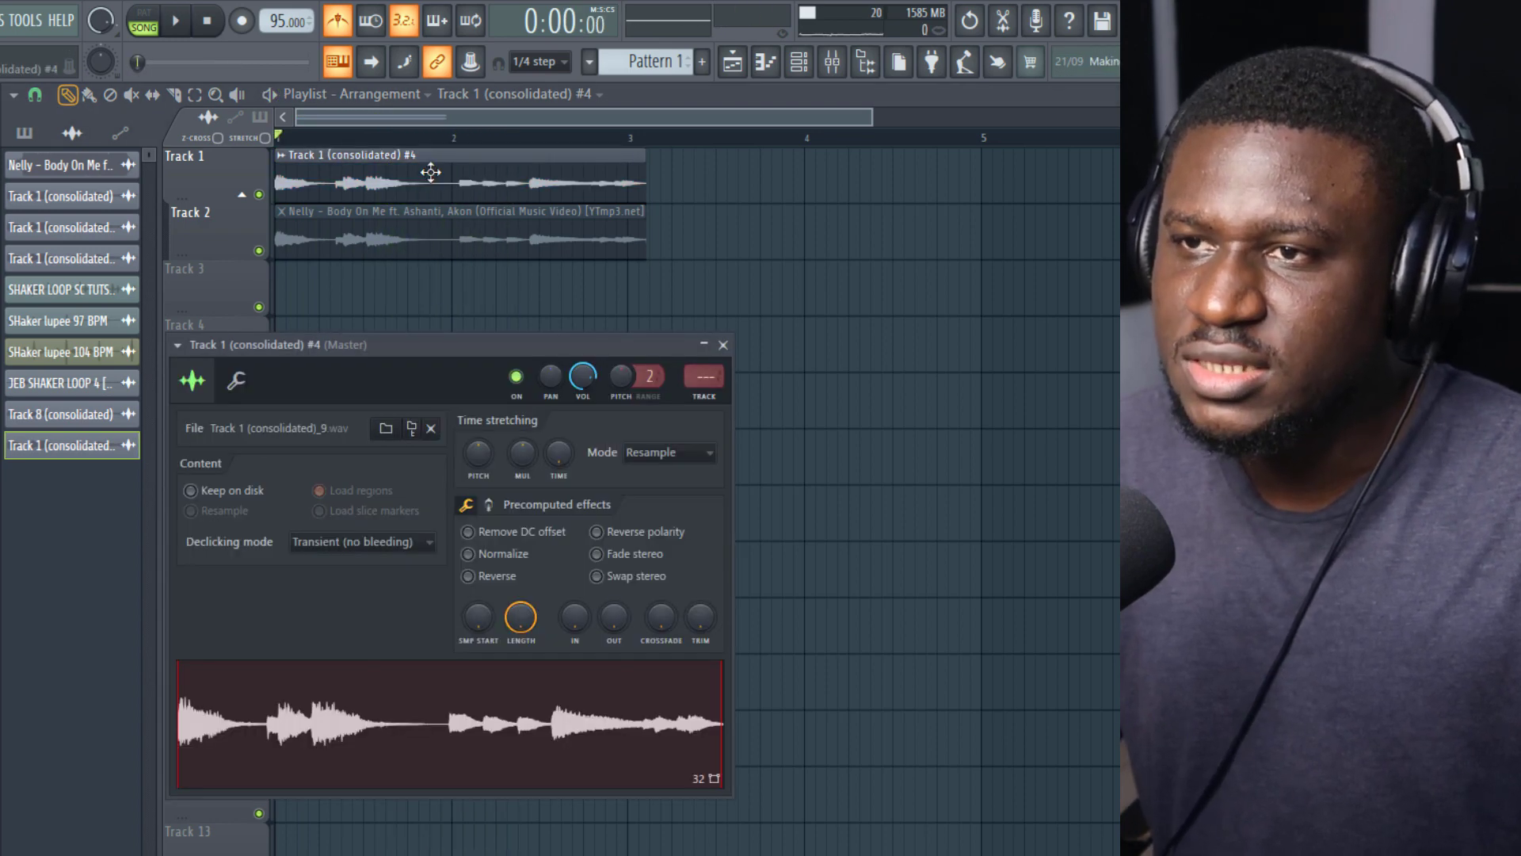
pyautogui.rightClick(558, 454)
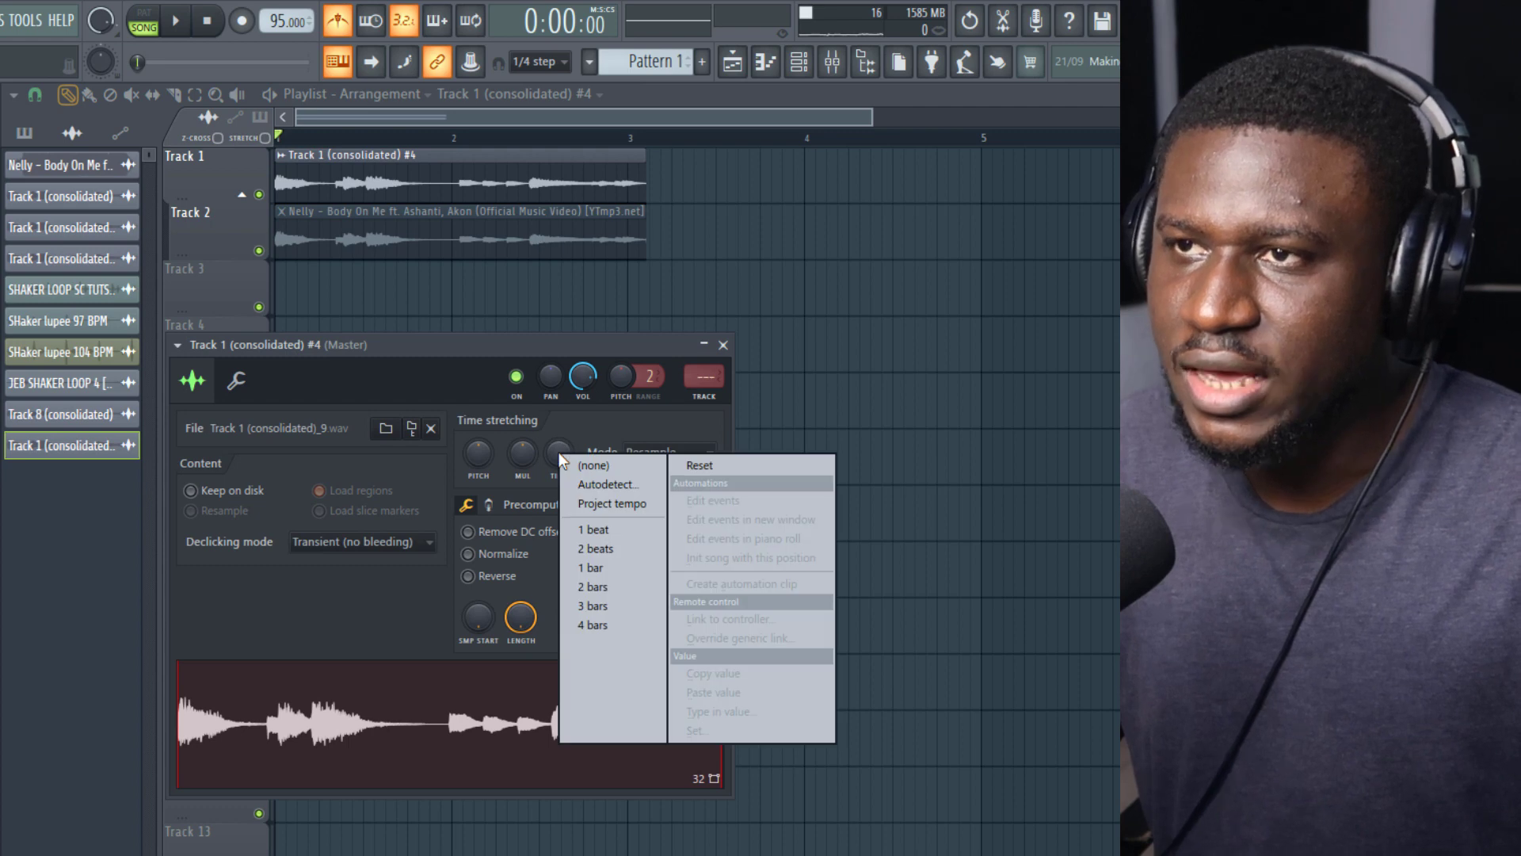
pyautogui.click(586, 587)
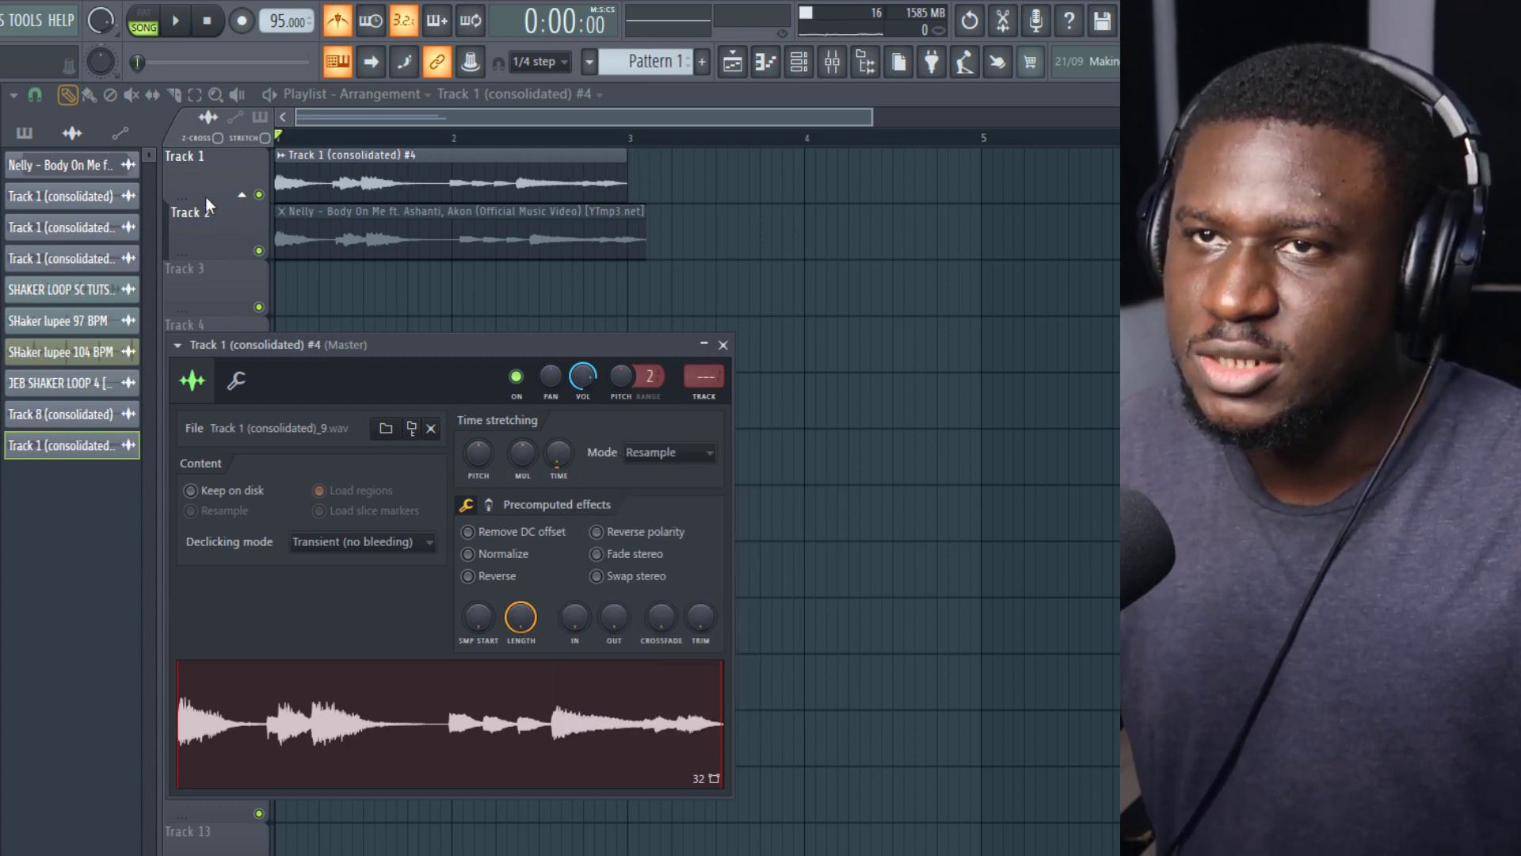
pyautogui.click(34, 94)
pyautogui.click(63, 428)
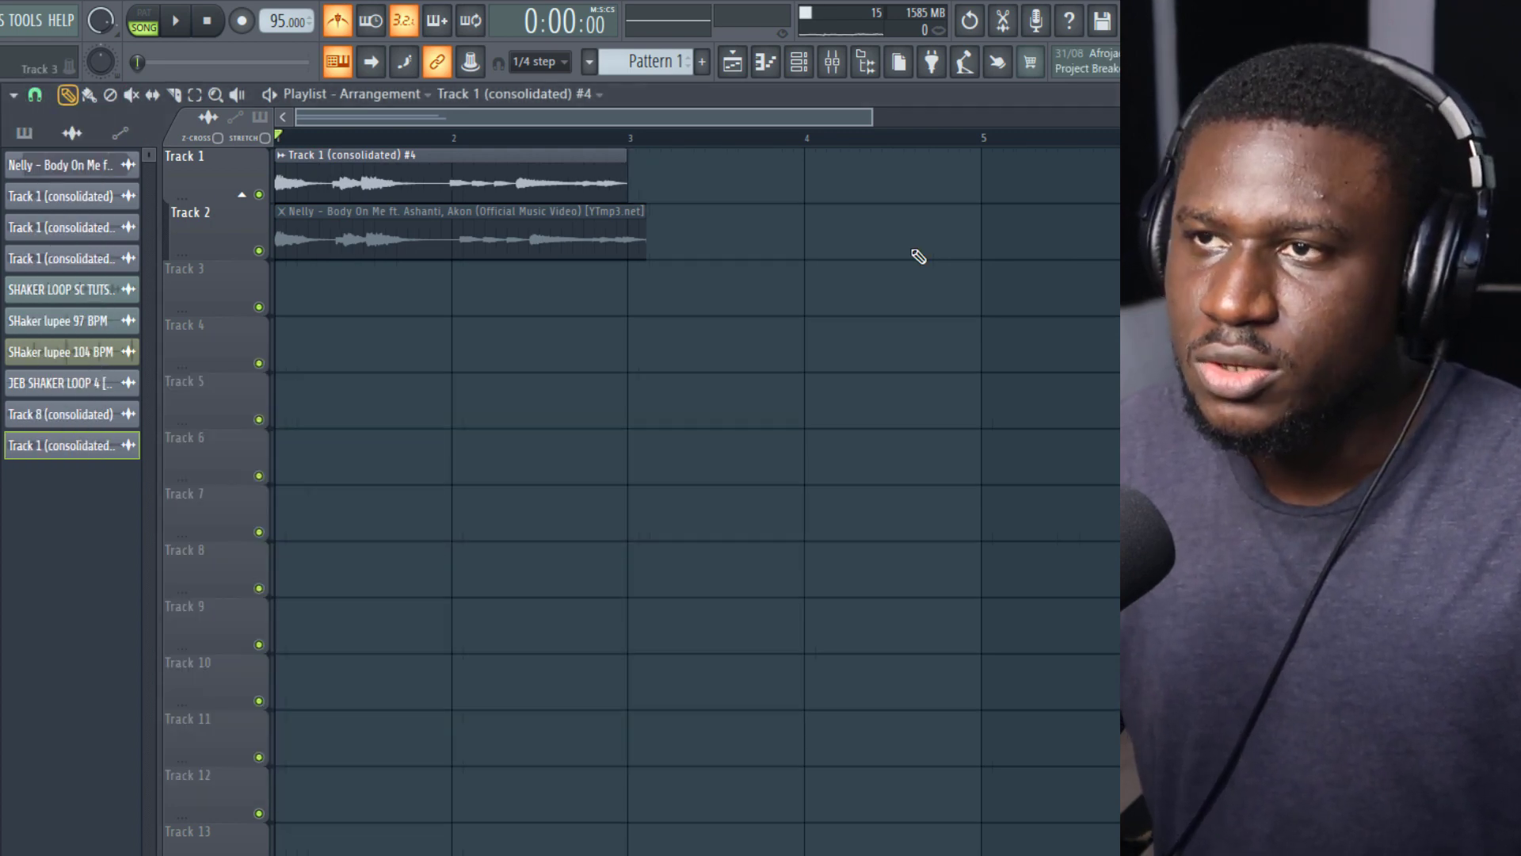
# Delete the muted source clip from Track 2 and play the stretched loop against the metronome.
pyautogui.click(534, 163)
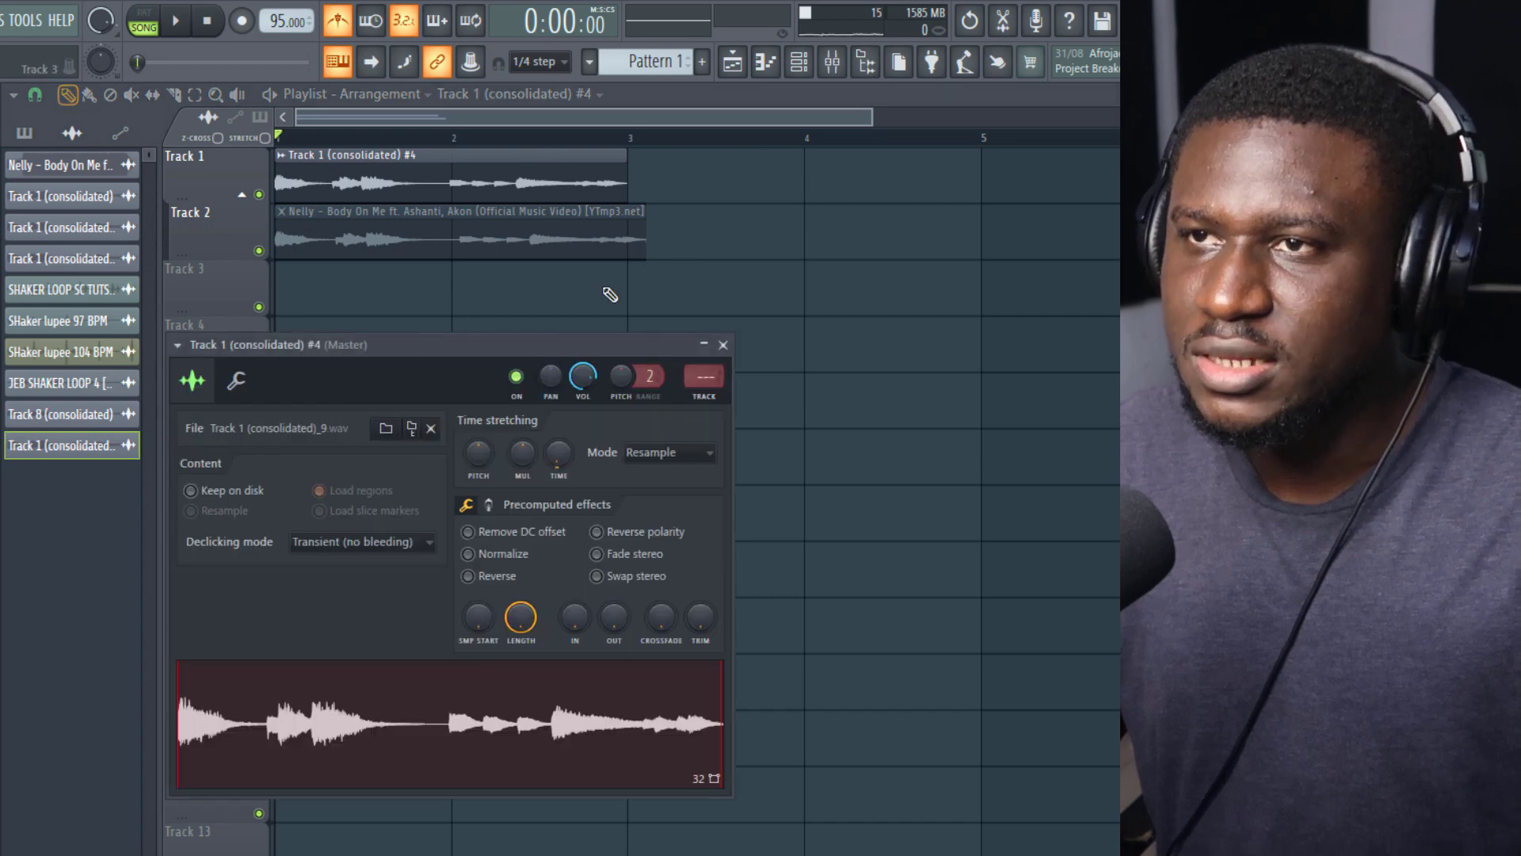
pyautogui.rightClick(448, 236)
pyautogui.click(454, 176)
pyautogui.press('space')
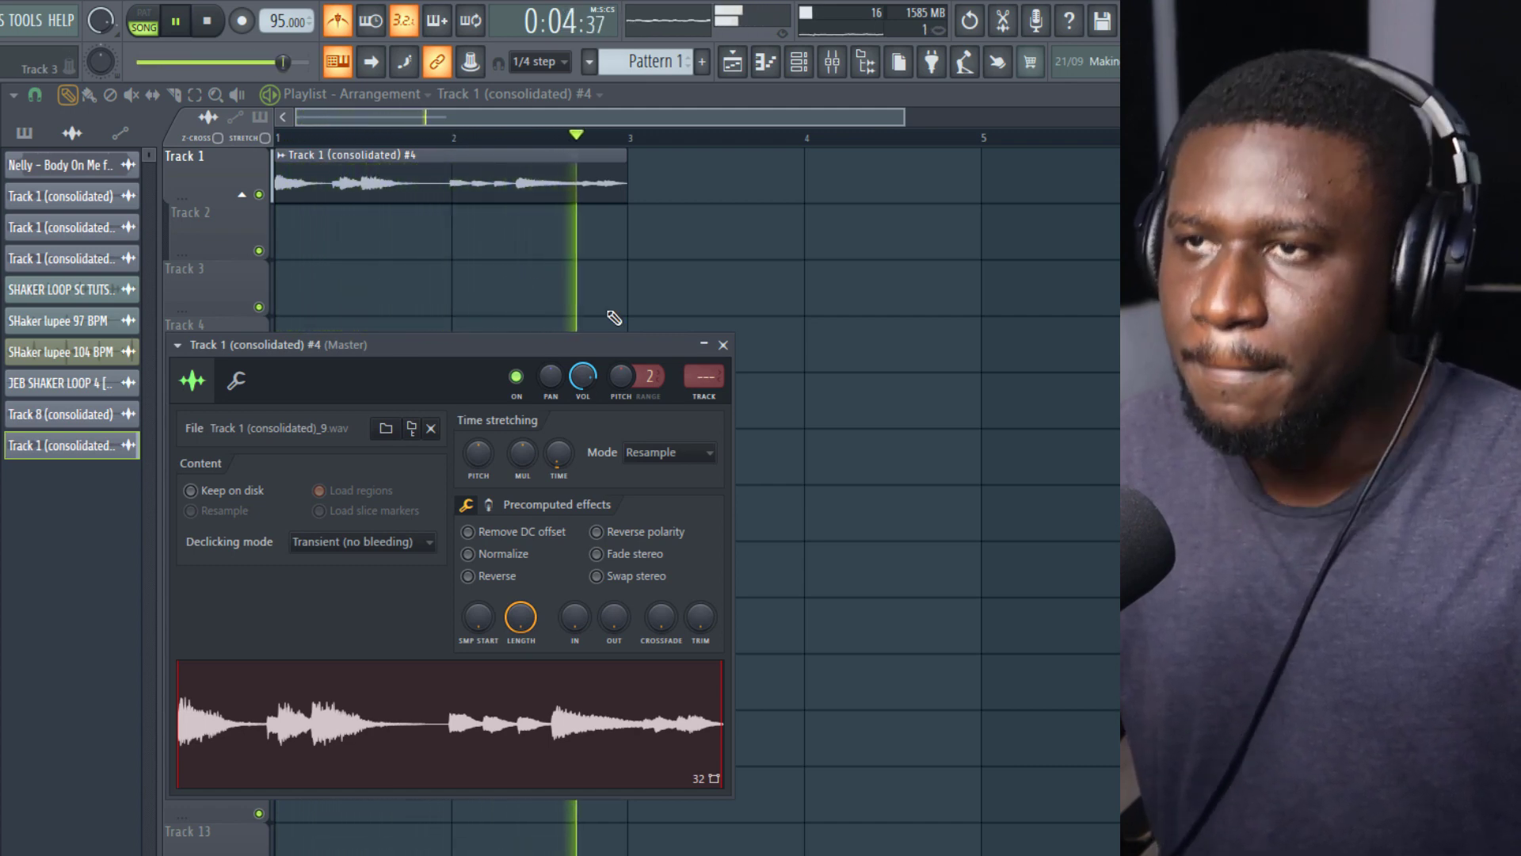
pyautogui.press('space')
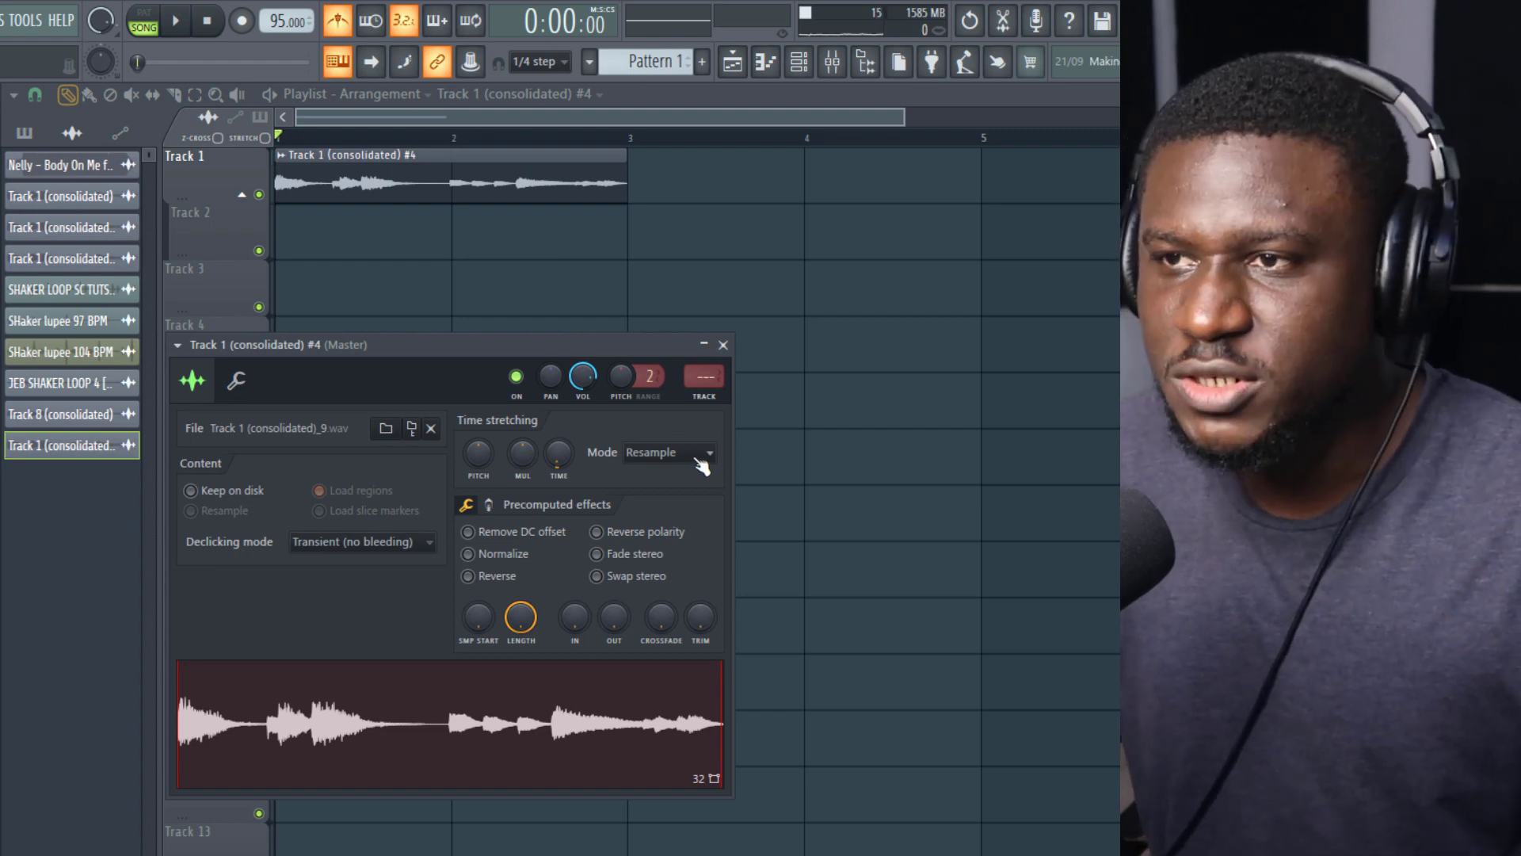
# Try the Stretch time-stretching mode on the Track 1 loop and play it to judge the sound.
pyautogui.click(699, 453)
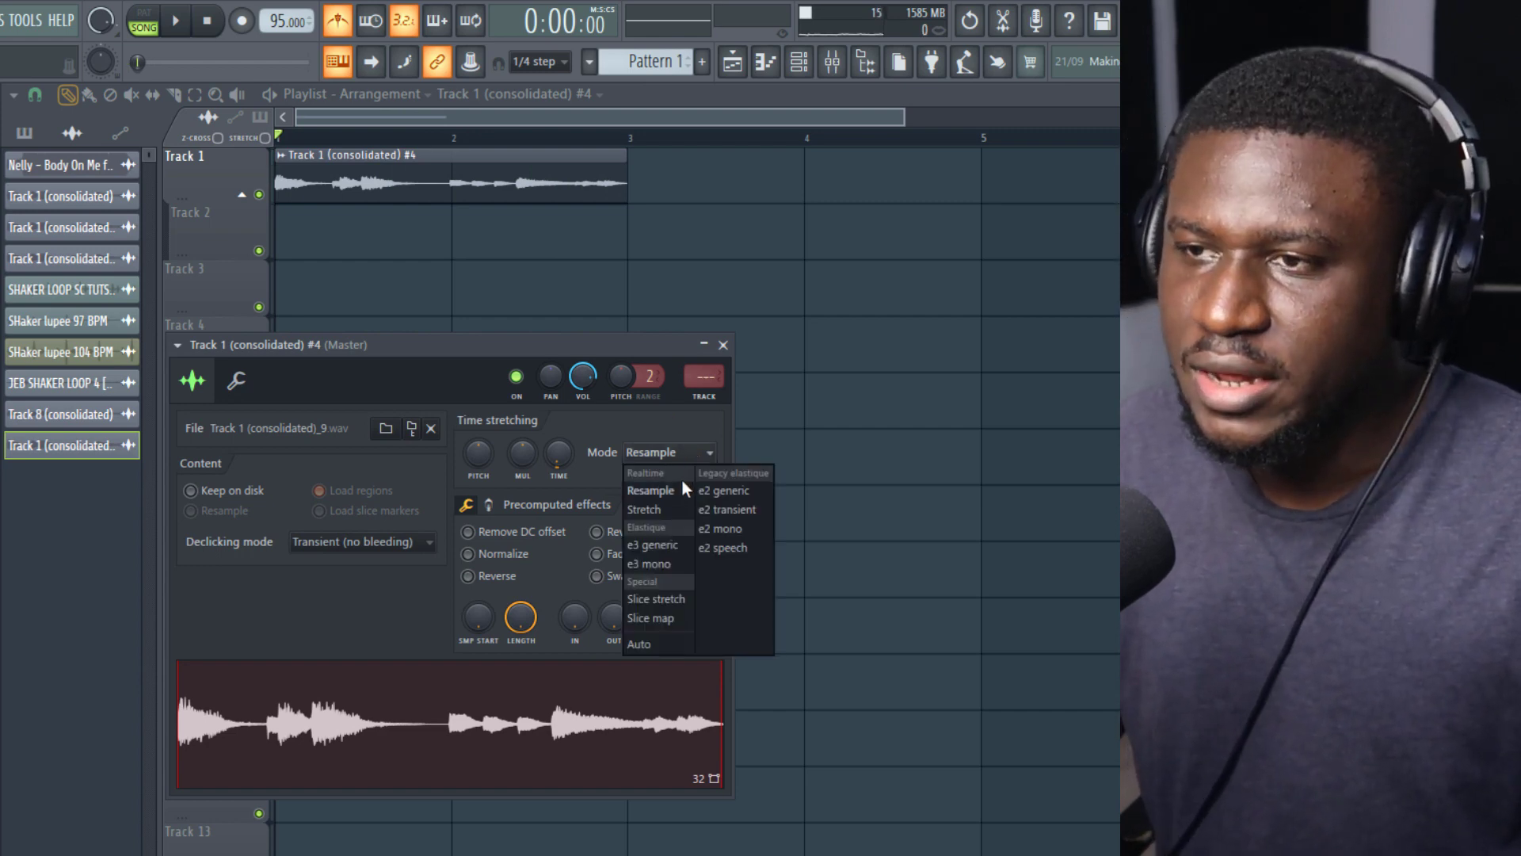
pyautogui.click(649, 509)
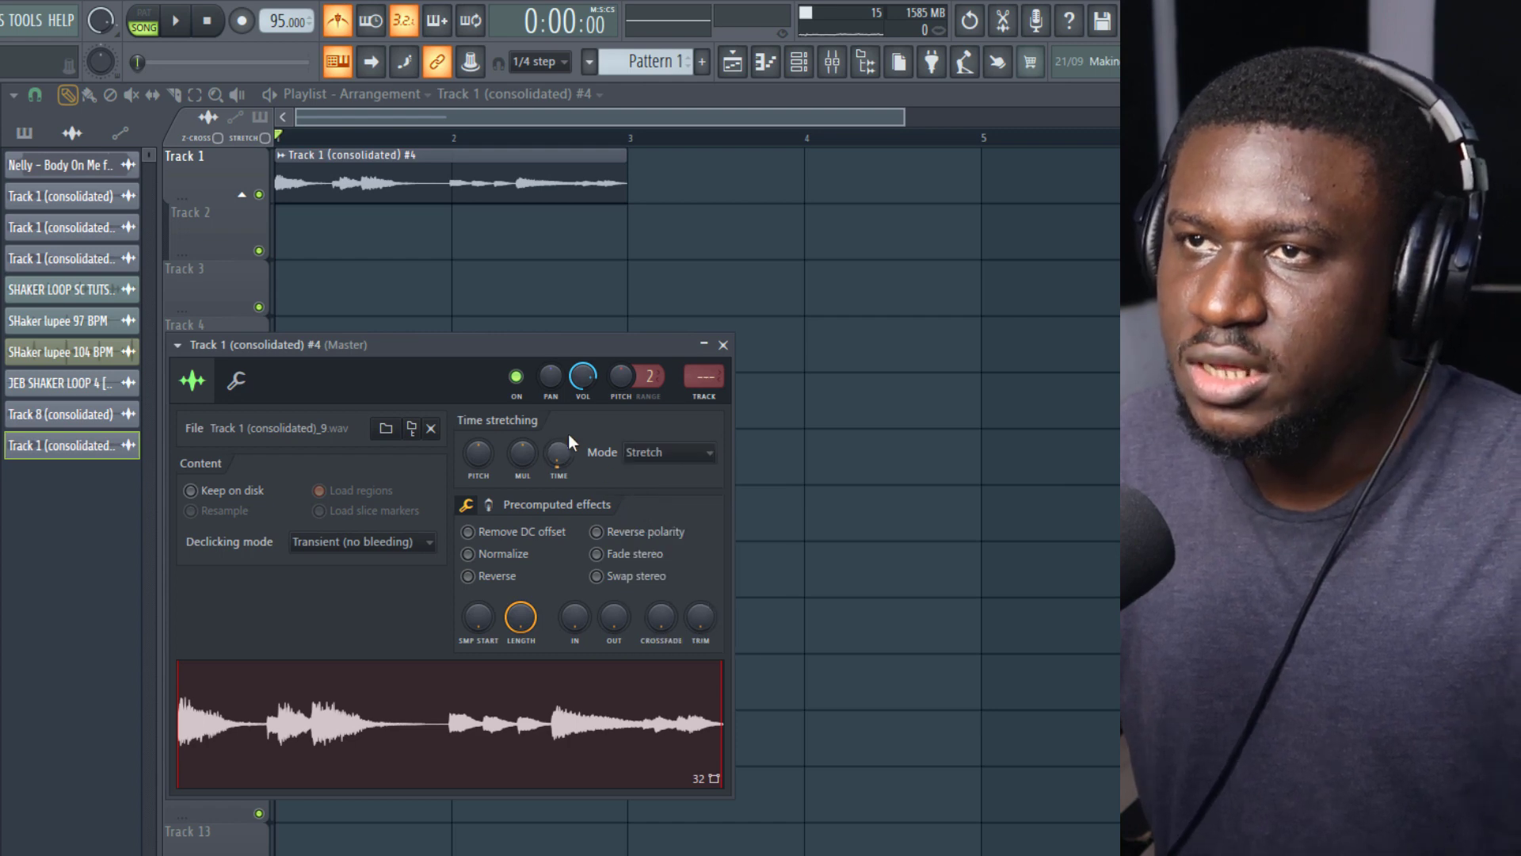
pyautogui.press('space')
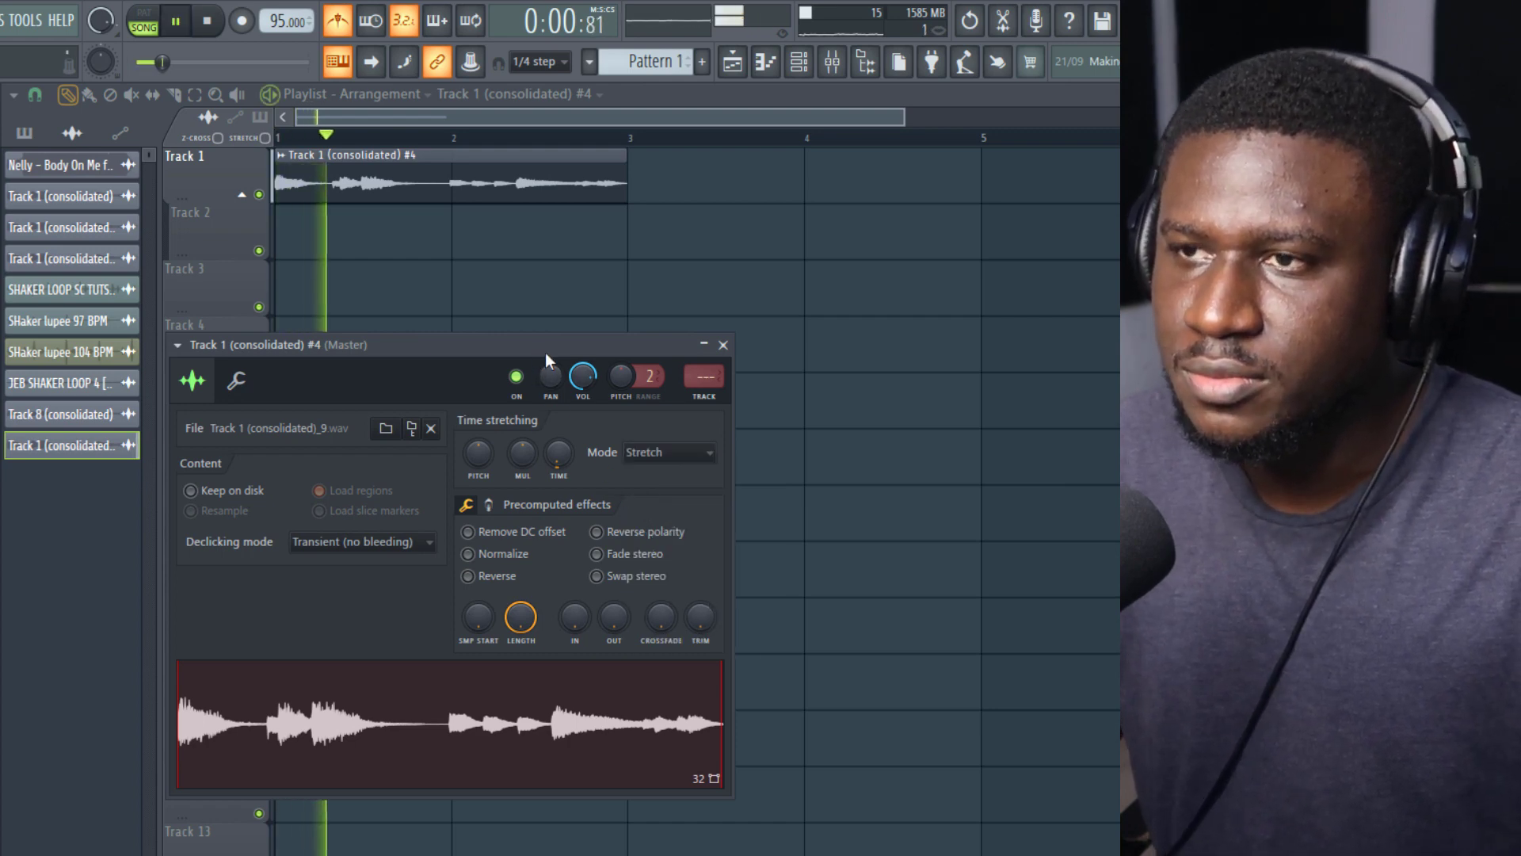
pyautogui.press('space')
# Set the Track 1 loop's time-stretching mode to Auto and play it against the metronome.
pyautogui.click(646, 460)
pyautogui.click(632, 635)
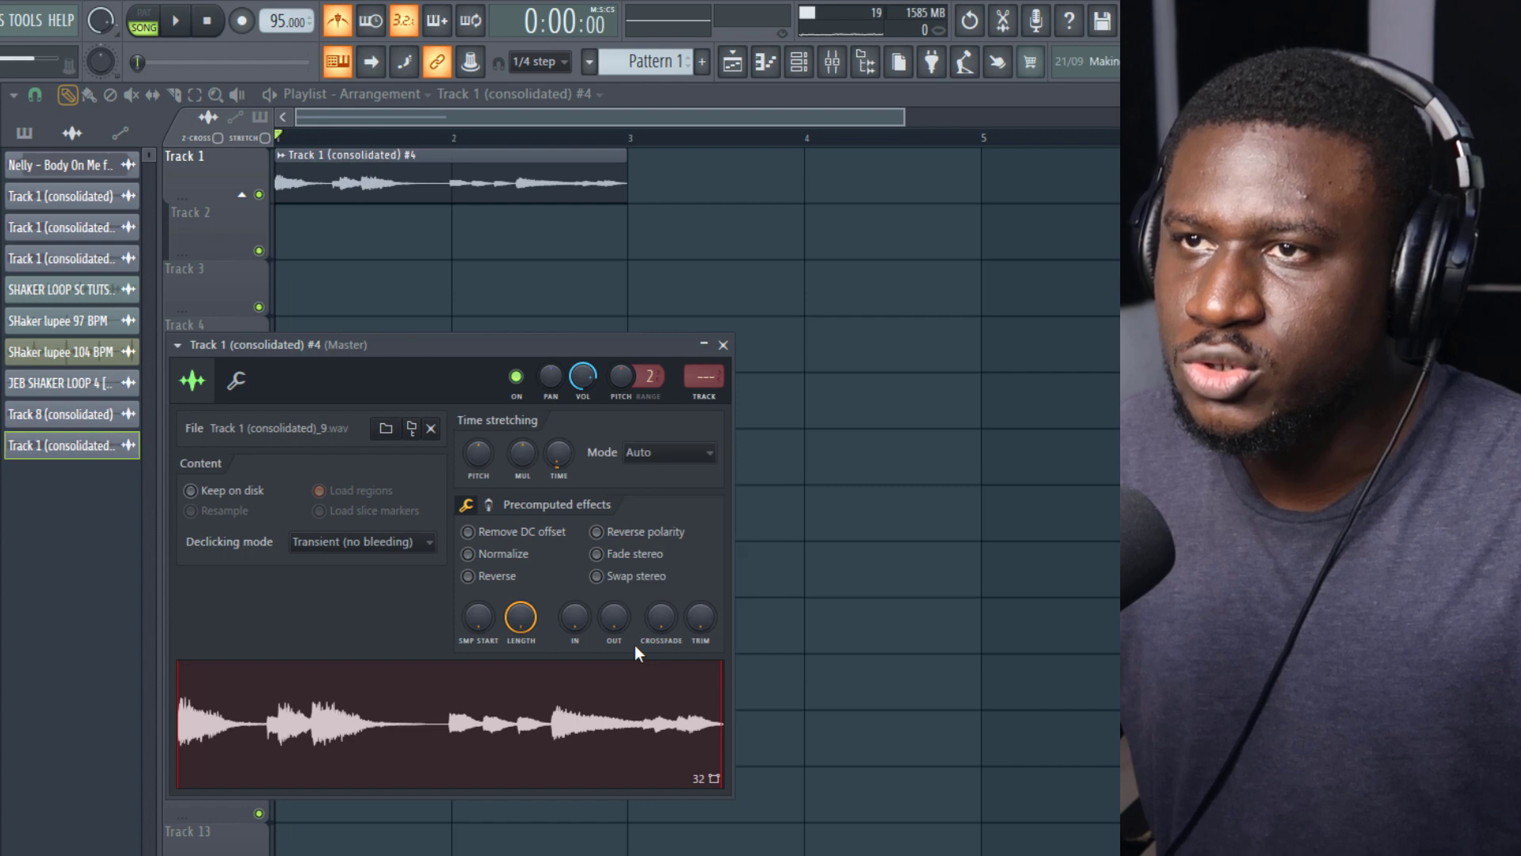
pyautogui.press('space')
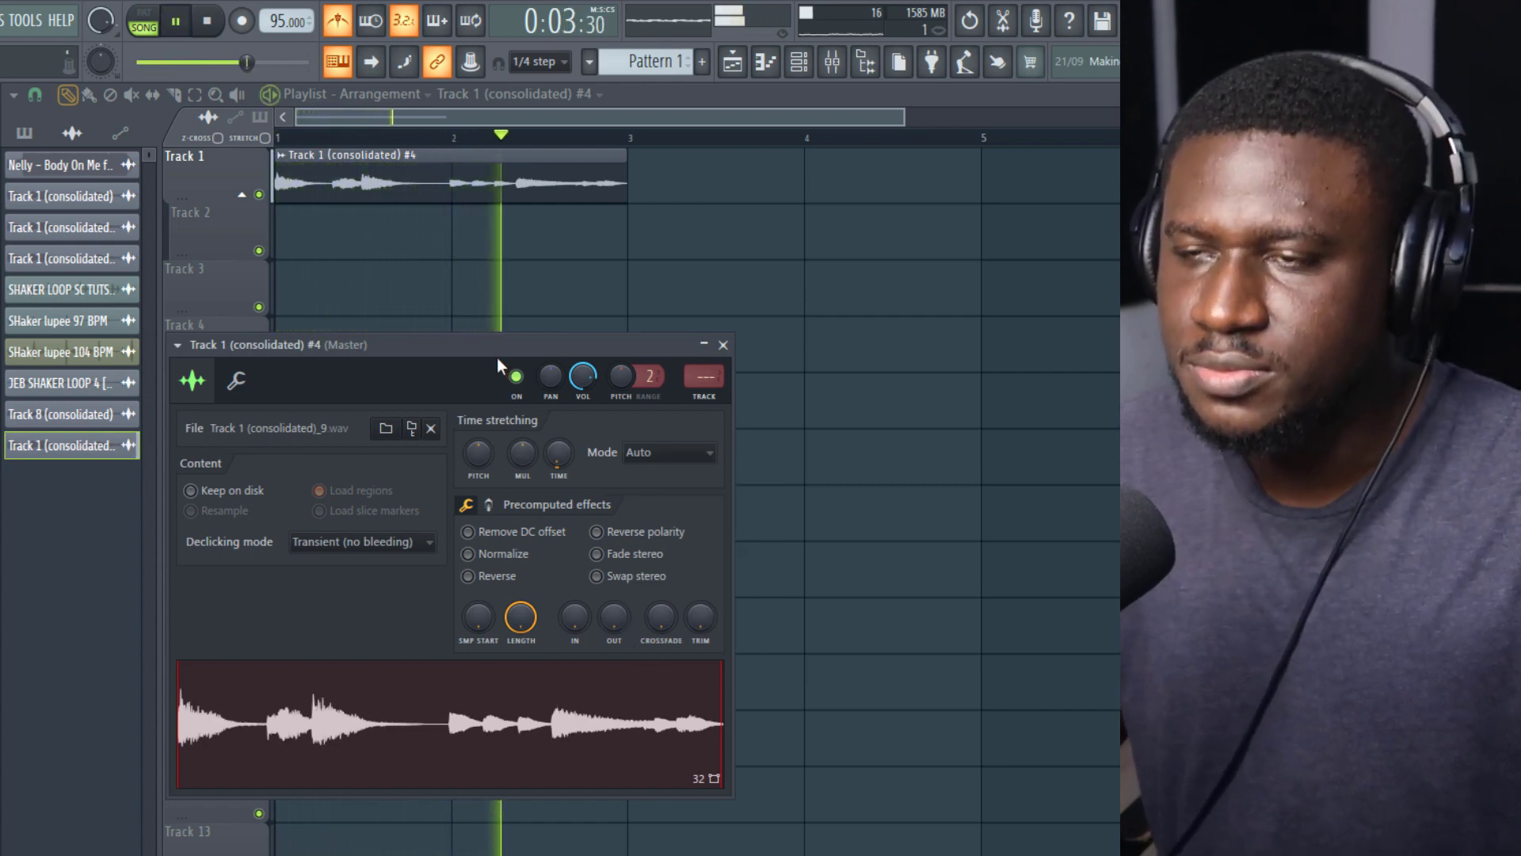
pyautogui.press('space')
# Consolidate Track 1 from track start to render the 2-bar stretched loop as a new audio clip.
pyautogui.scroll(2, 357, 145)
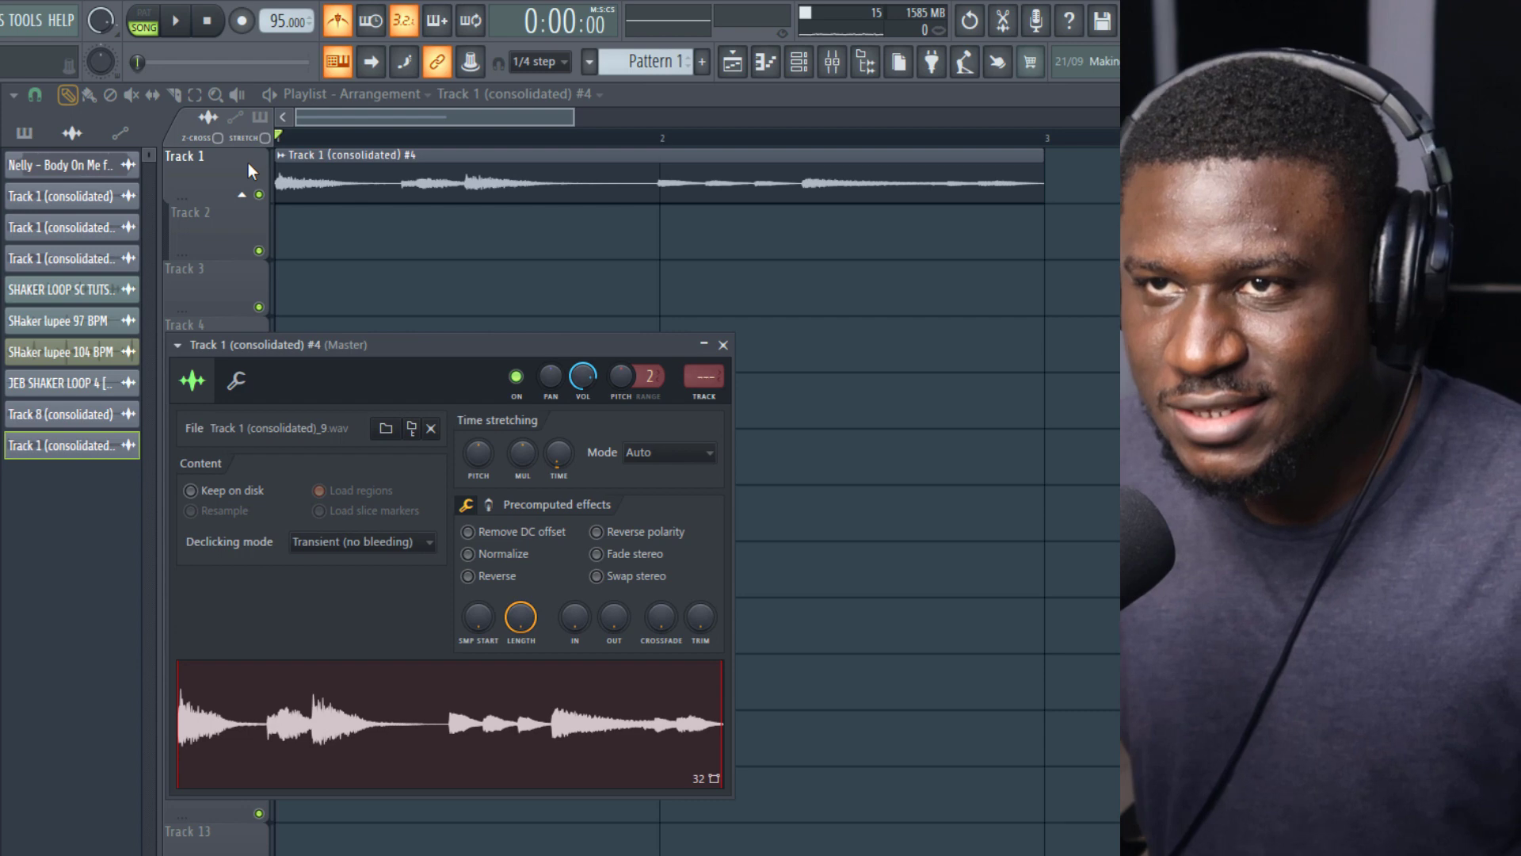
pyautogui.rightClick(249, 163)
pyautogui.moveTo(361, 458)
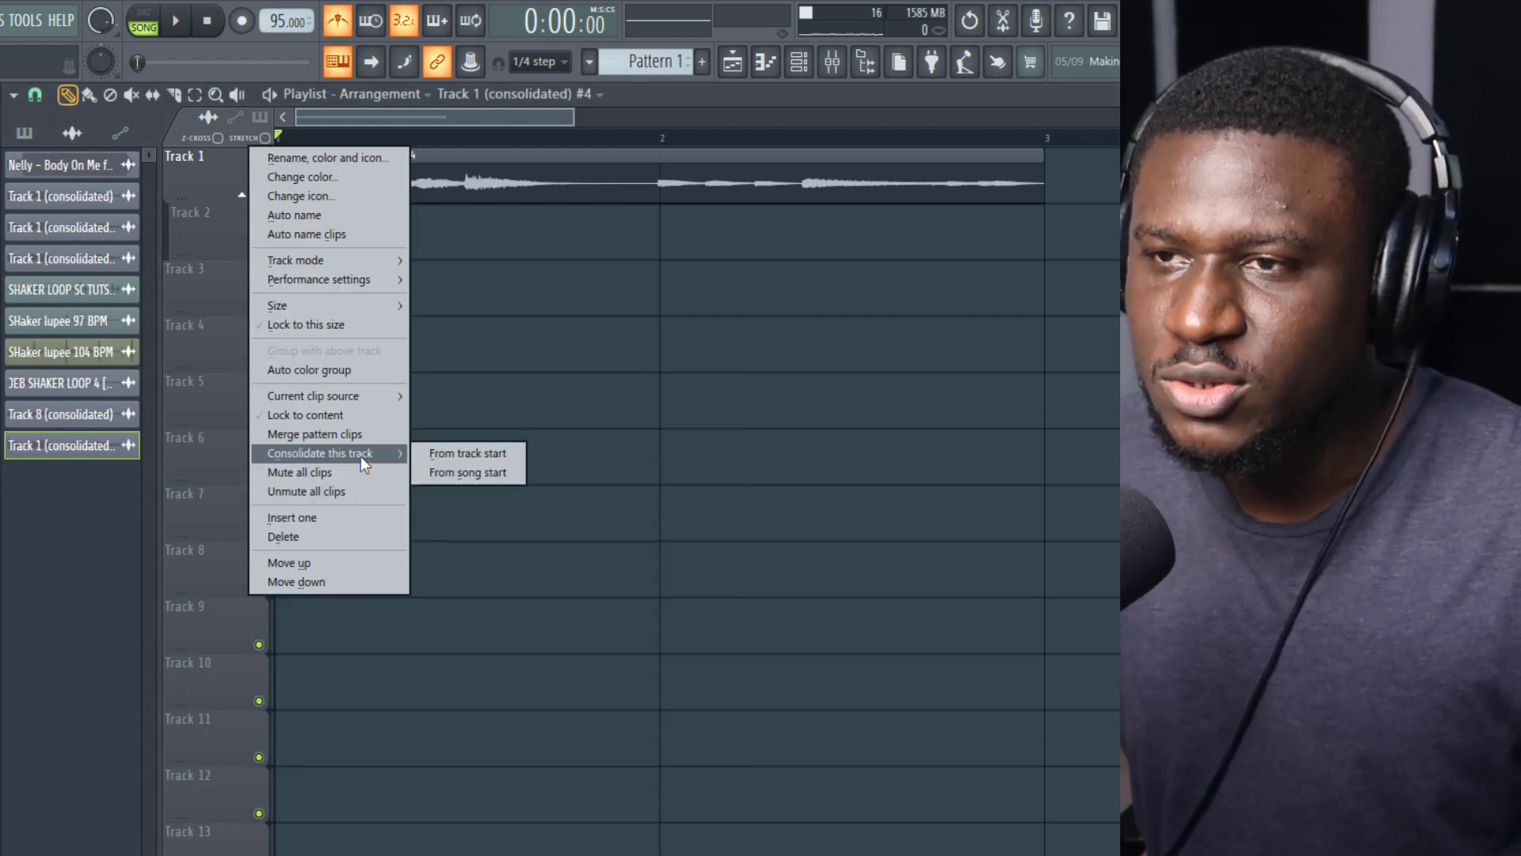
pyautogui.click(450, 454)
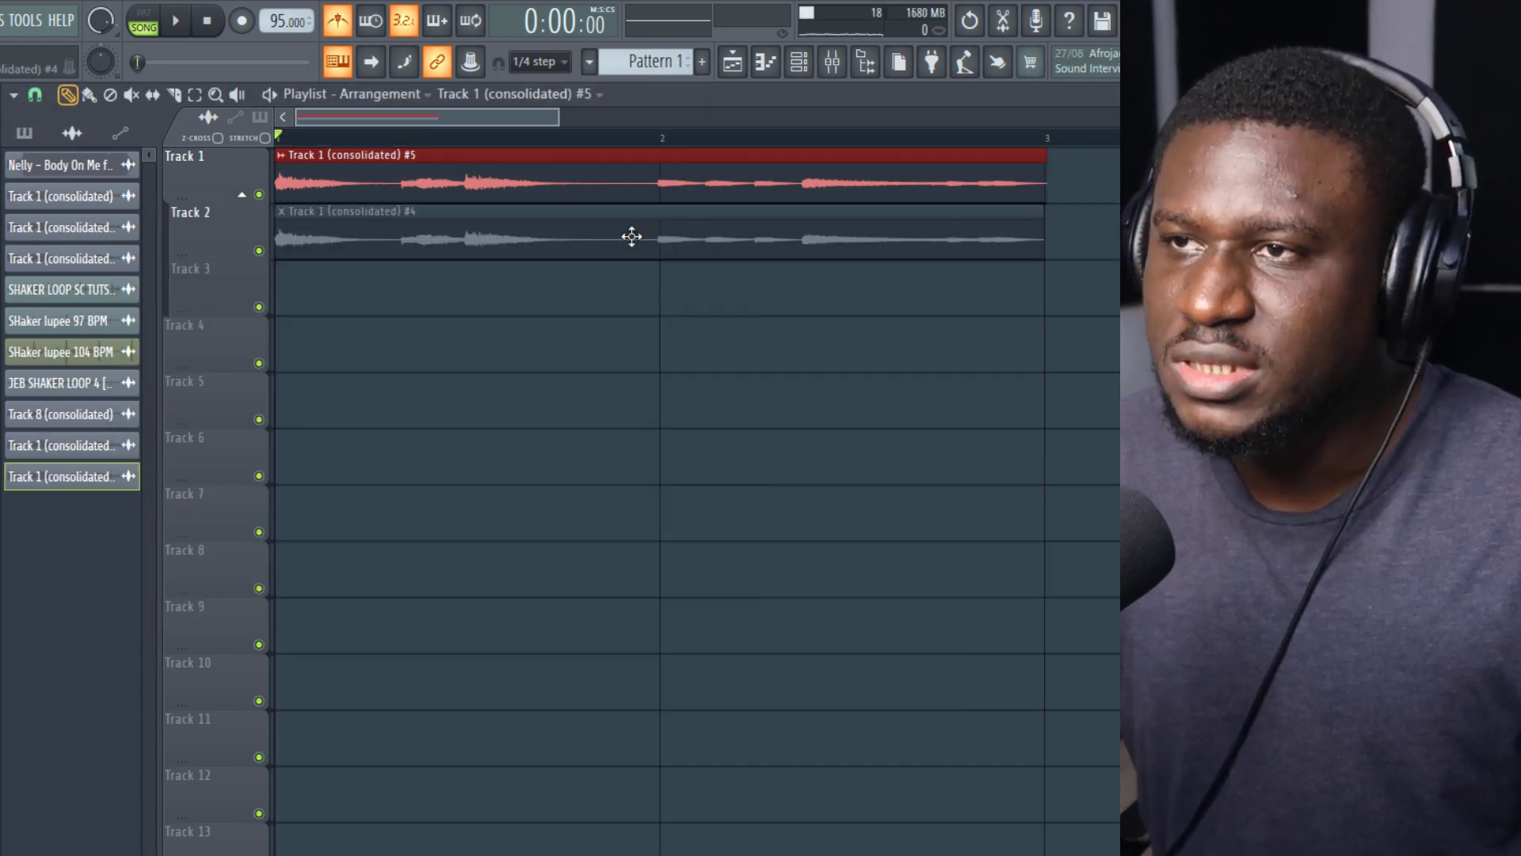
# Review the time-stretching settings of the muted source clip on Track 2 and delete that clip.
pyautogui.doubleClick(632, 236)
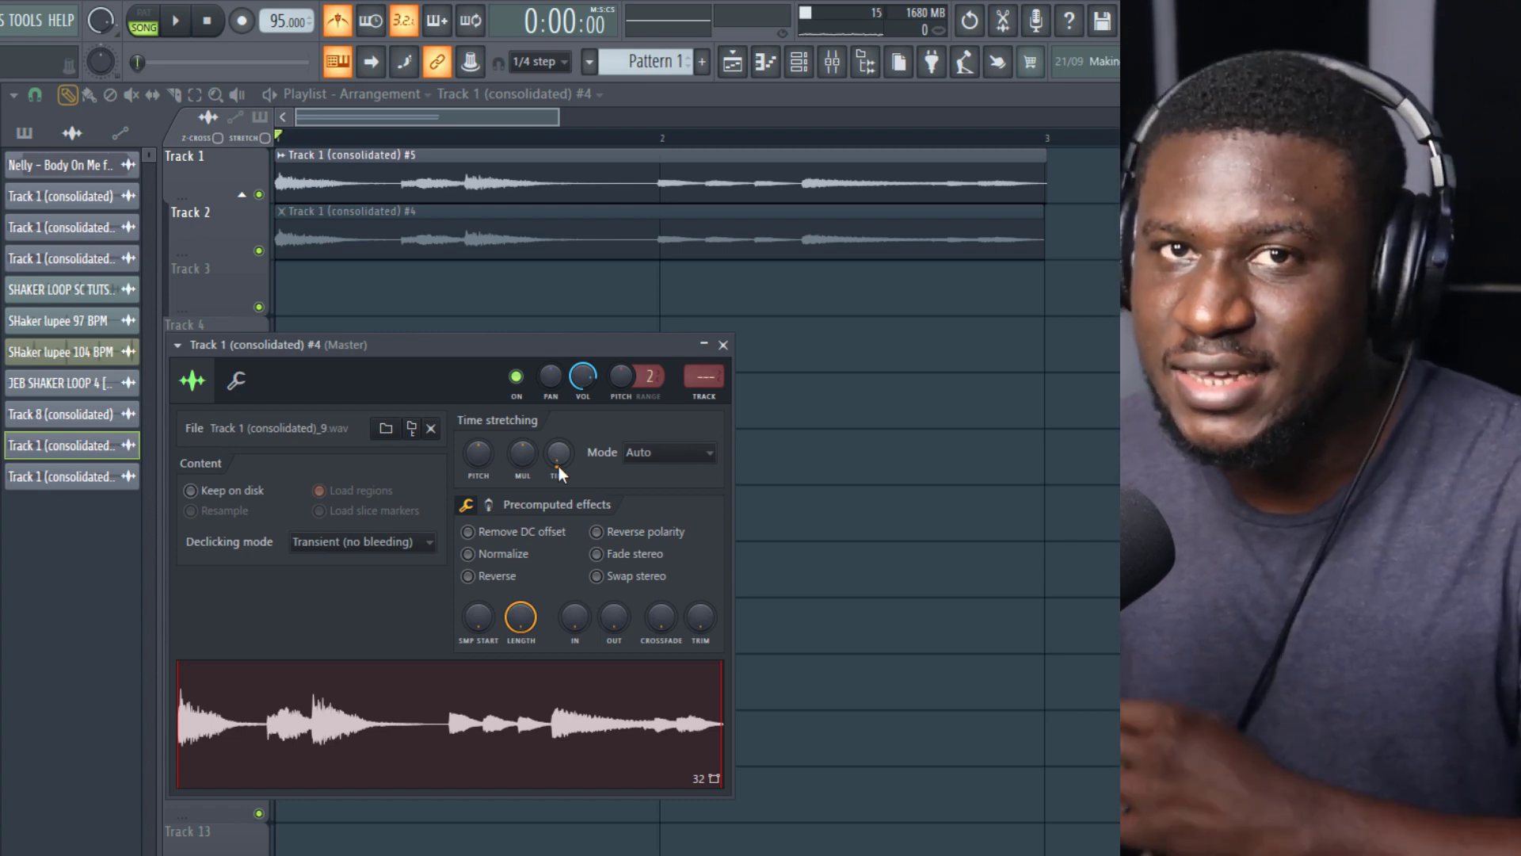
pyautogui.click(723, 344)
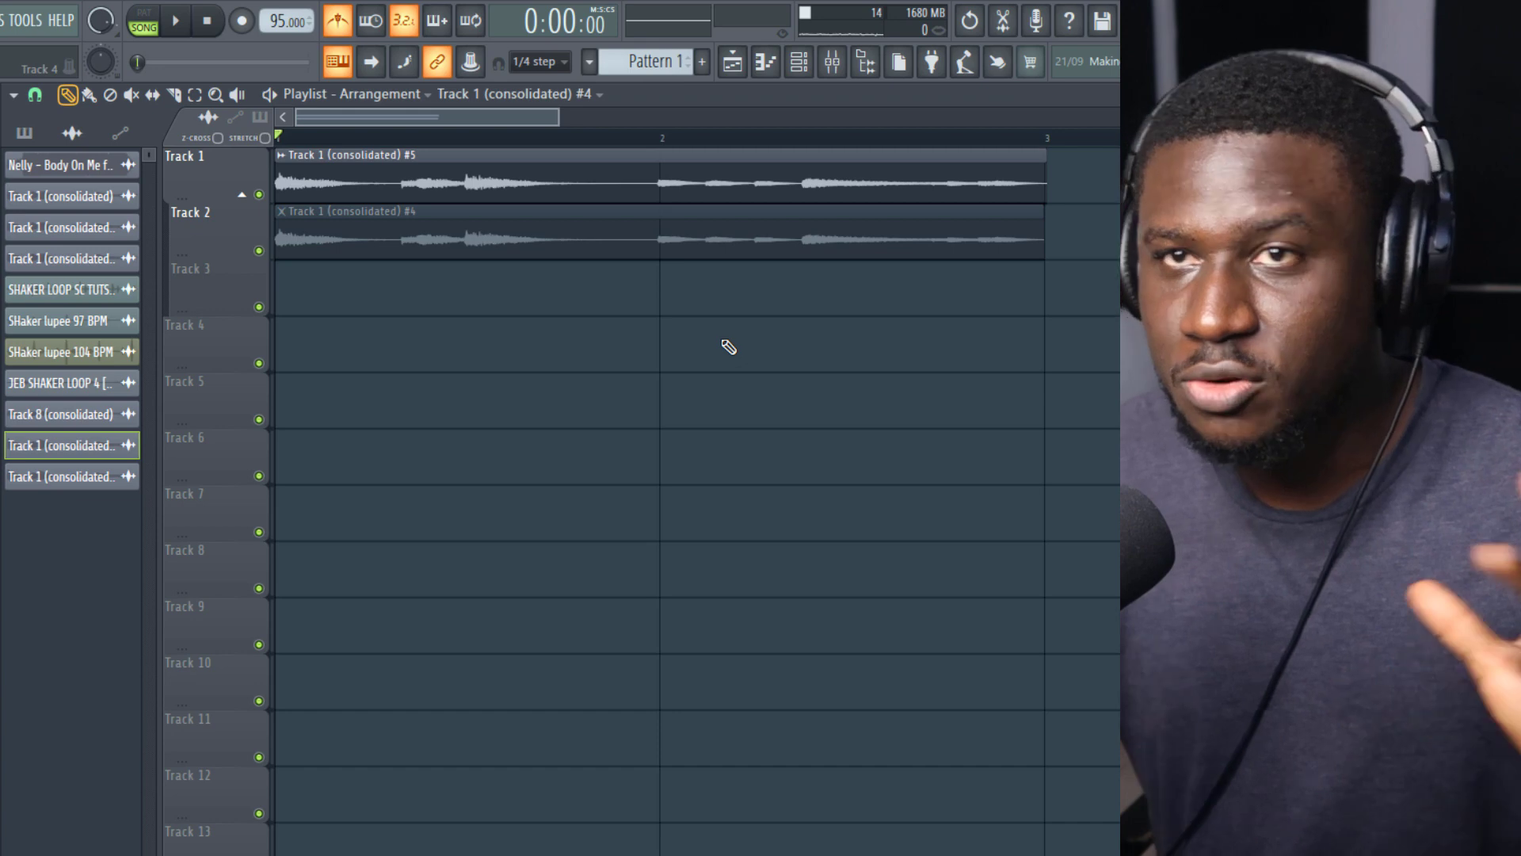
pyautogui.rightClick(576, 228)
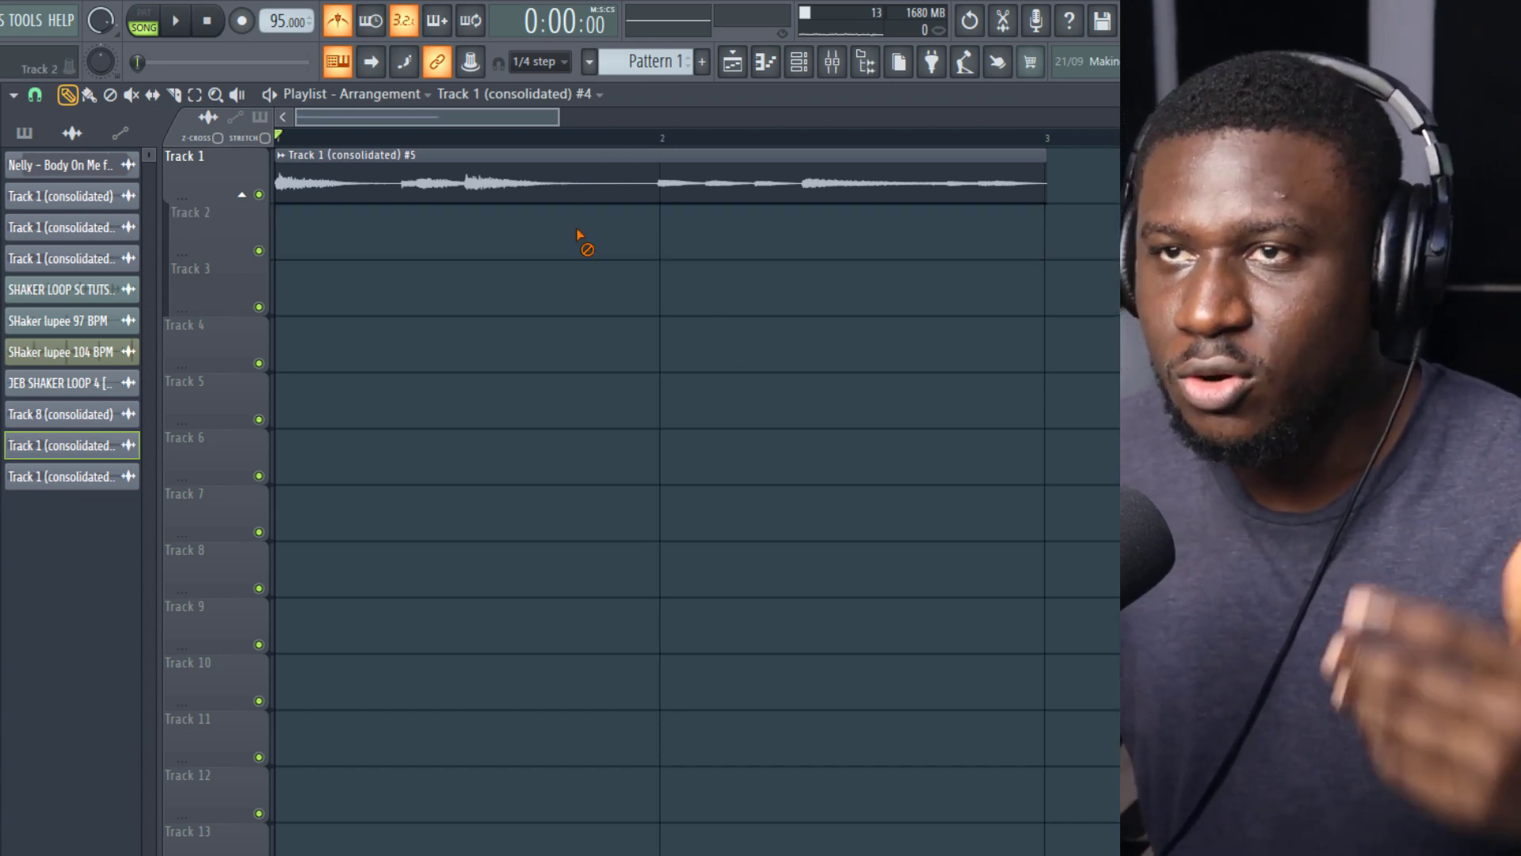
# Open the newly consolidated Track 1 clip's sample in a new Slicex channel.
pyautogui.doubleClick(573, 189)
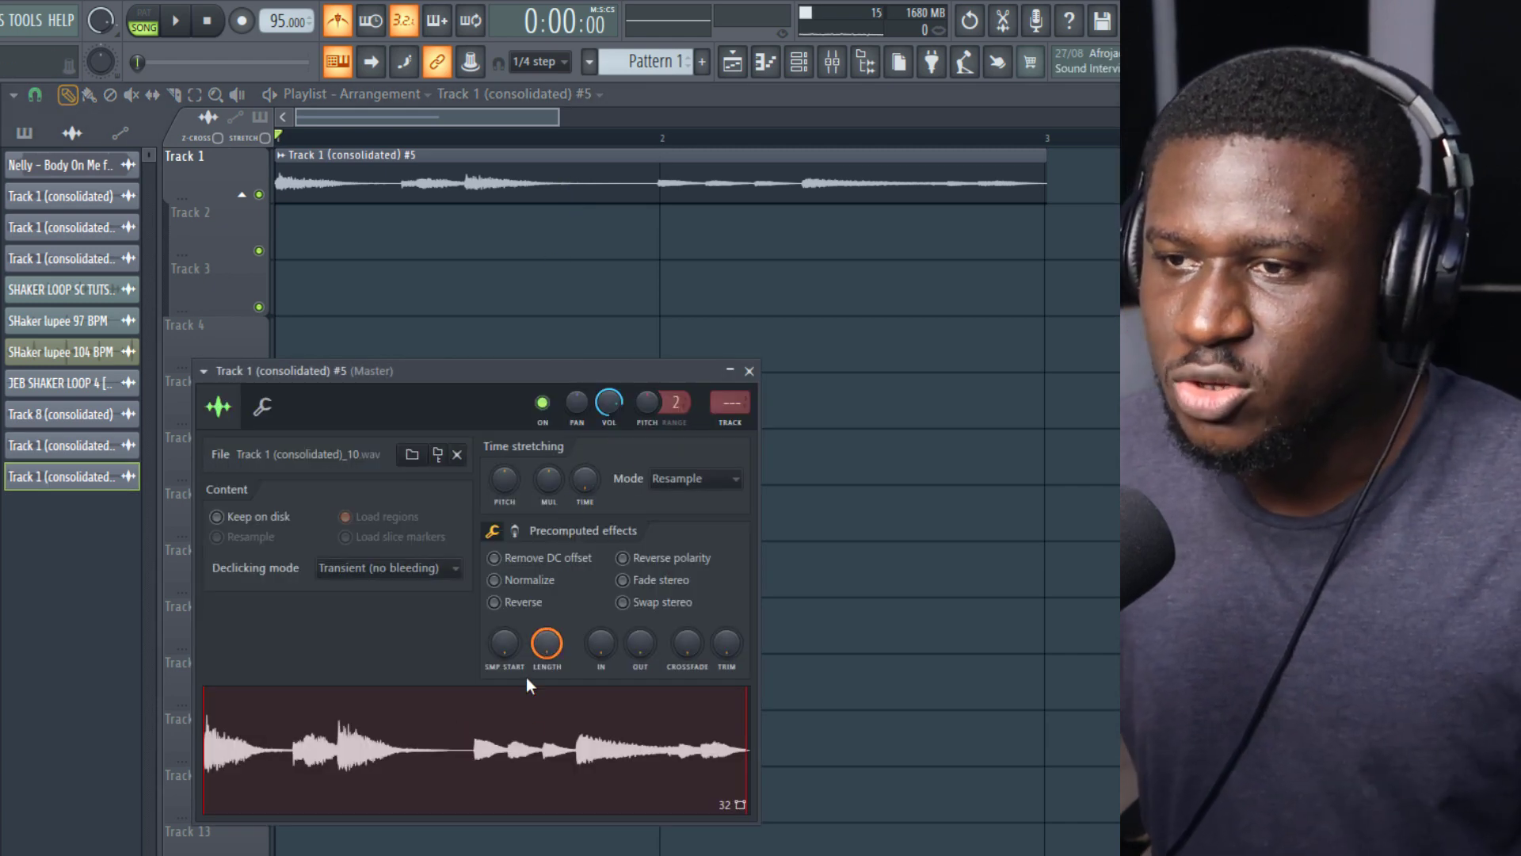
pyautogui.press('space')
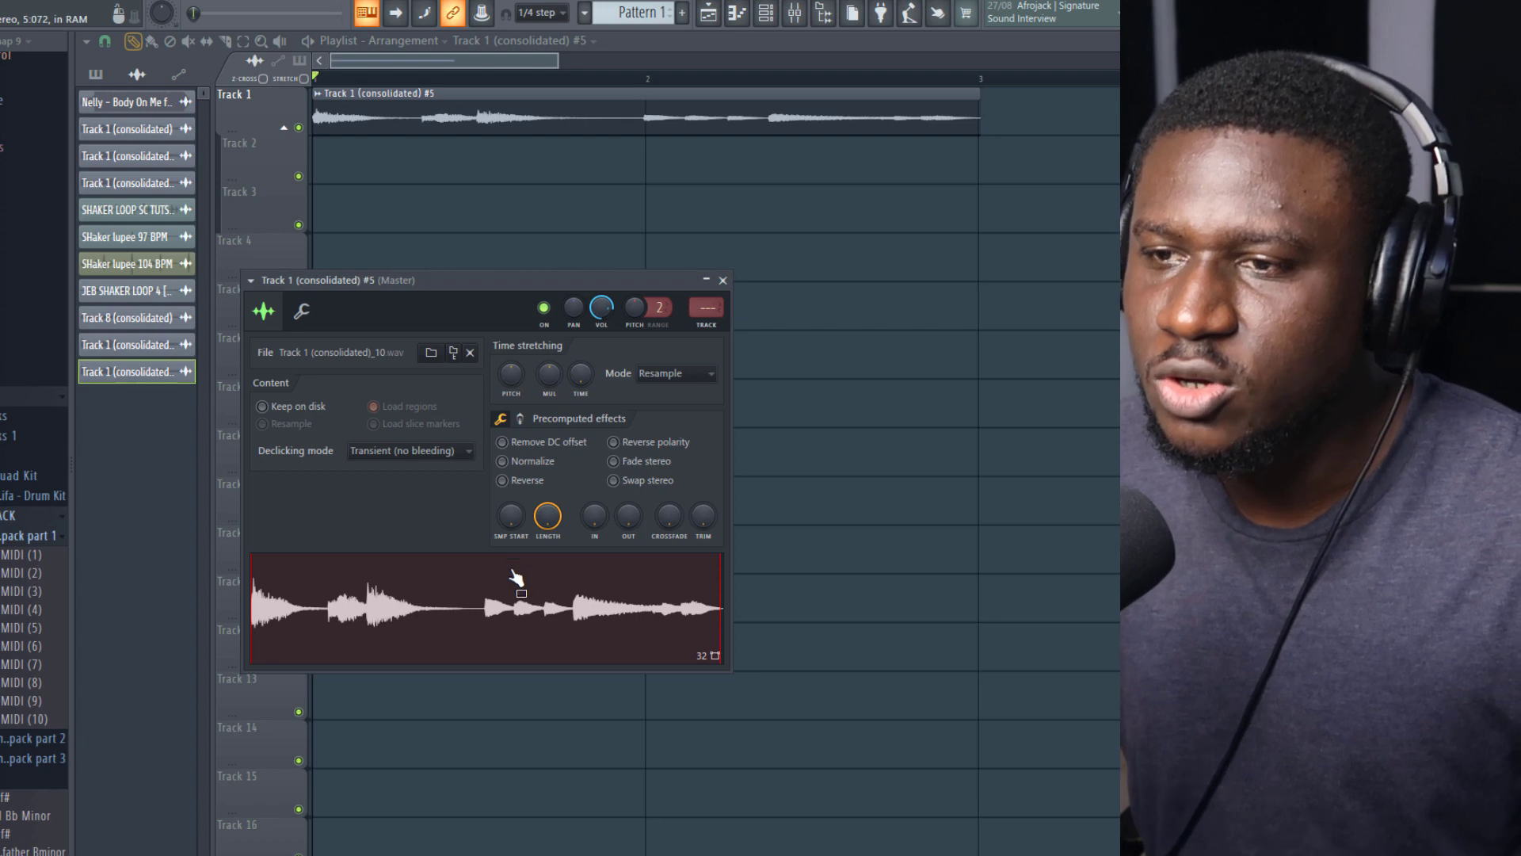
pyautogui.rightClick(517, 590)
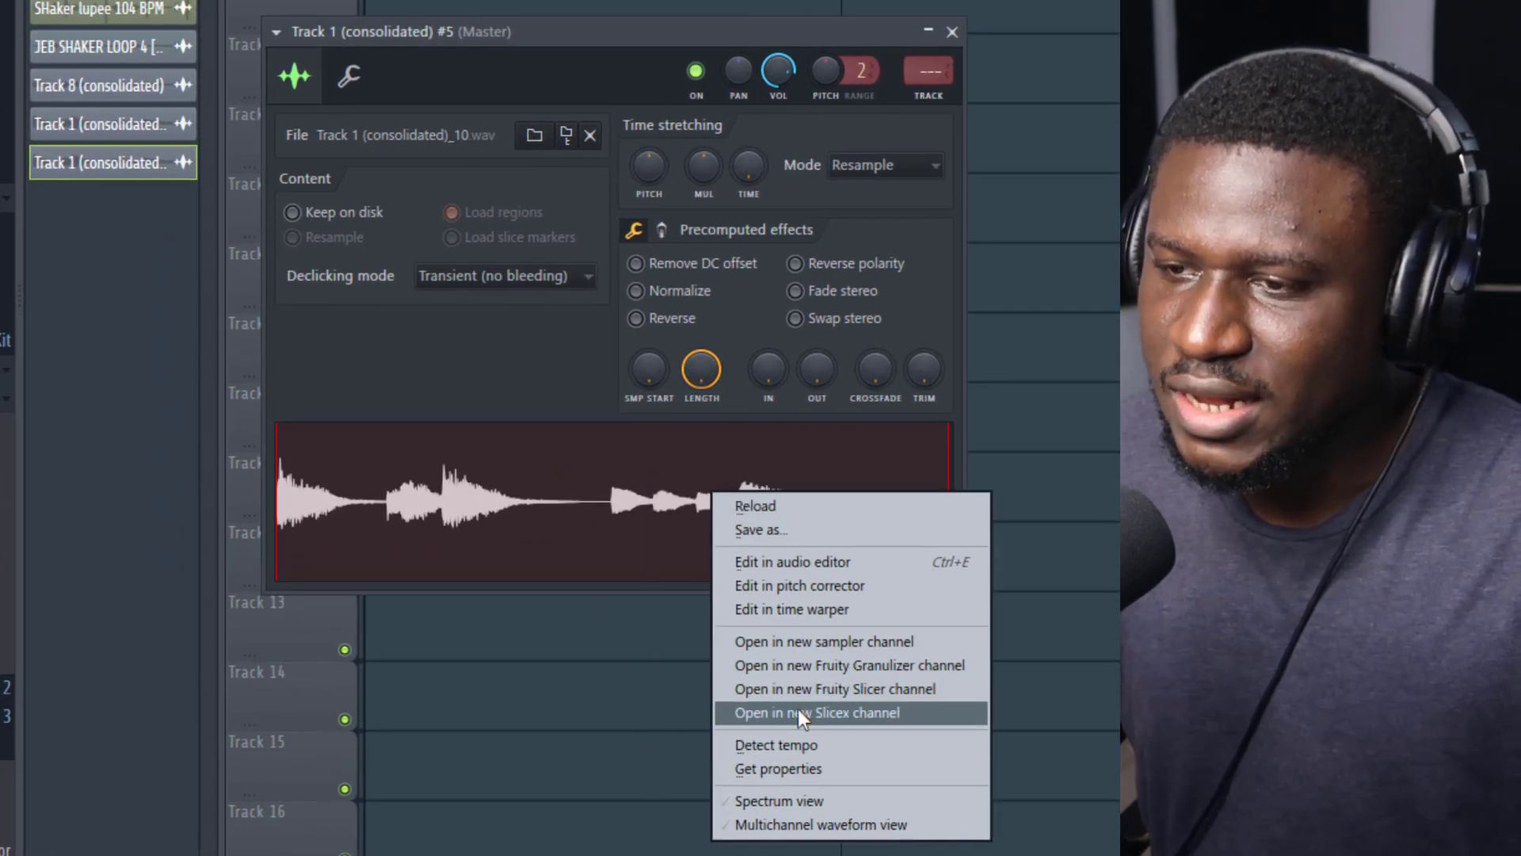
pyautogui.click(797, 711)
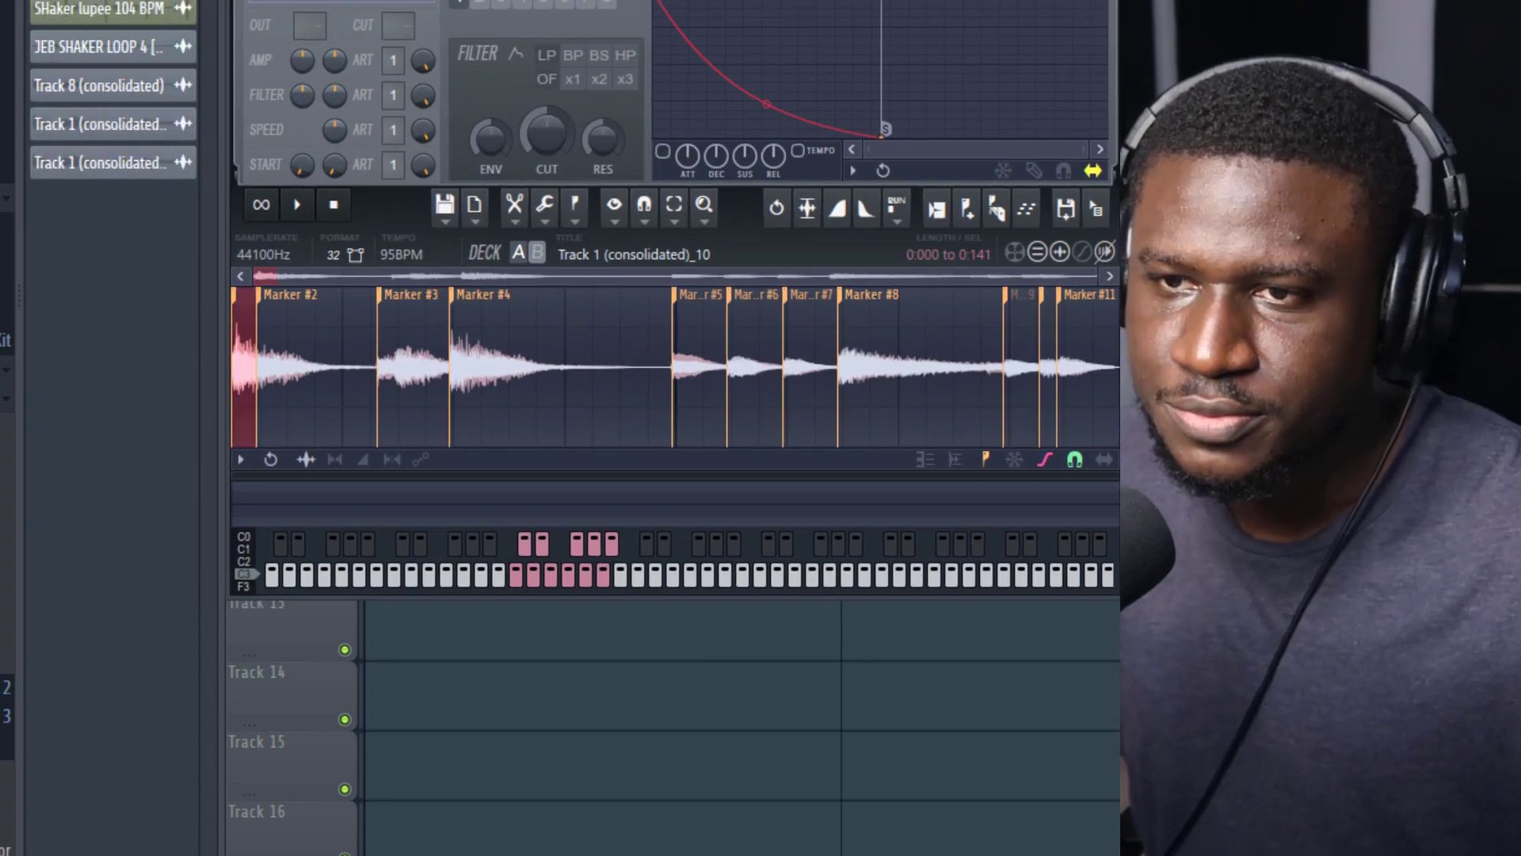
# Delete Marker #2 just after the sample's start in Slicex and audition the first three slices.
pyautogui.rightClick(264, 290)
pyautogui.click(282, 317)
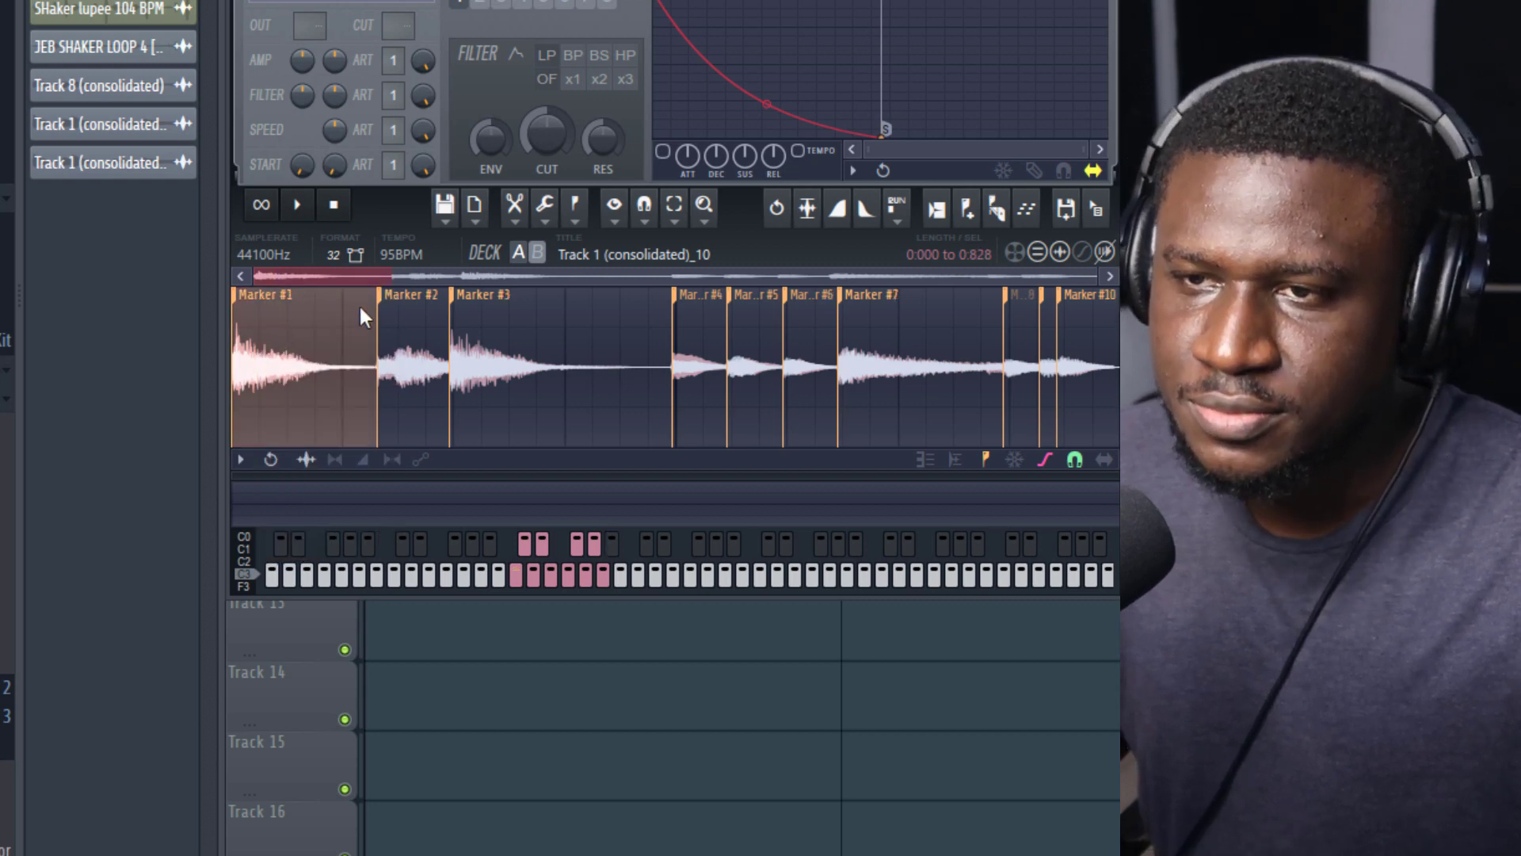
pyautogui.click(382, 308)
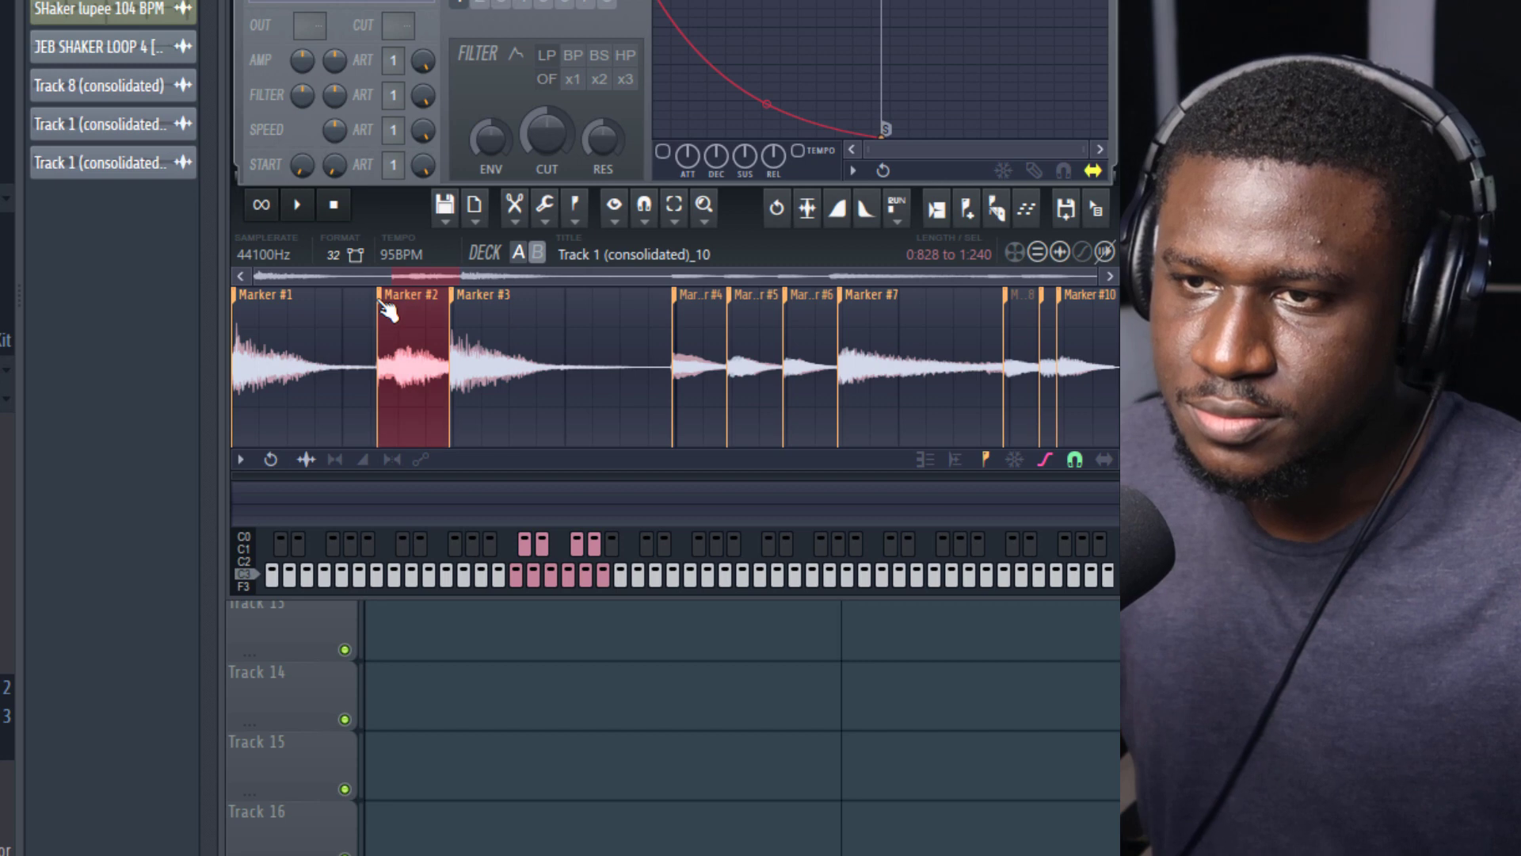
pyautogui.press('Right')
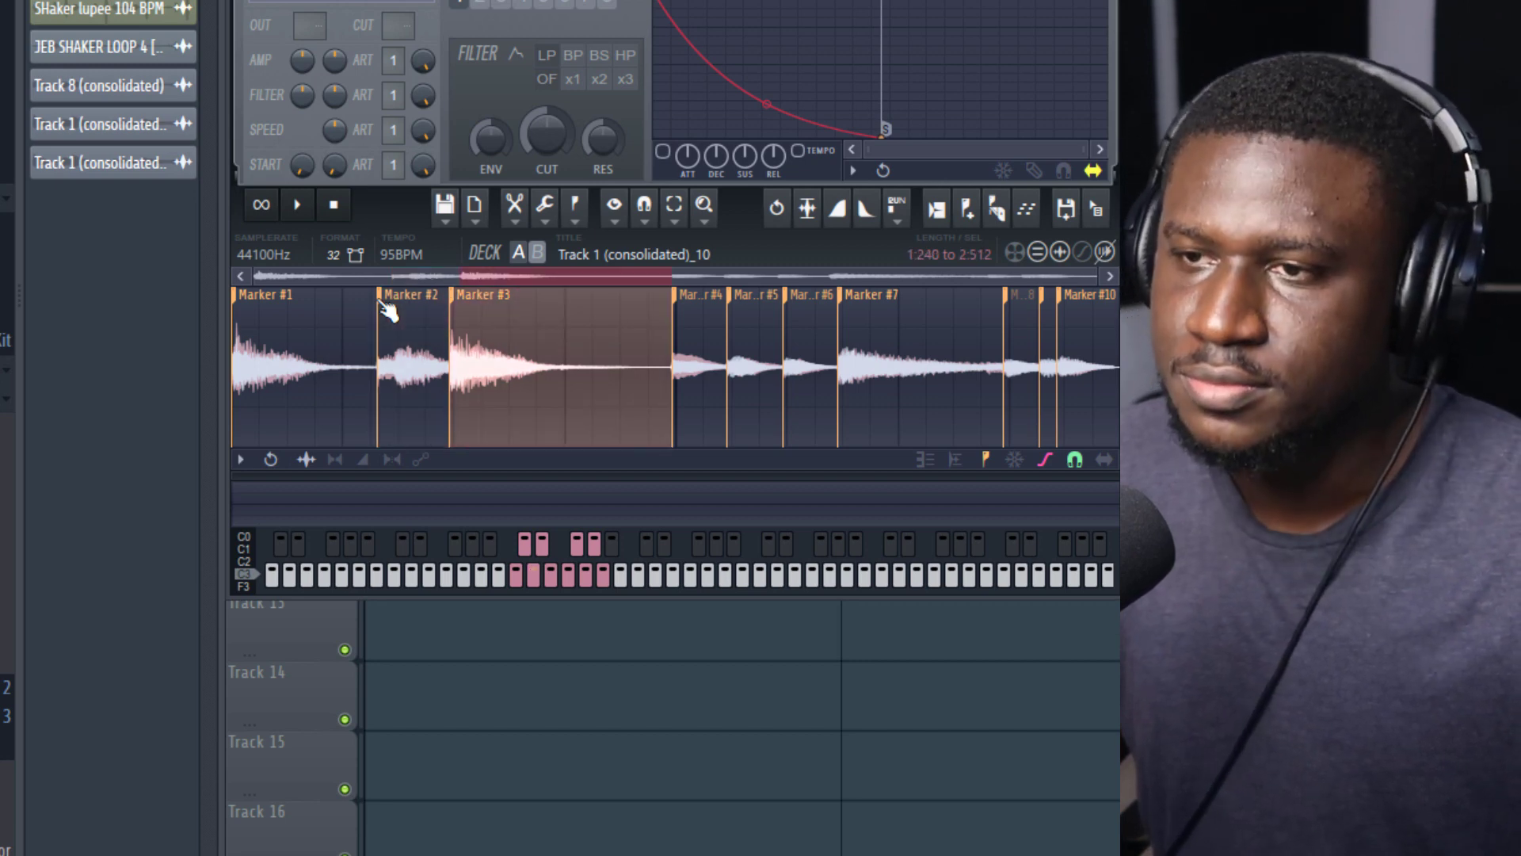
pyautogui.press('Left')
pyautogui.press('Left')
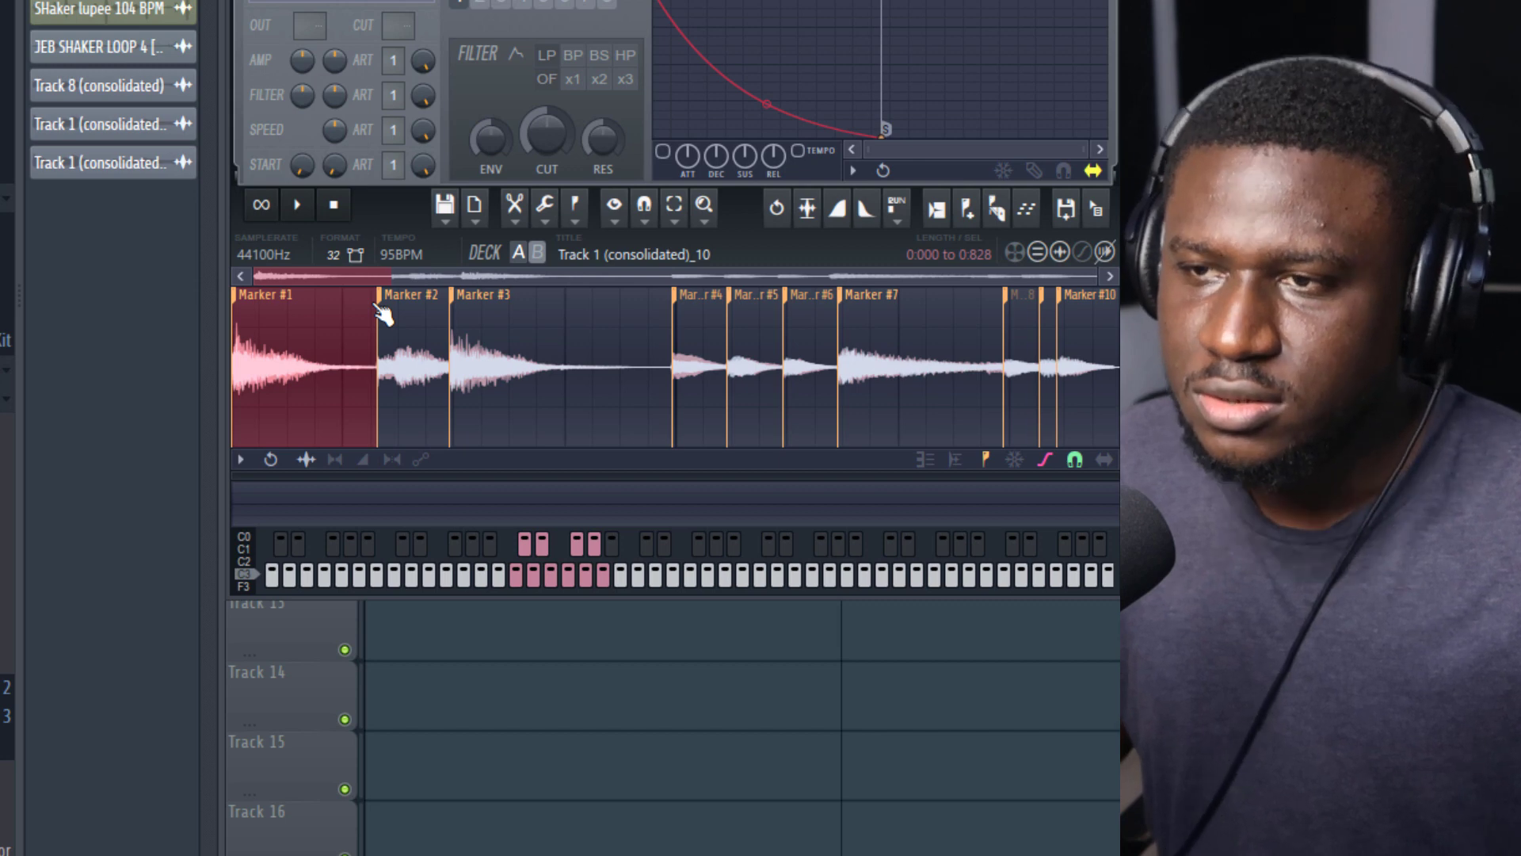
# Delete all slice markers after Marker #4 in Slicex, leaving one slice from Marker #4 to the sample's end.
pyautogui.rightClick(733, 295)
pyautogui.click(753, 306)
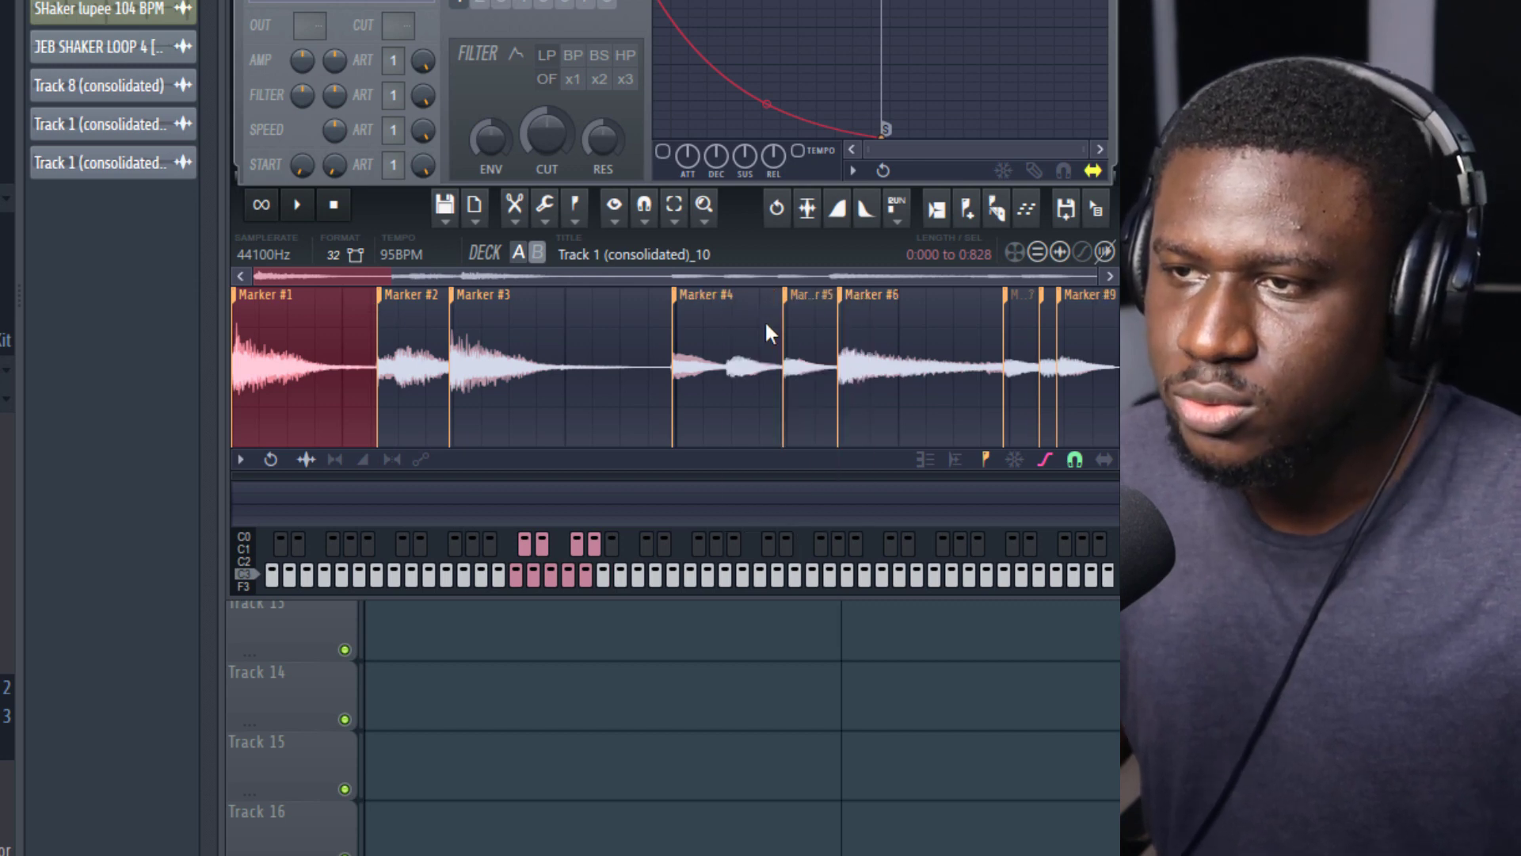
pyautogui.rightClick(791, 298)
pyautogui.click(815, 313)
pyautogui.rightClick(839, 296)
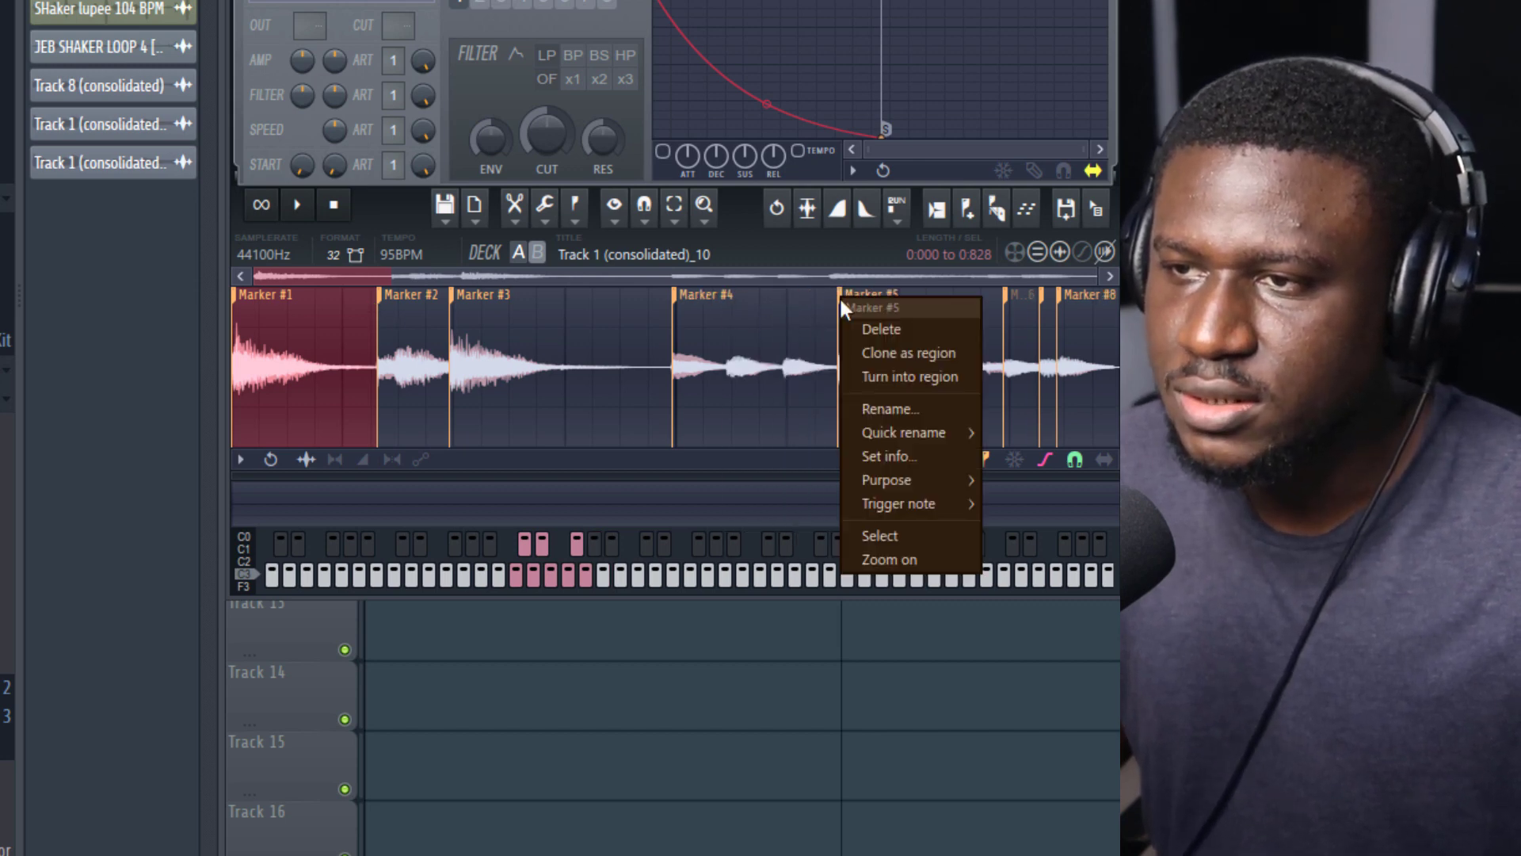
pyautogui.rightClick(1009, 298)
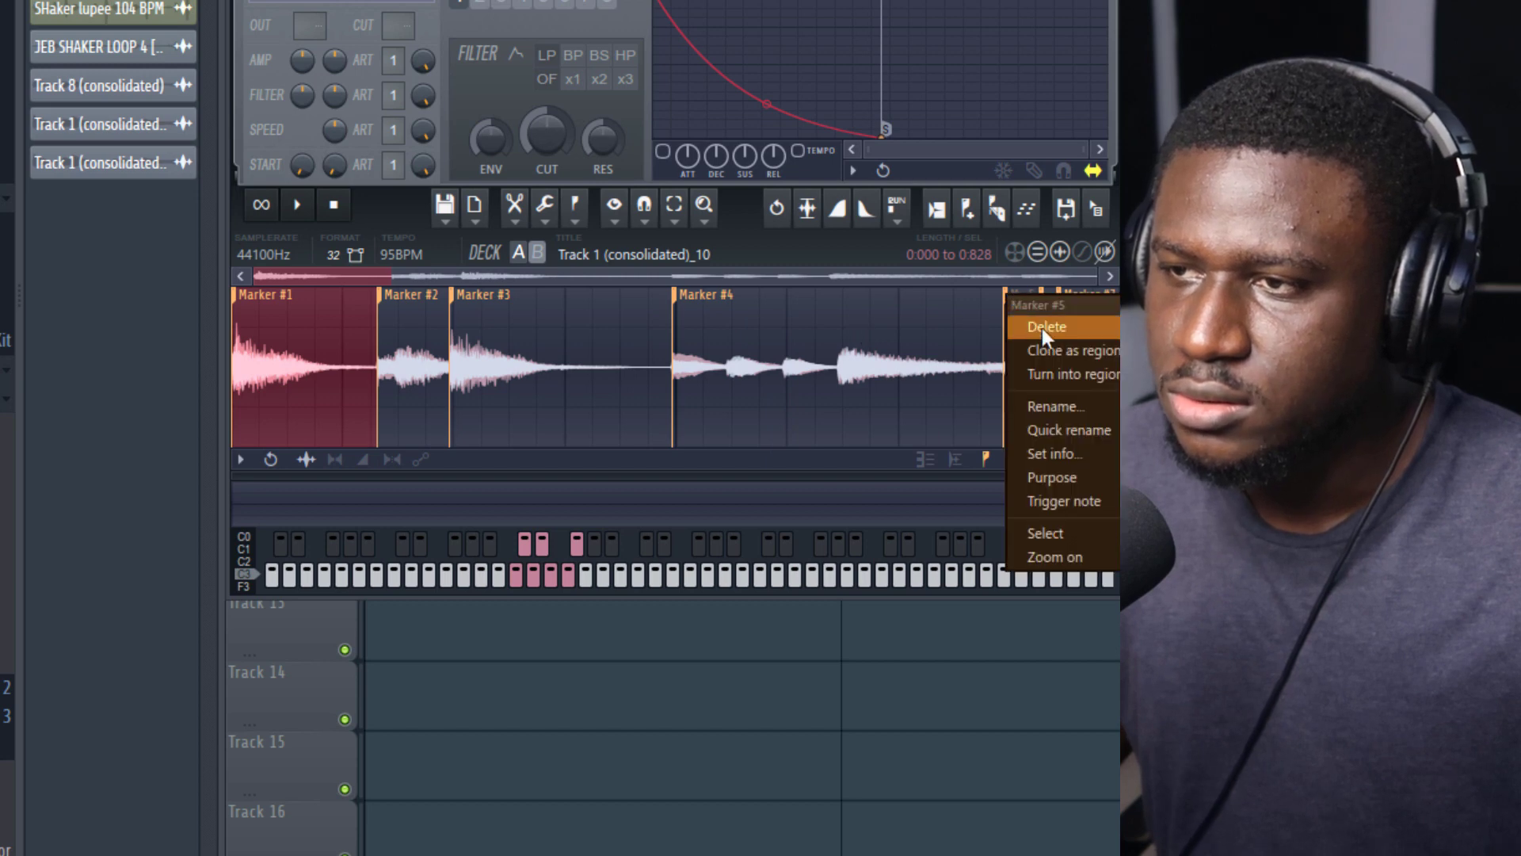
pyautogui.click(1038, 313)
pyautogui.rightClick(1044, 296)
pyautogui.click(1061, 321)
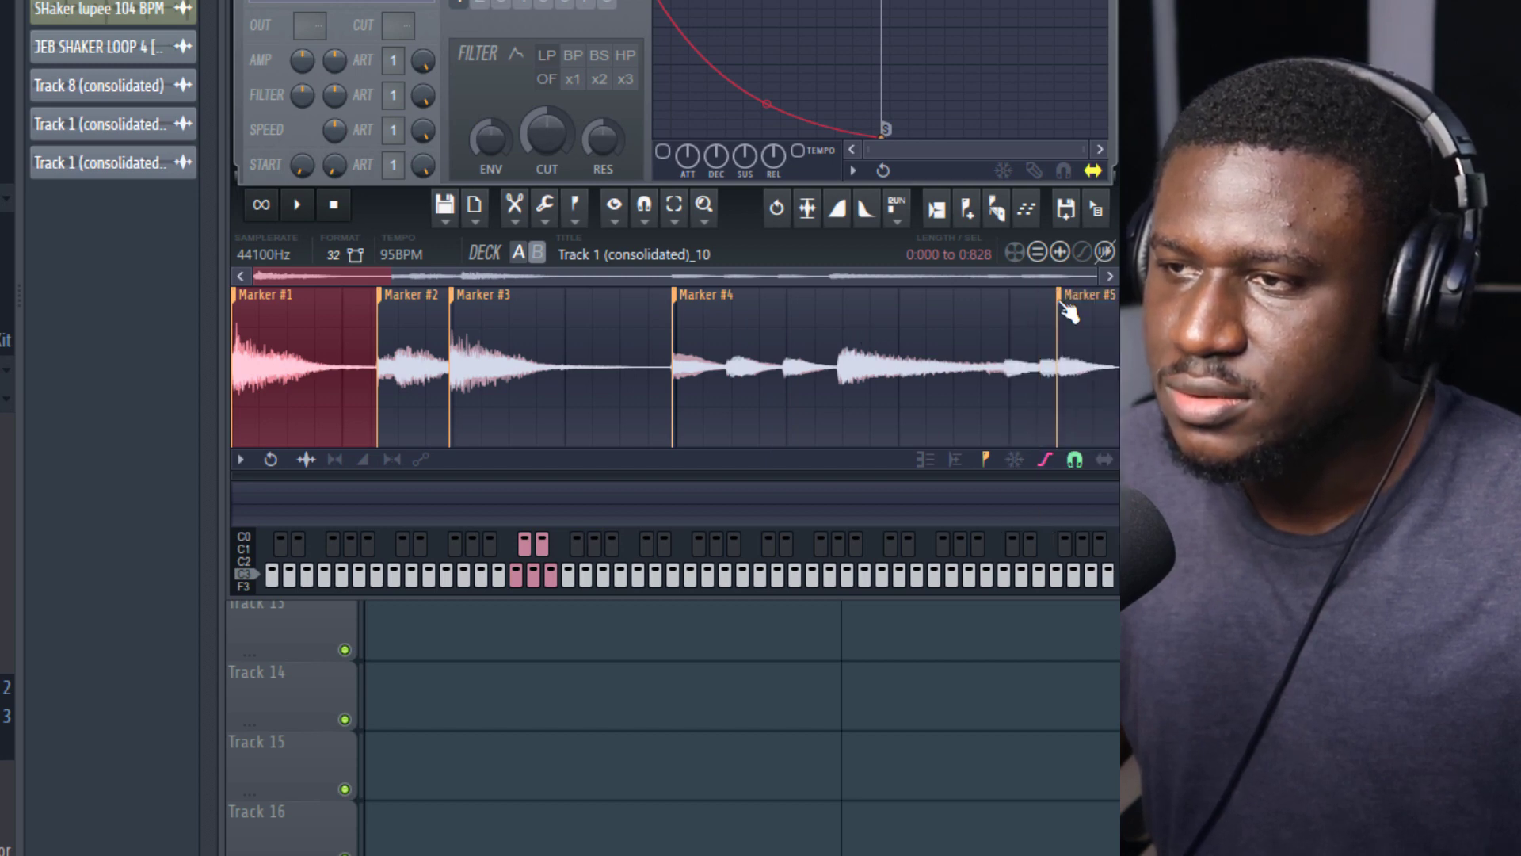
pyautogui.rightClick(1059, 298)
pyautogui.click(1070, 320)
# Audition the slices from Marker #1 to Marker #4 one after another in Slicex.
pyautogui.press('Right')
pyautogui.press('Right')
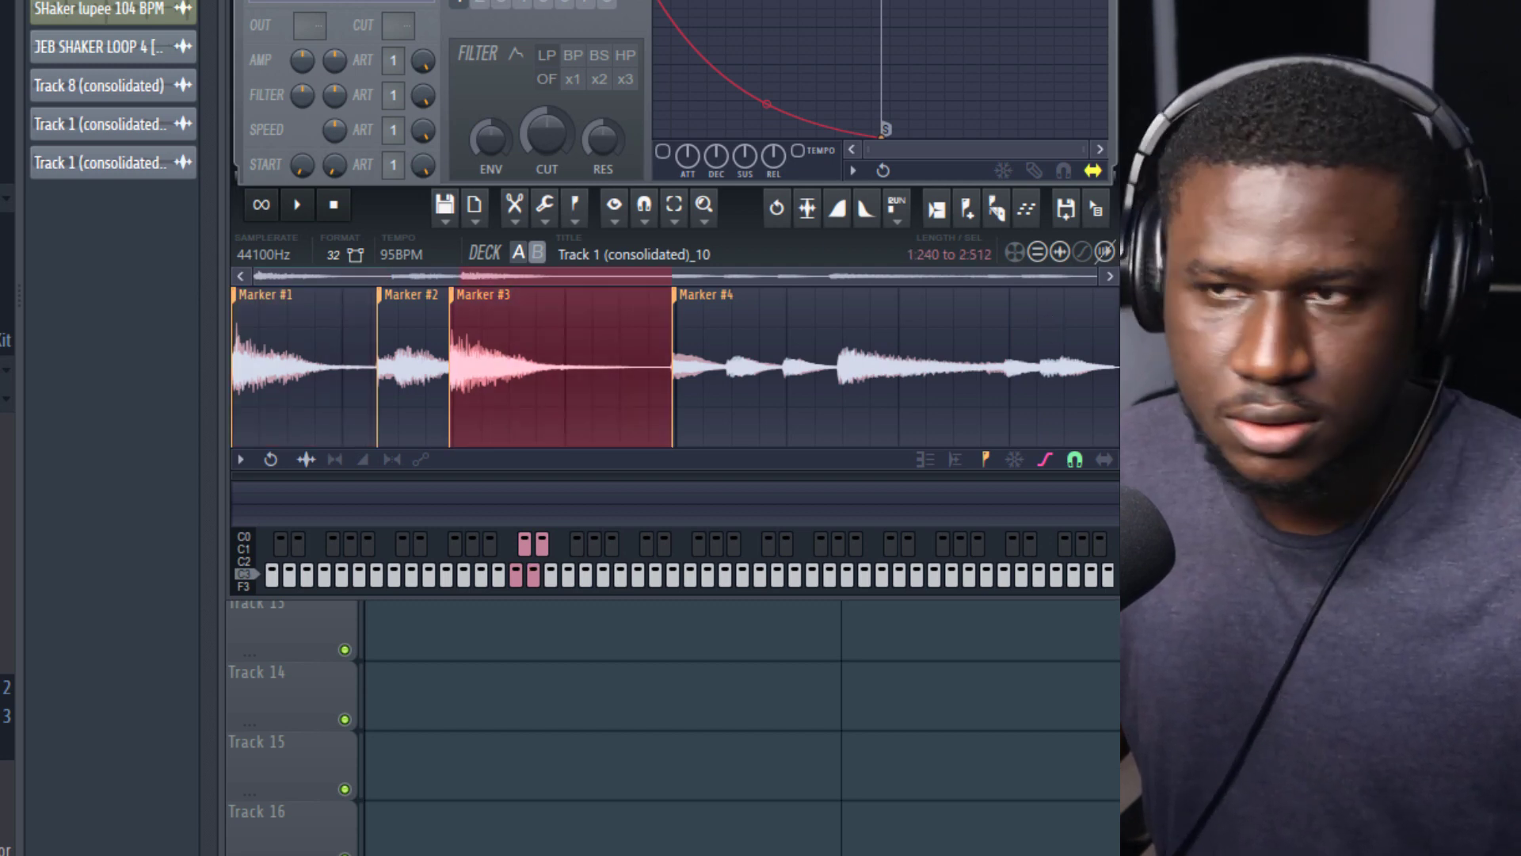
pyautogui.press('Right')
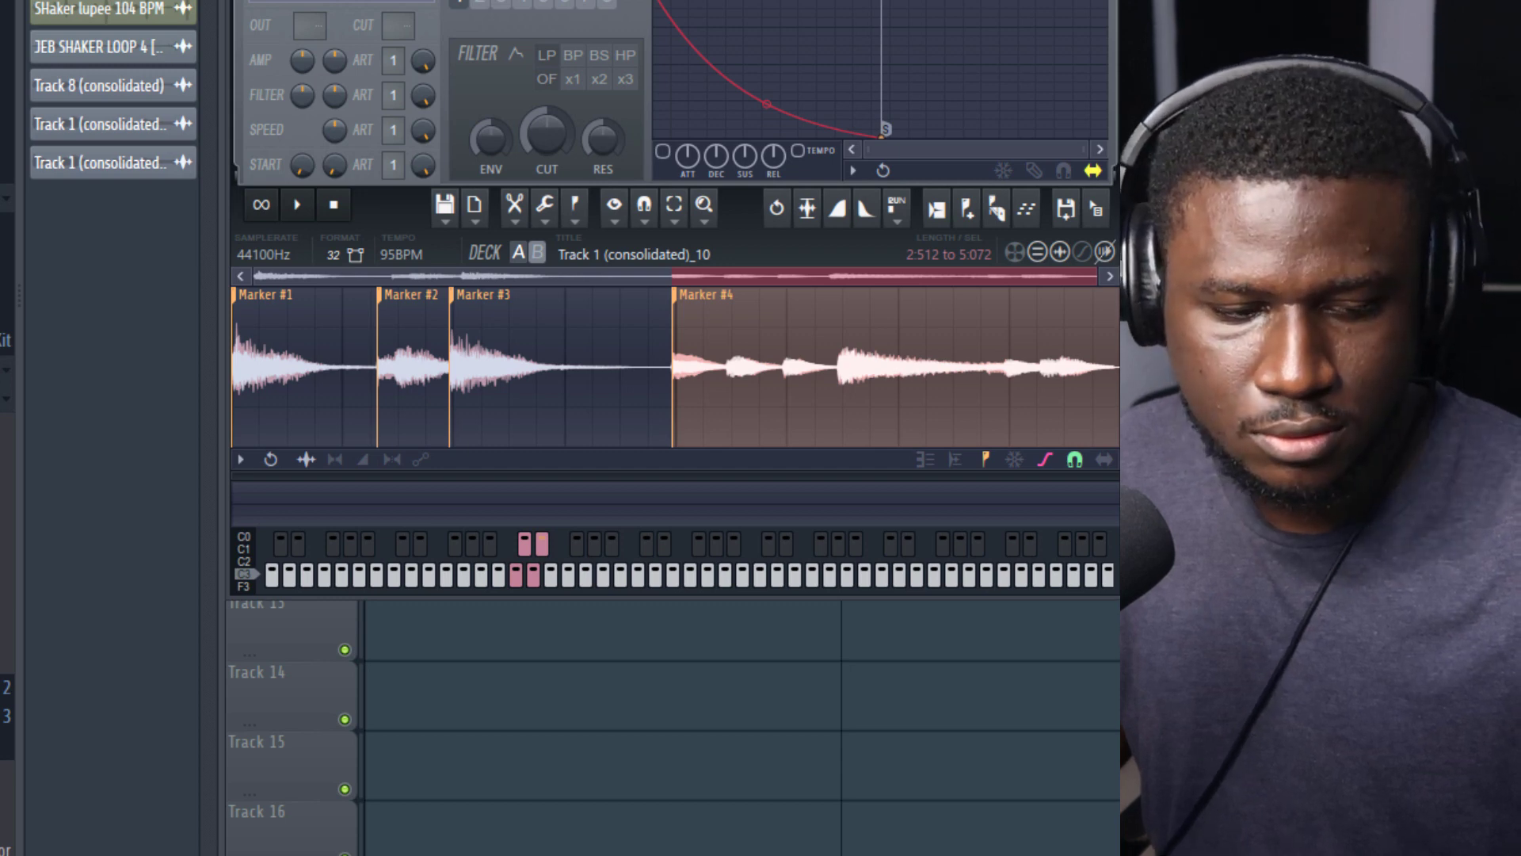
pyautogui.press('Right')
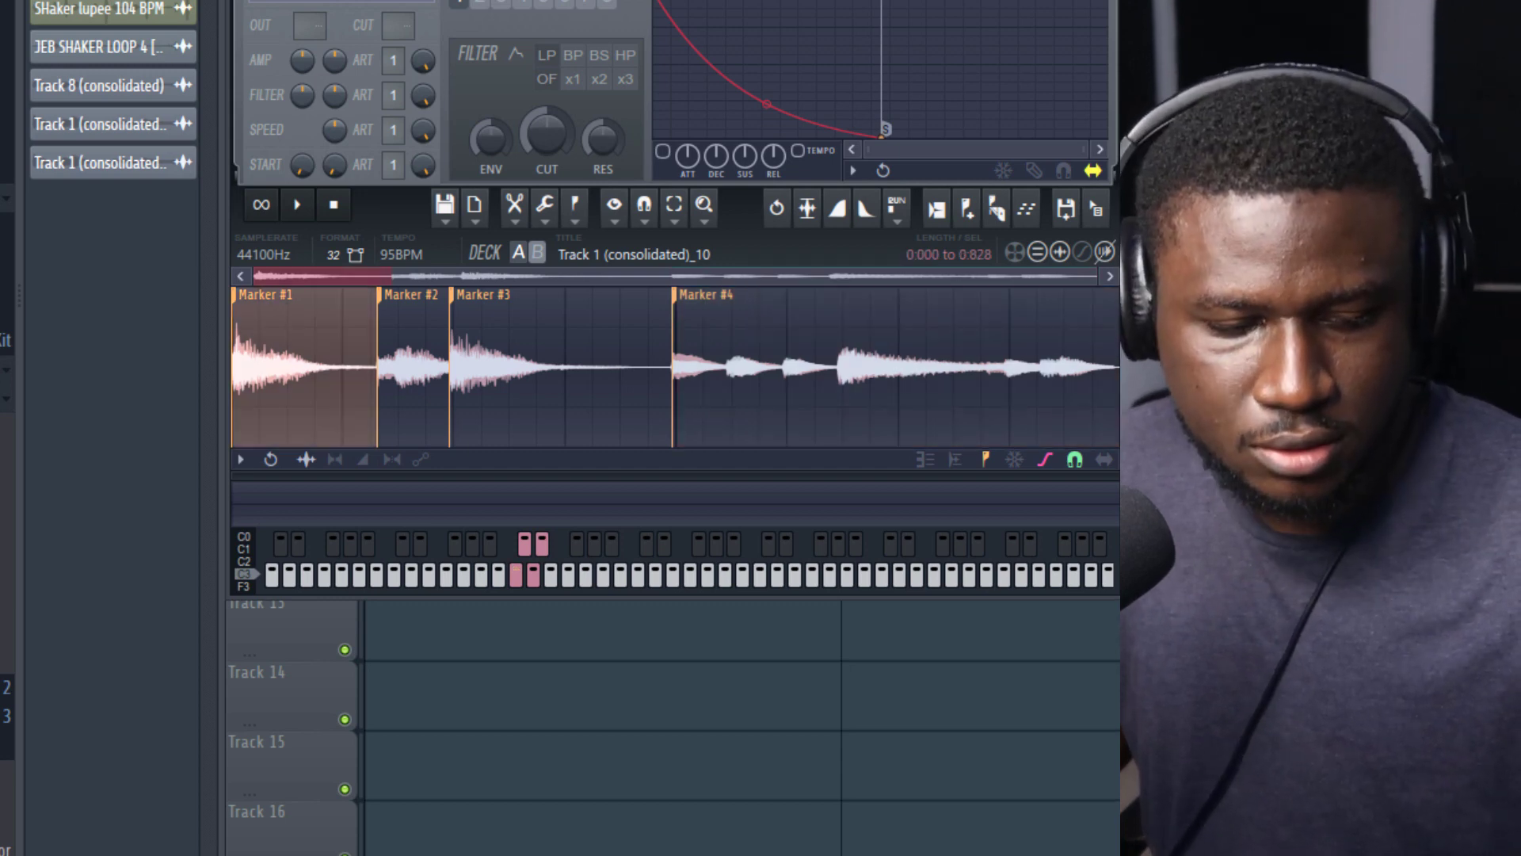
pyautogui.press('Right')
pyautogui.press('Right')
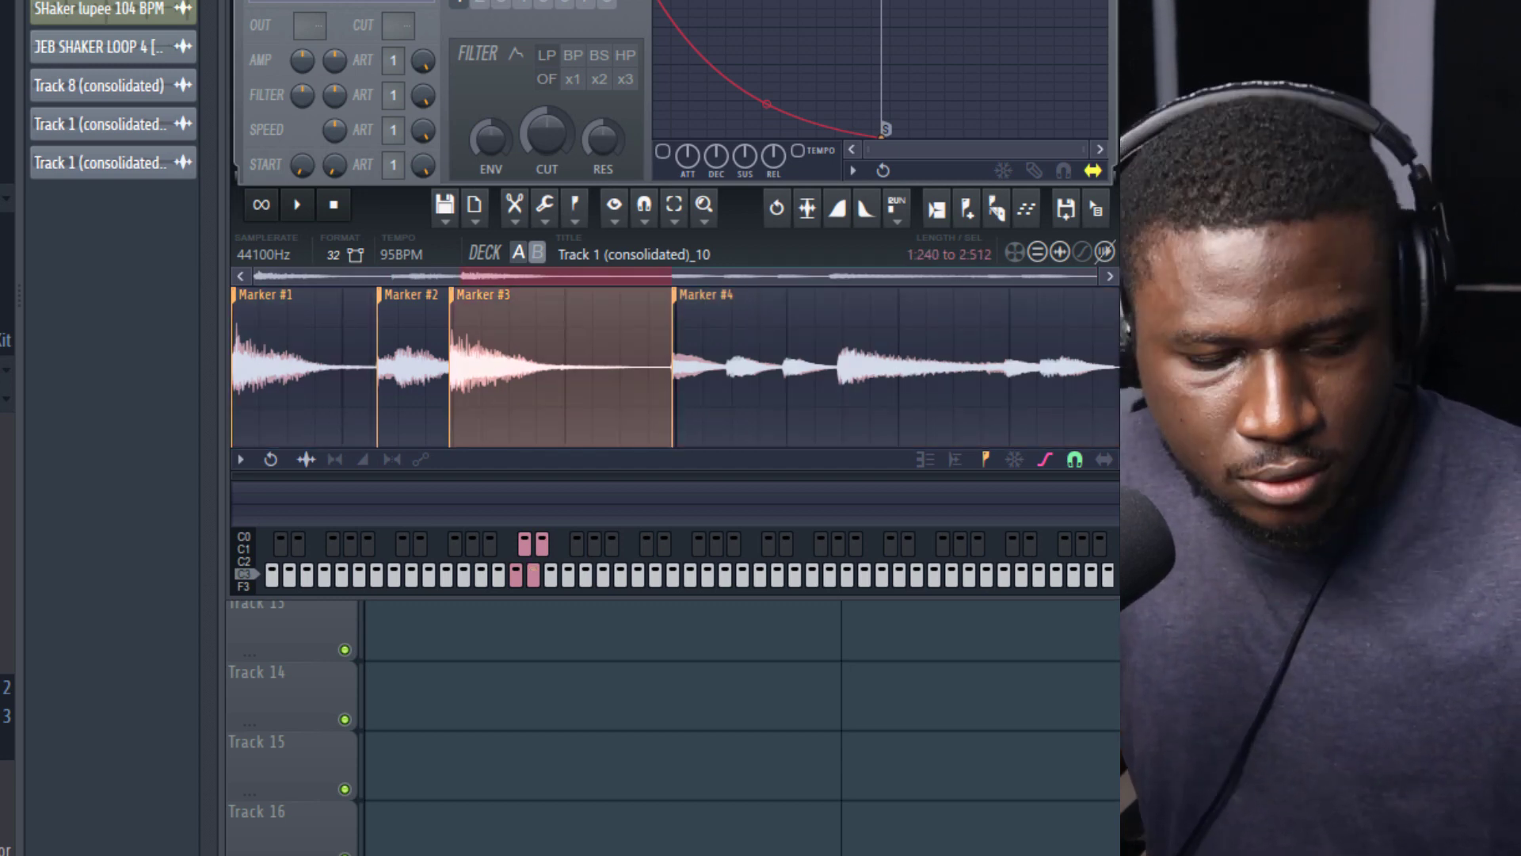
pyautogui.press('Right')
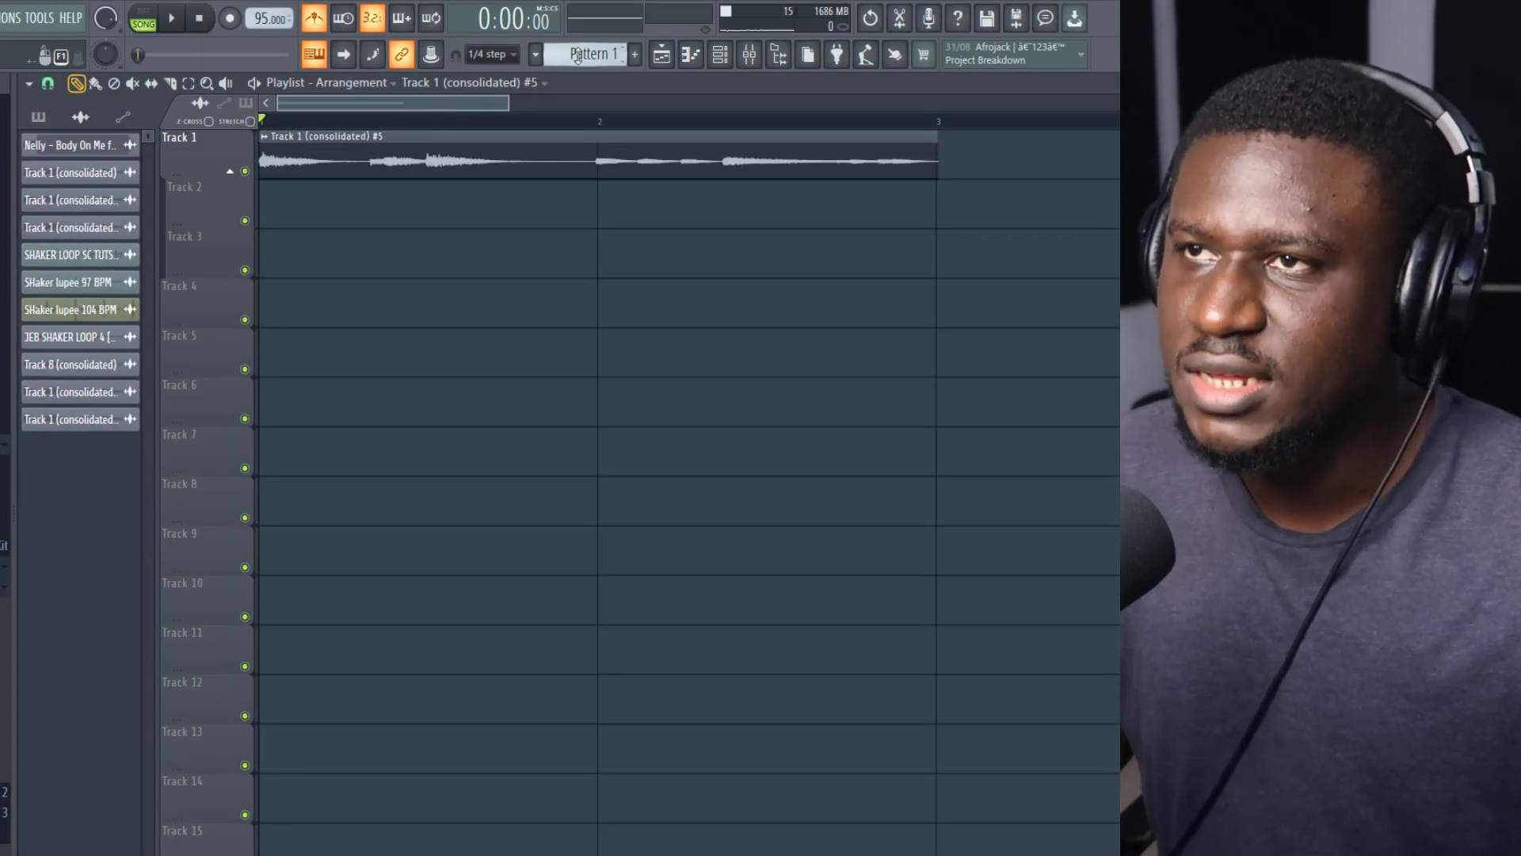
# Create an empty Pattern 3 and place its clip at the start of Track 2 in the Playlist.
pyautogui.click(578, 56)
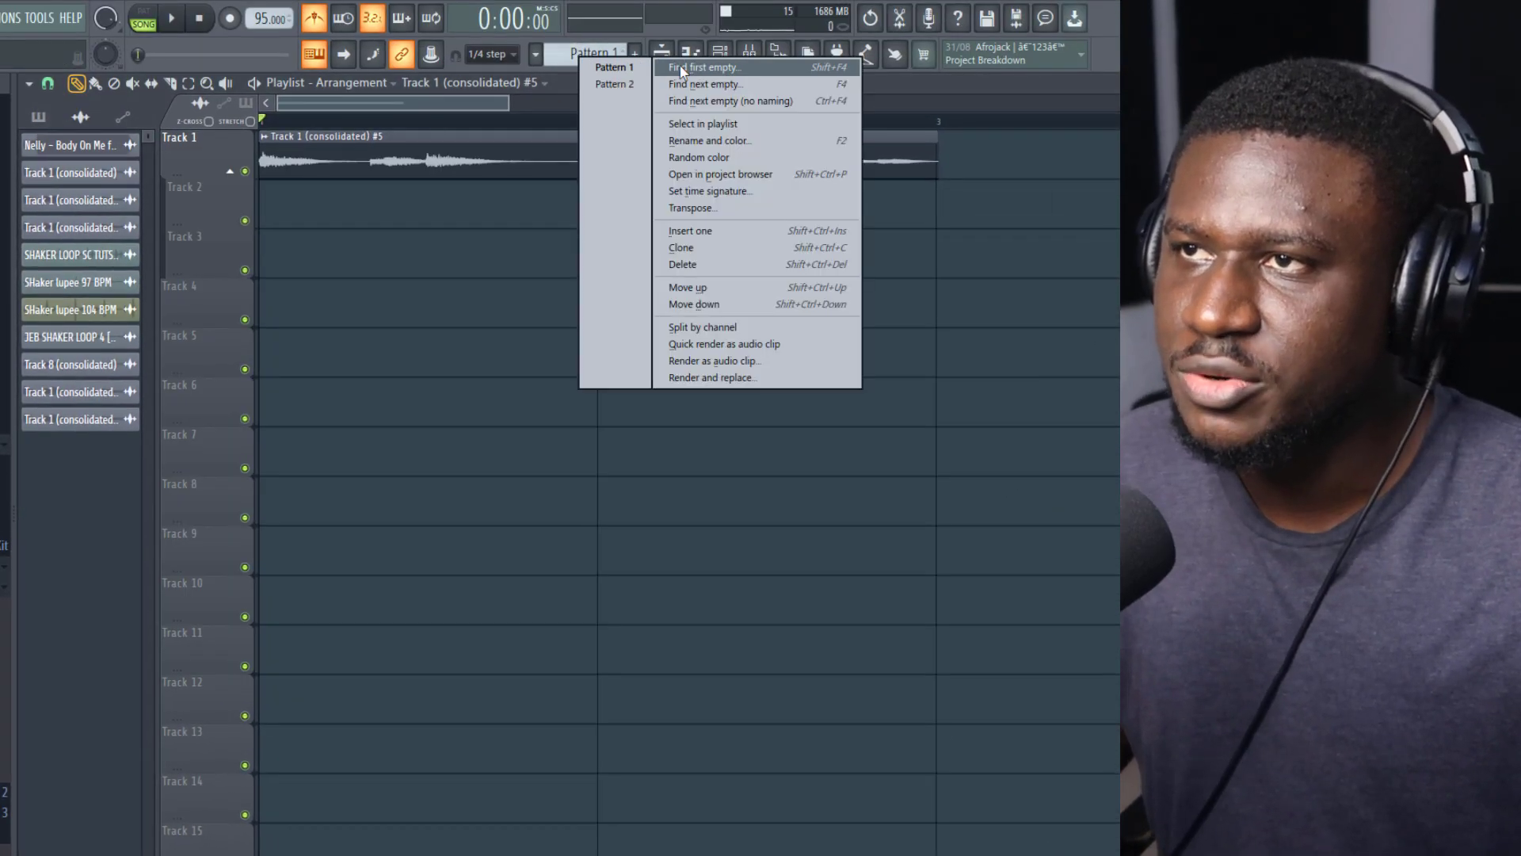
pyautogui.press('F4')
pyautogui.click(504, 63)
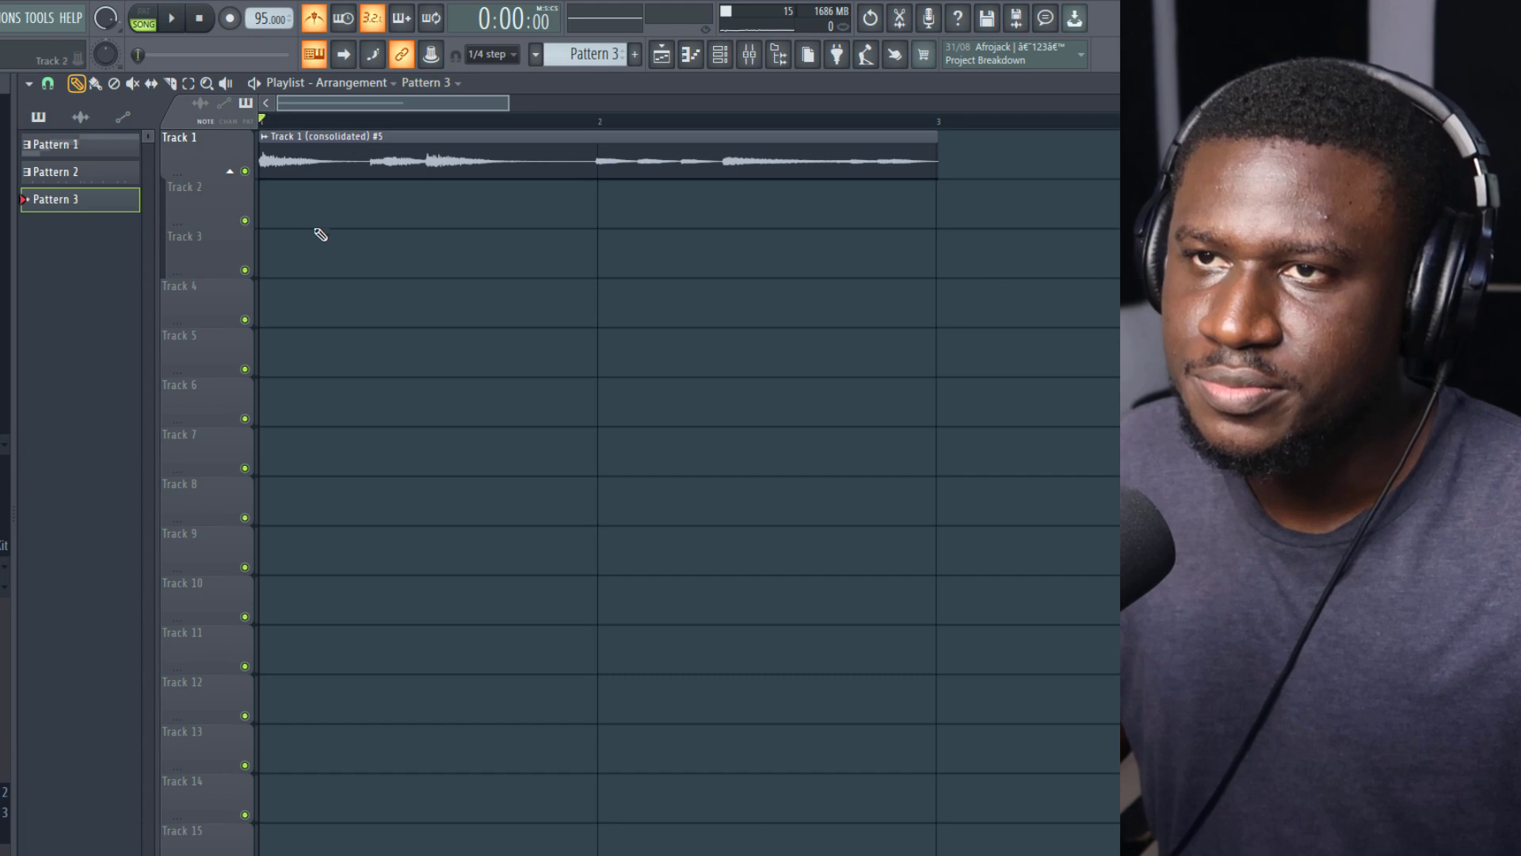
pyautogui.click(282, 206)
# Delete the consolidated audio clip from Track 1 and record the Marker #1, #3 and #4 slices into Pattern 3 over two bars.
pyautogui.rightClick(386, 169)
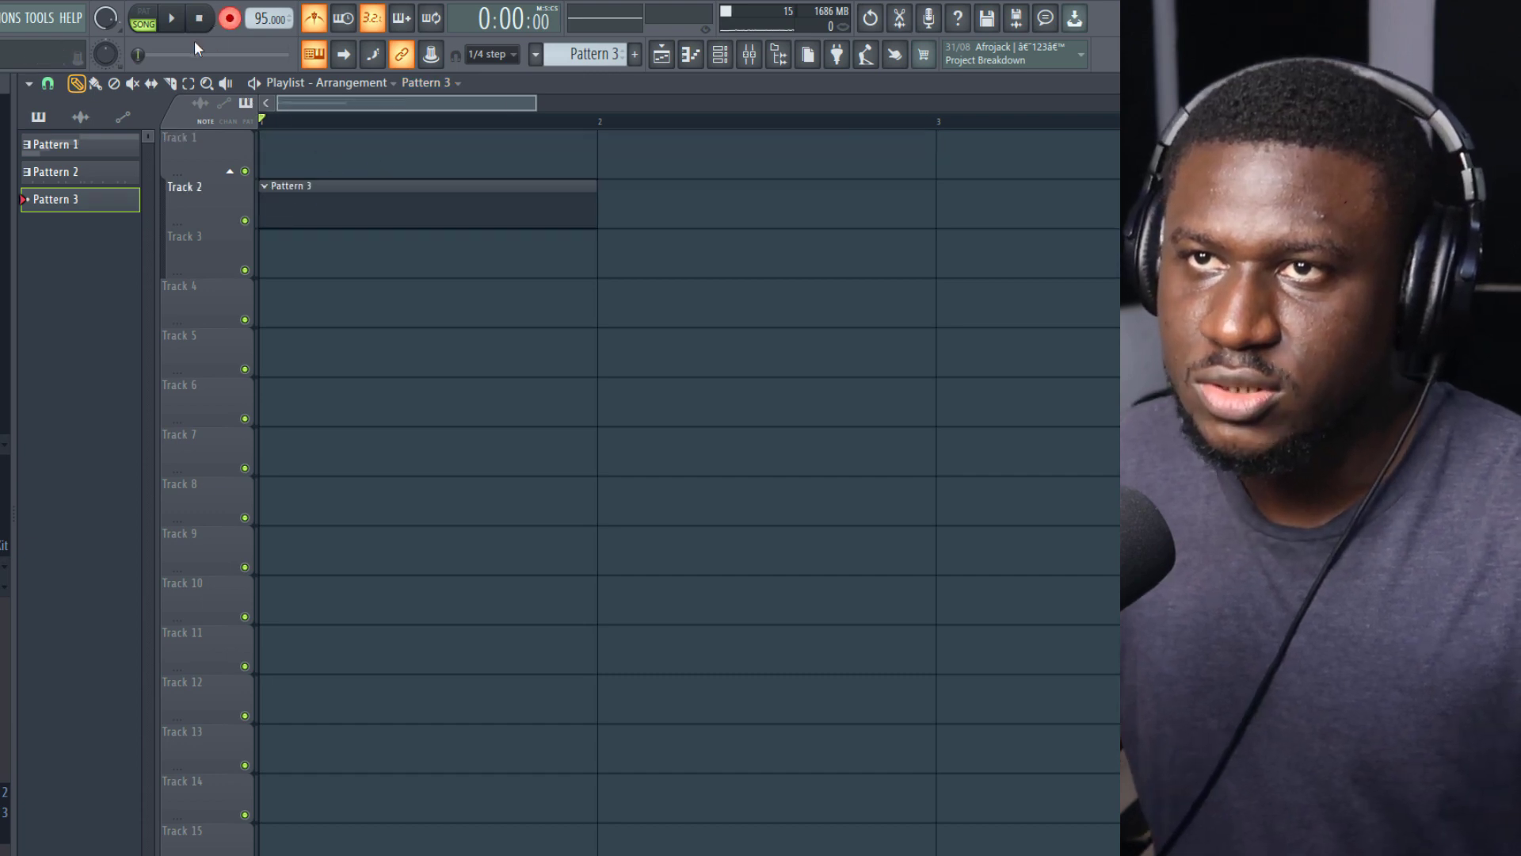
pyautogui.click(172, 19)
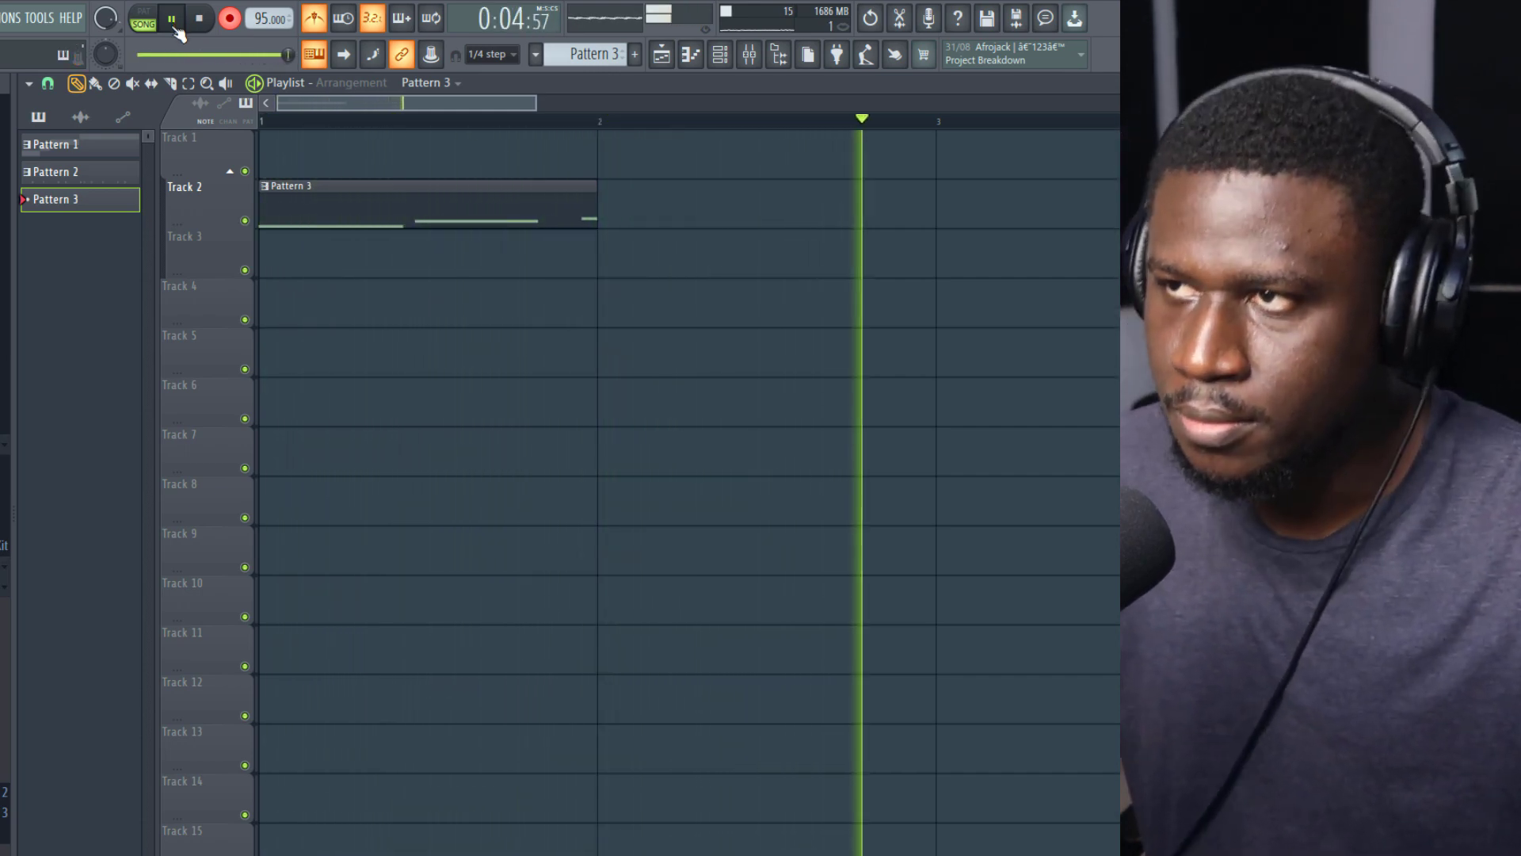
pyautogui.press('space')
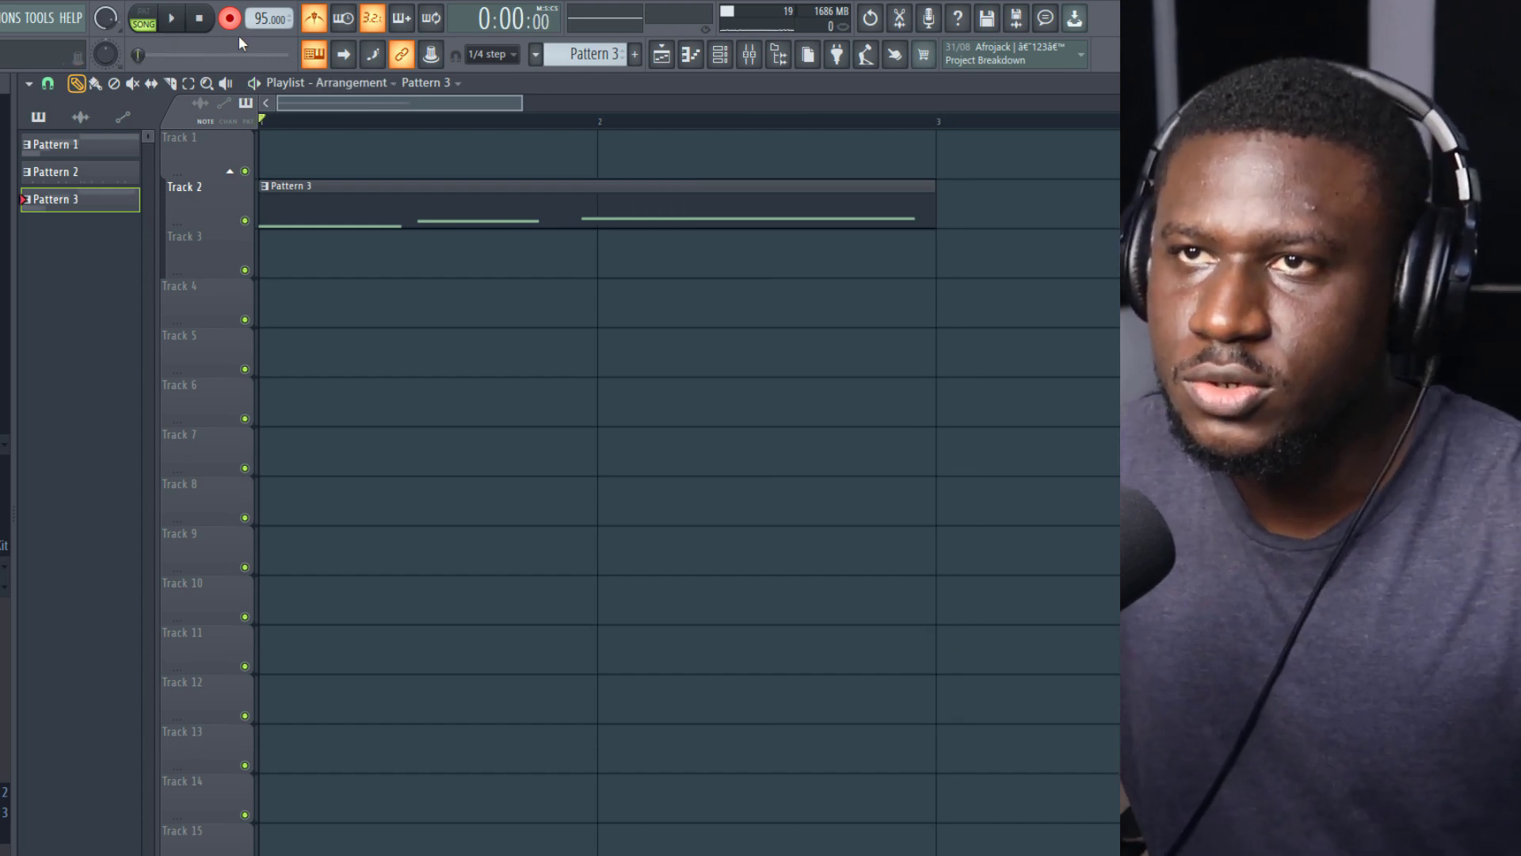
# In Pattern 3's piano roll, move the Marker #4 note to bar 2 and extend the Marker #3 and Marker #1 notes to close the gaps.
pyautogui.doubleClick(278, 226)
pyautogui.press('space')
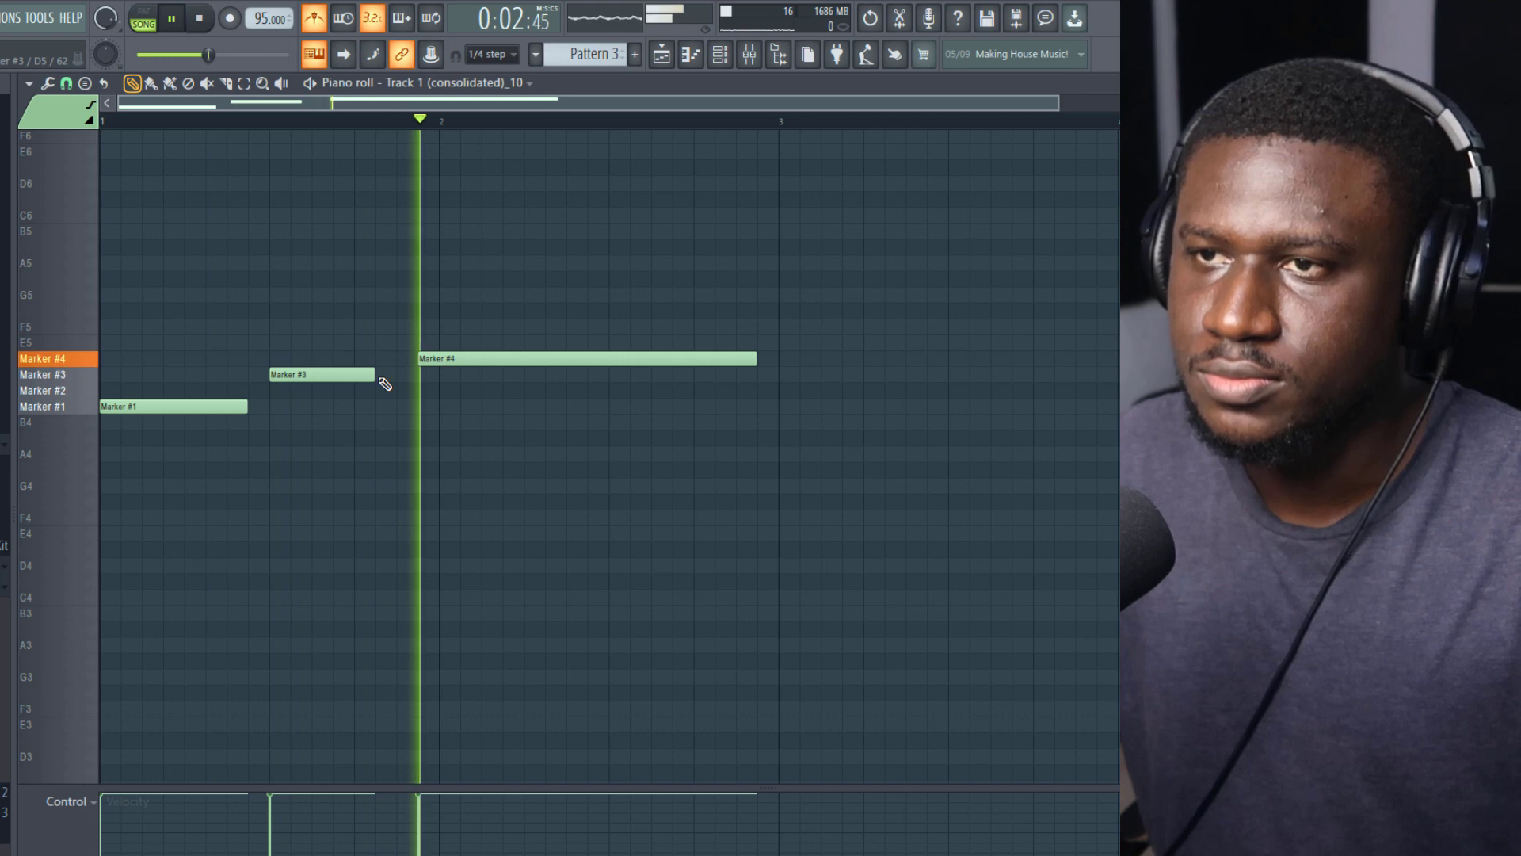
pyautogui.moveTo(503, 358); pyautogui.dragTo(533, 358)
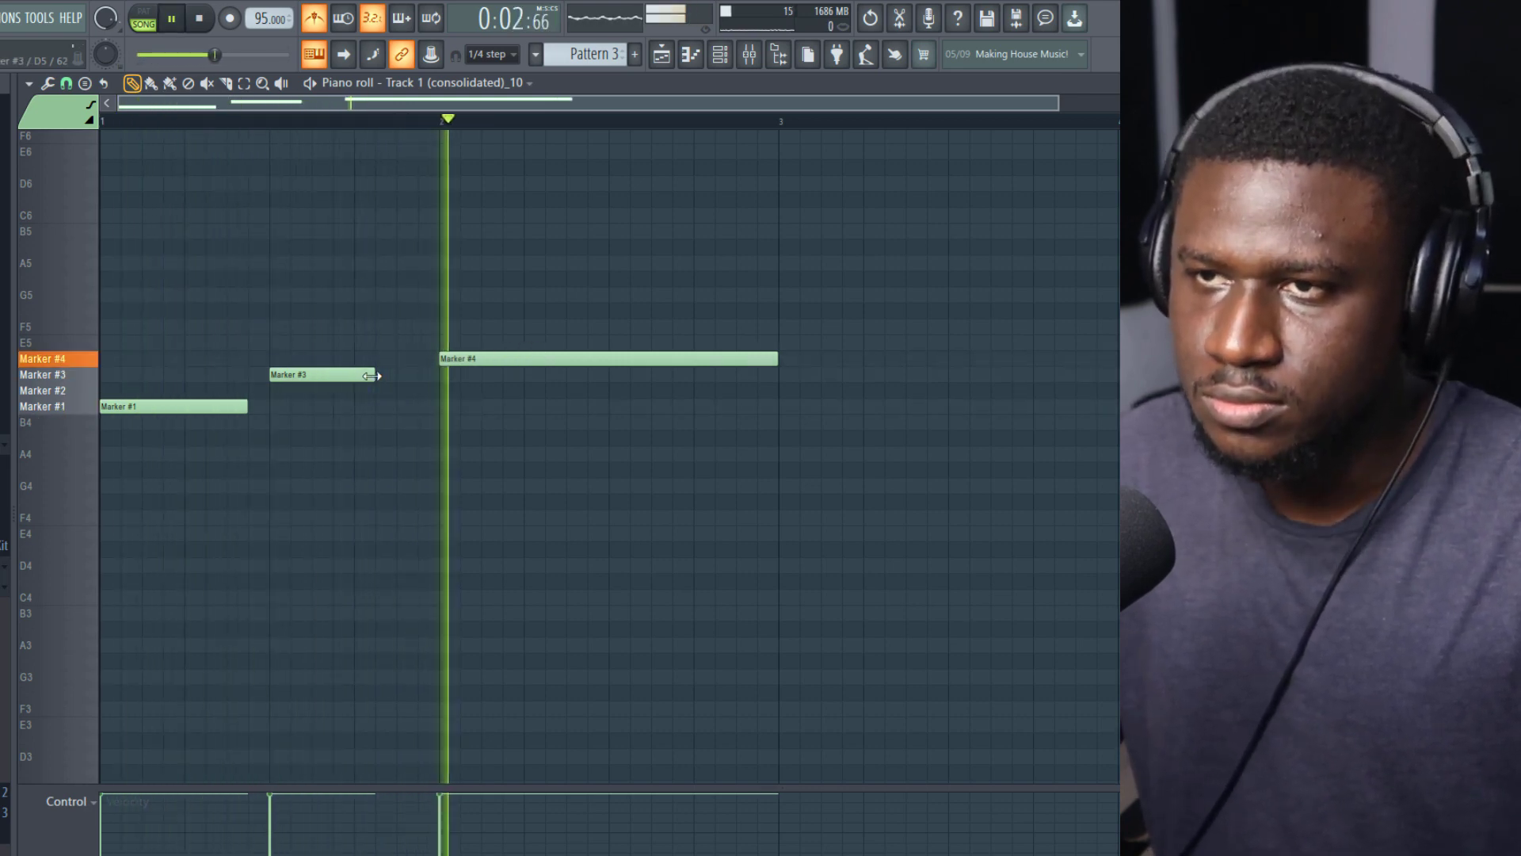
pyautogui.press('space')
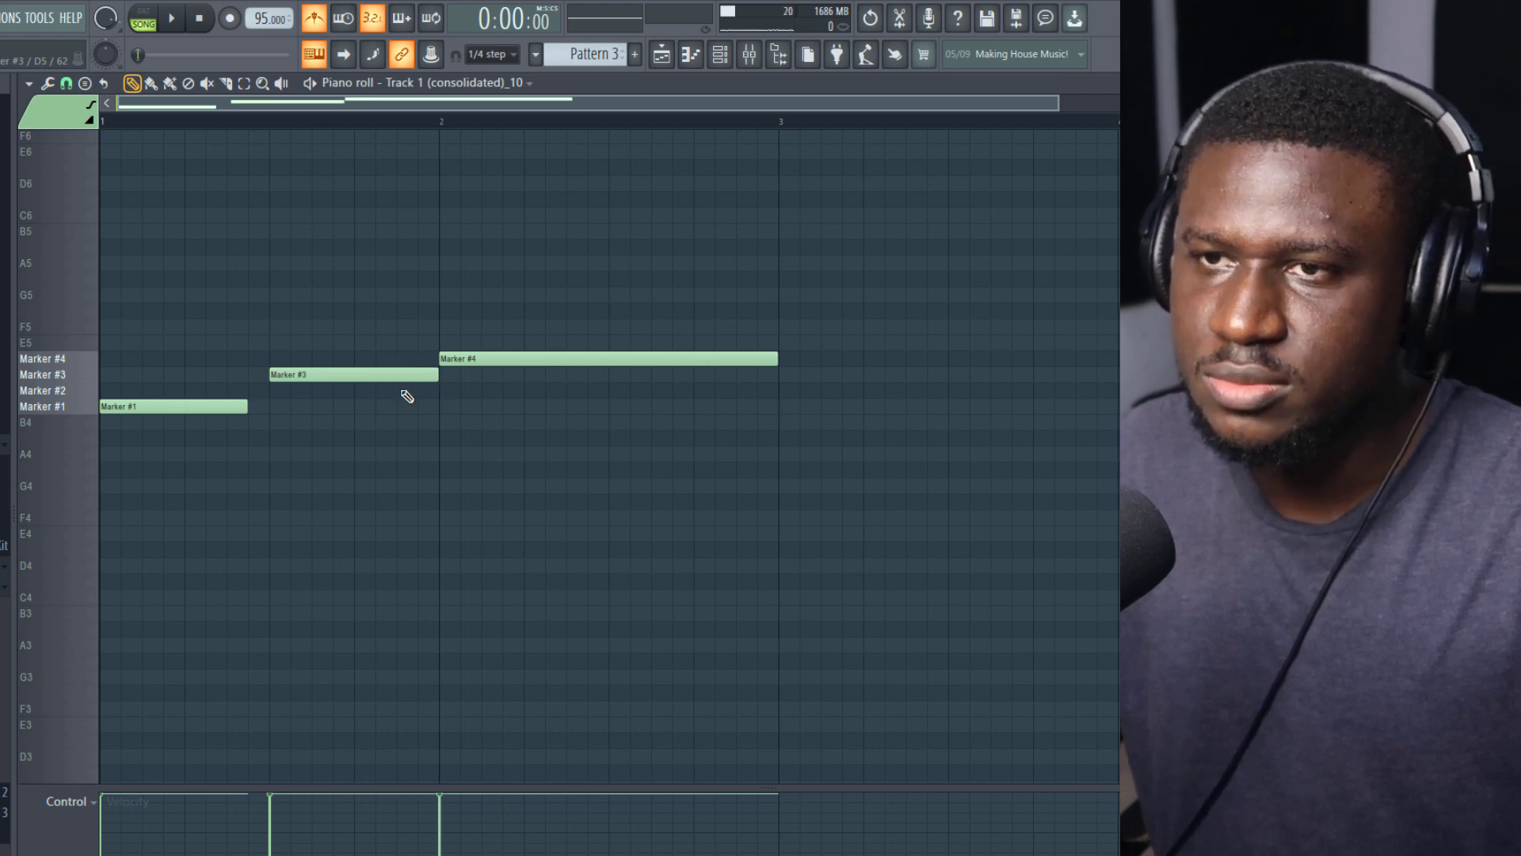
pyautogui.moveTo(243, 410); pyautogui.dragTo(271, 412)
pyautogui.press('space')
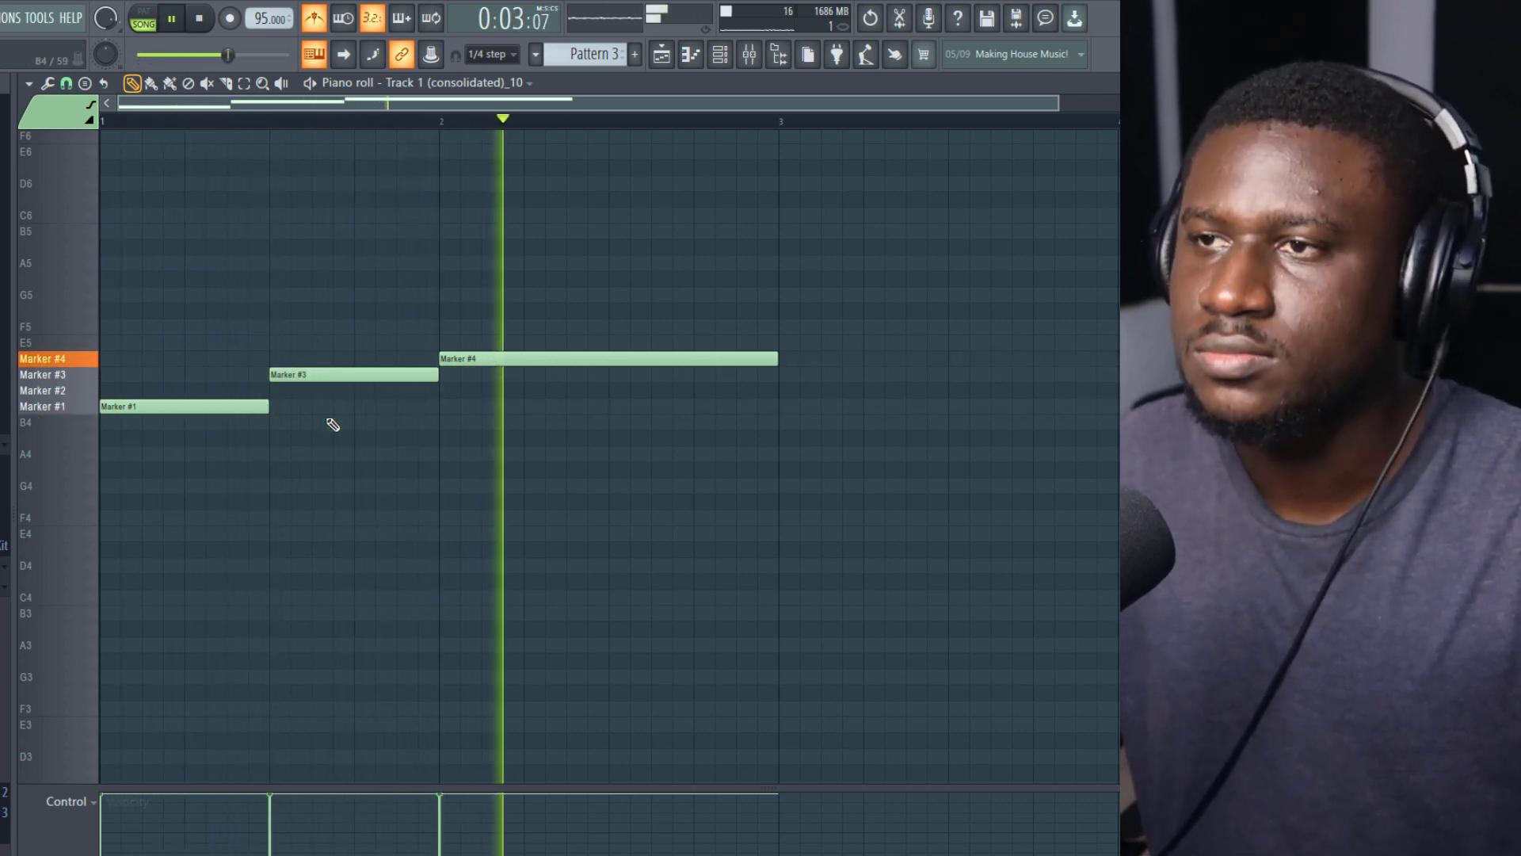
pyautogui.press('space')
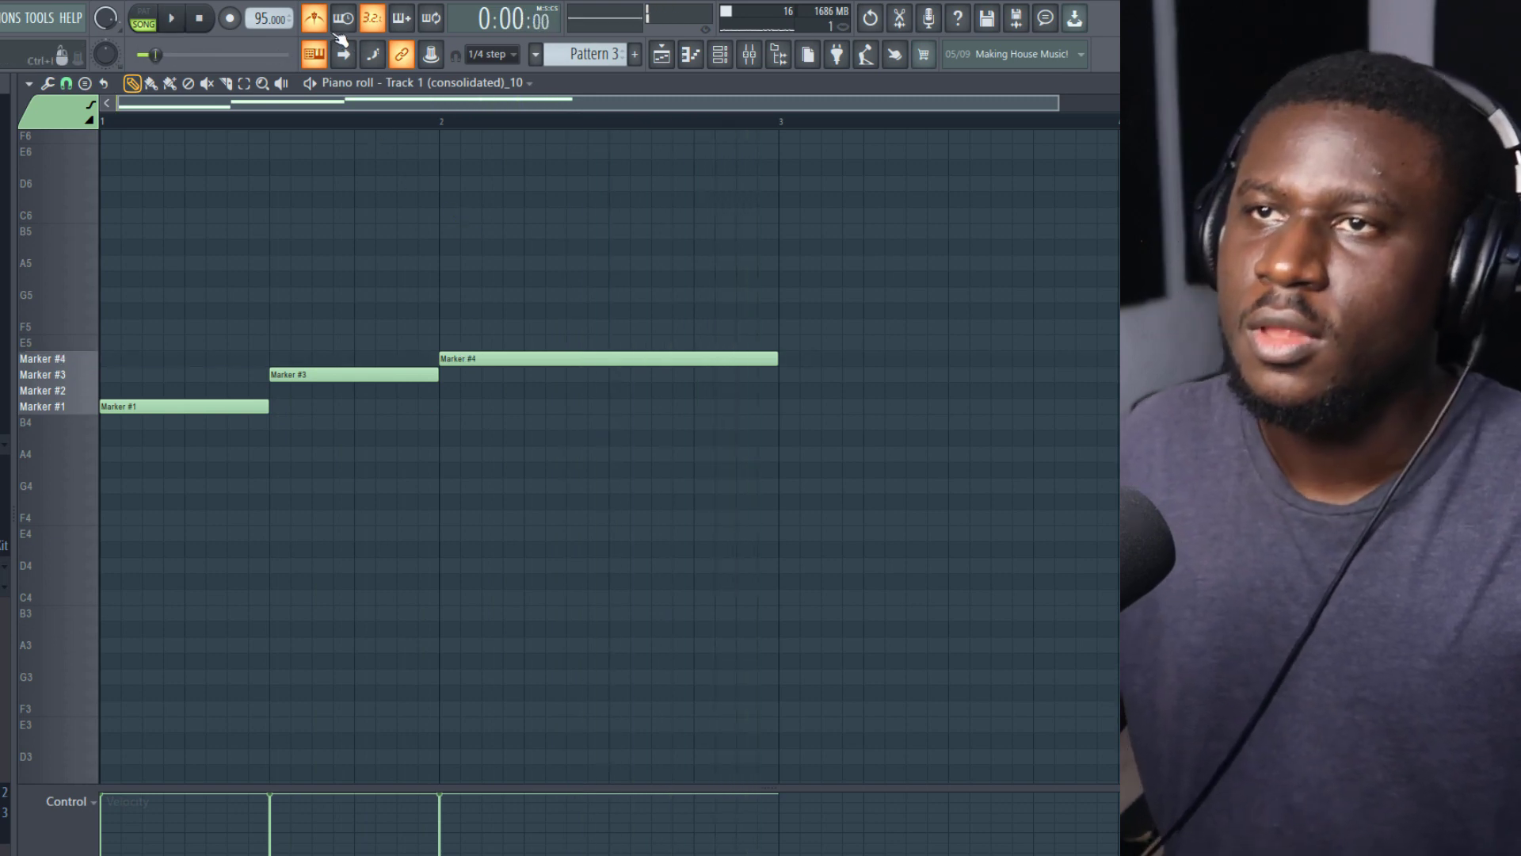
# Create a new Pattern 4 for drums and place its clip at the start of Track 4 in the Playlist.
pyautogui.click(662, 54)
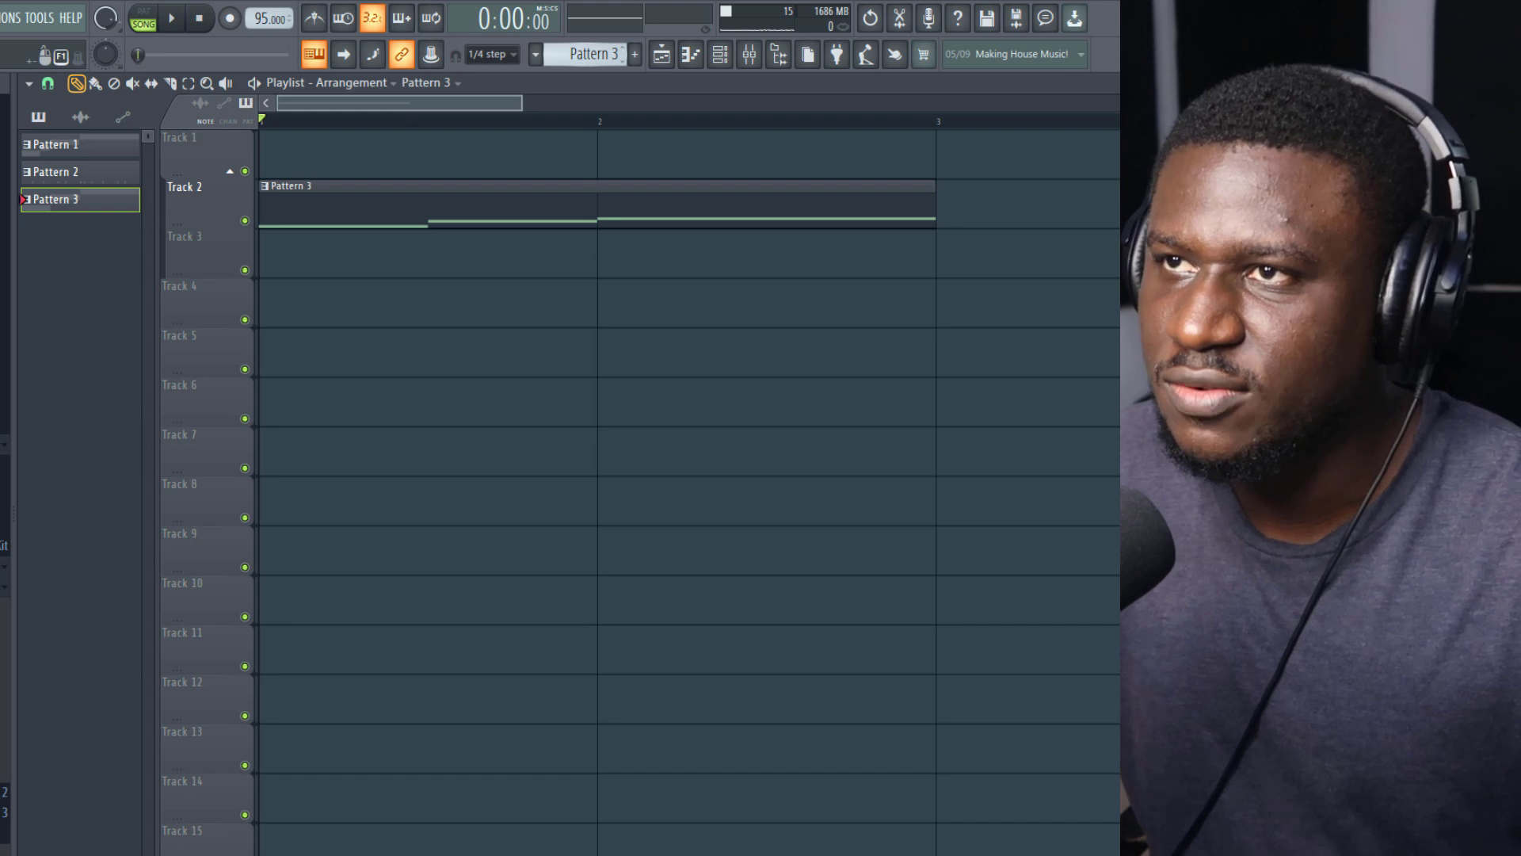
pyautogui.press('F4')
pyautogui.click(309, 251)
pyautogui.moveTo(309, 251); pyautogui.dragTo(309, 326)
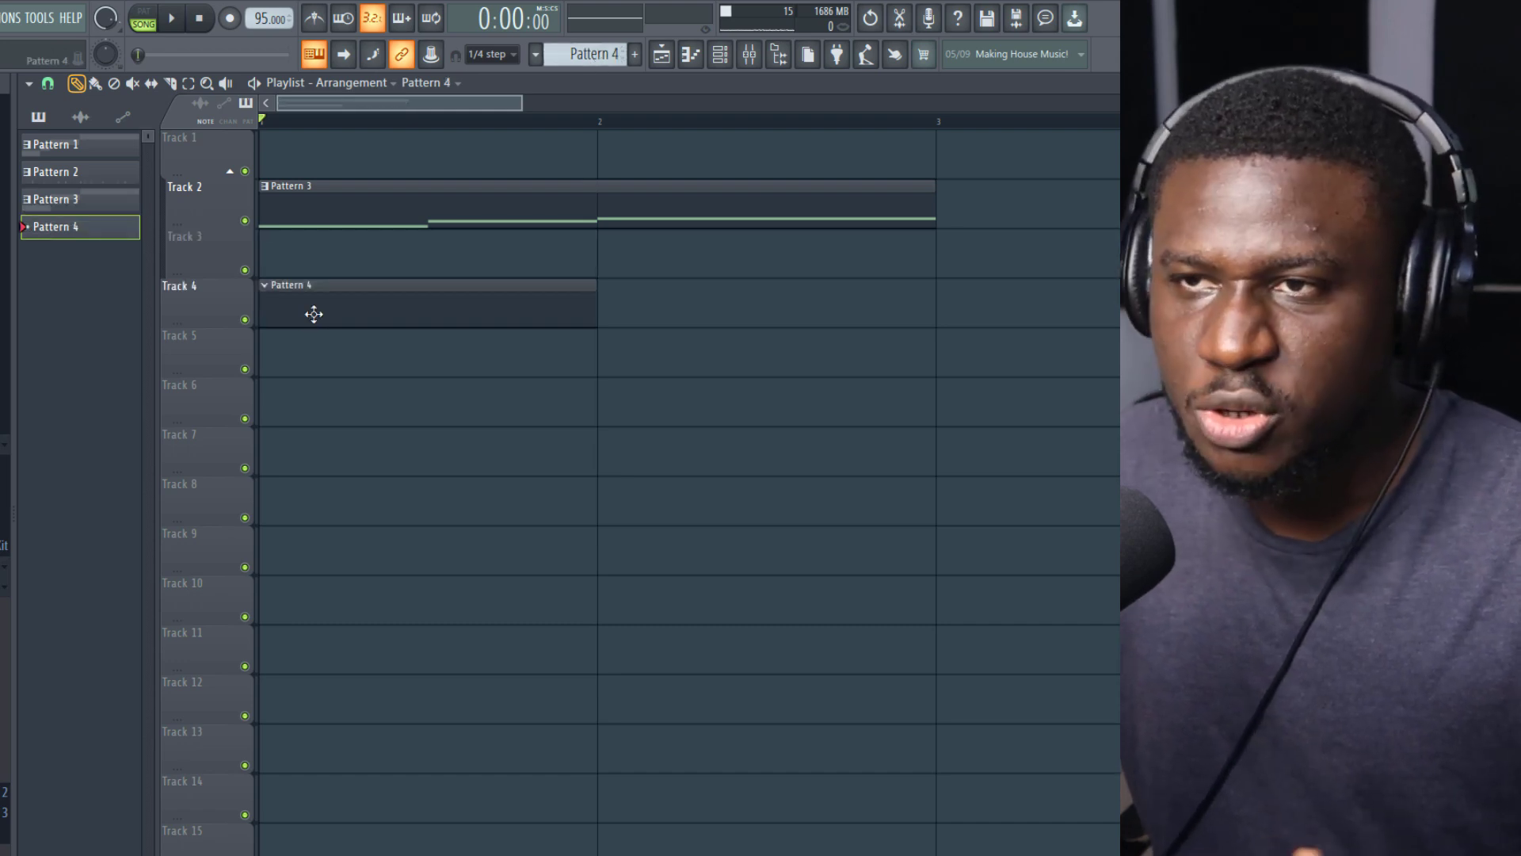
# Program the JEB Burnaboy drum channel with hits on steps 4 and 13 of Pattern 4, listening against the loop.
pyautogui.doubleClick(314, 314)
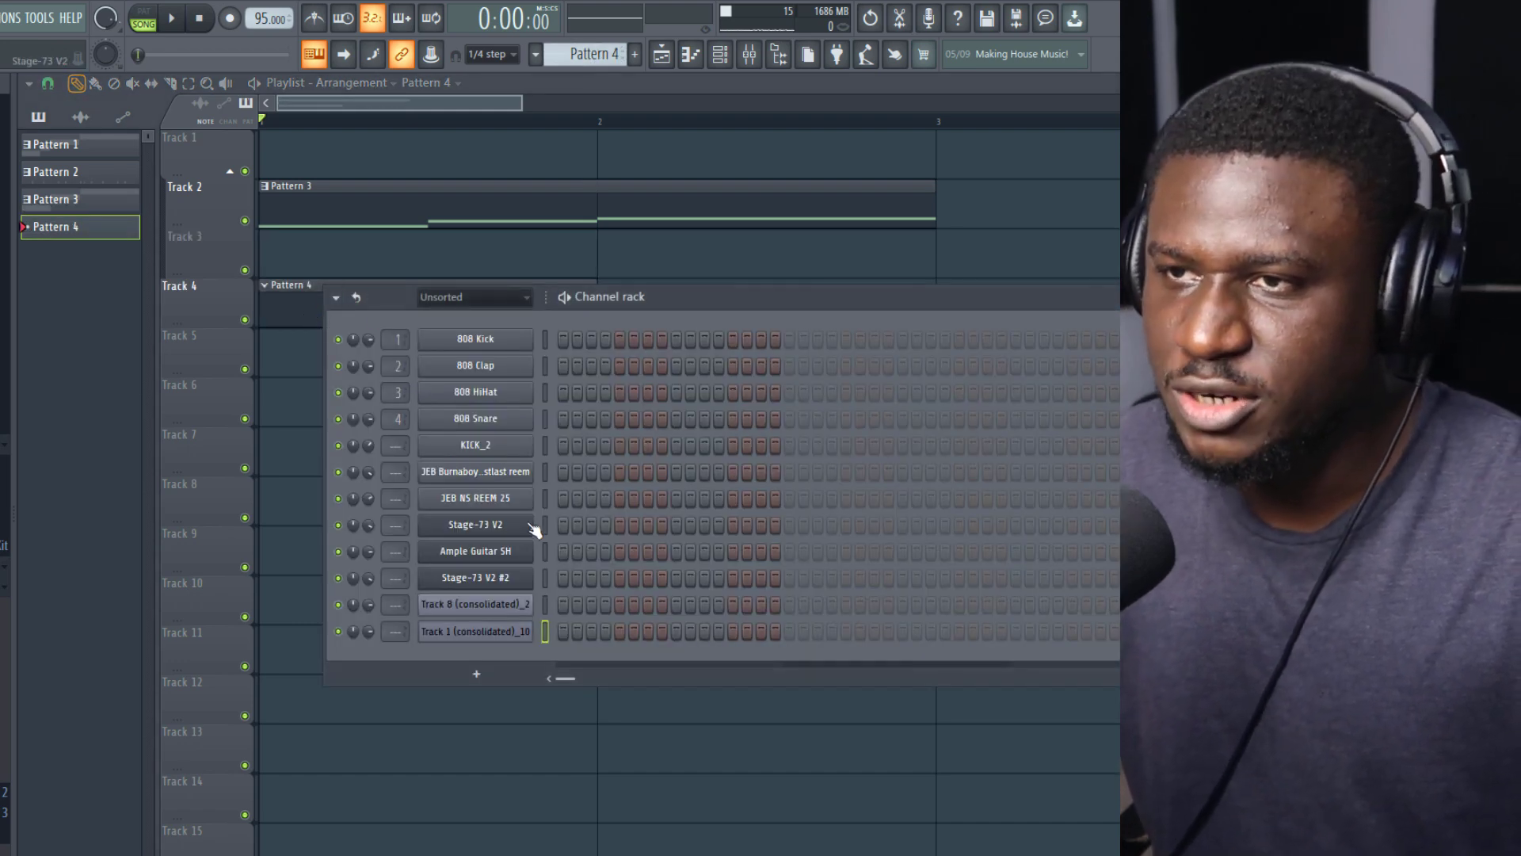
pyautogui.click(546, 446)
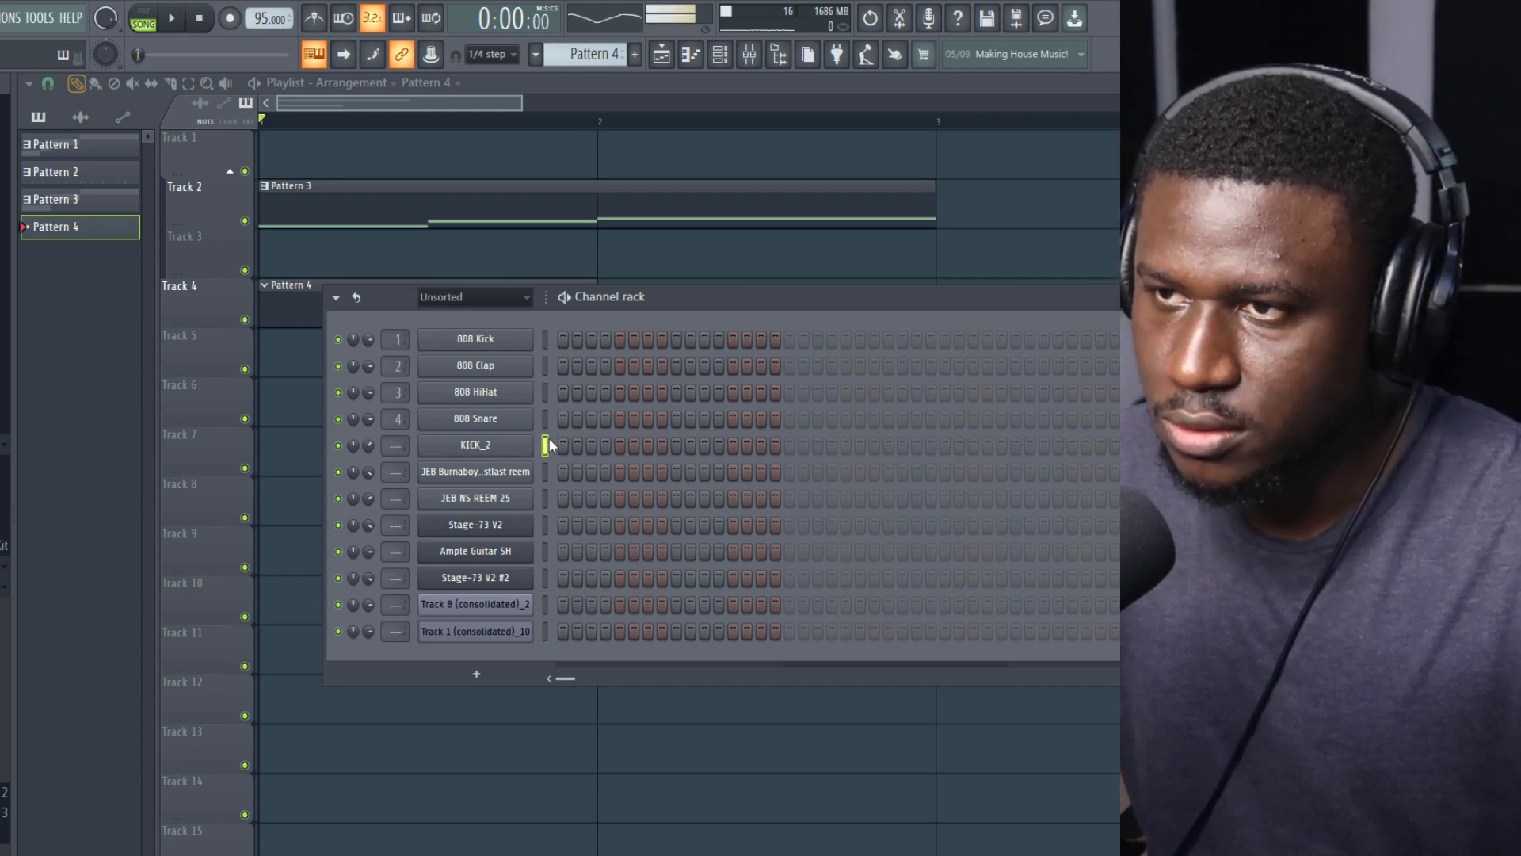
pyautogui.click(545, 471)
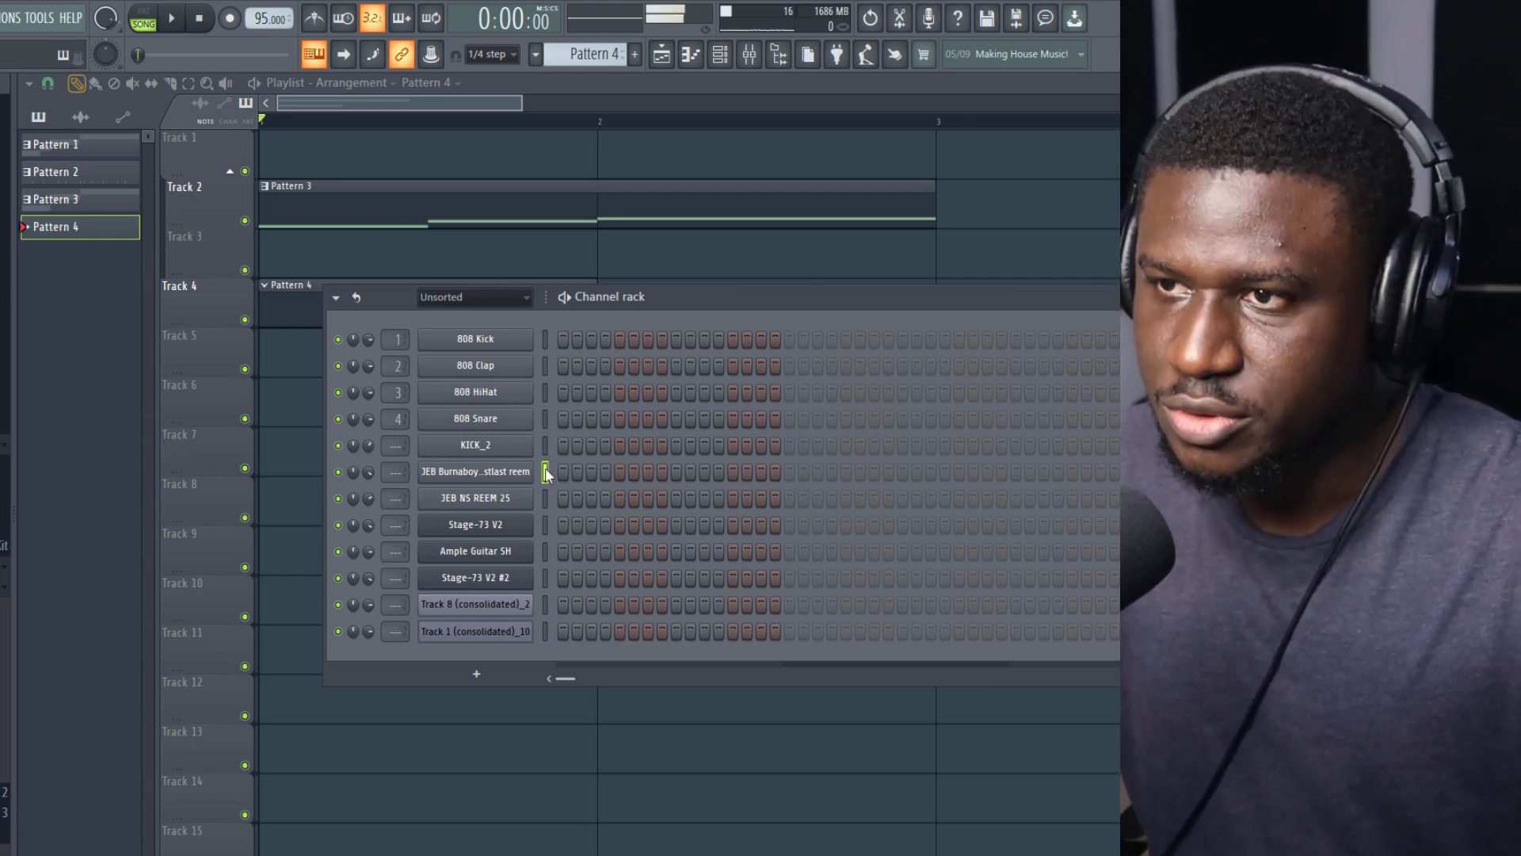
pyautogui.press('space')
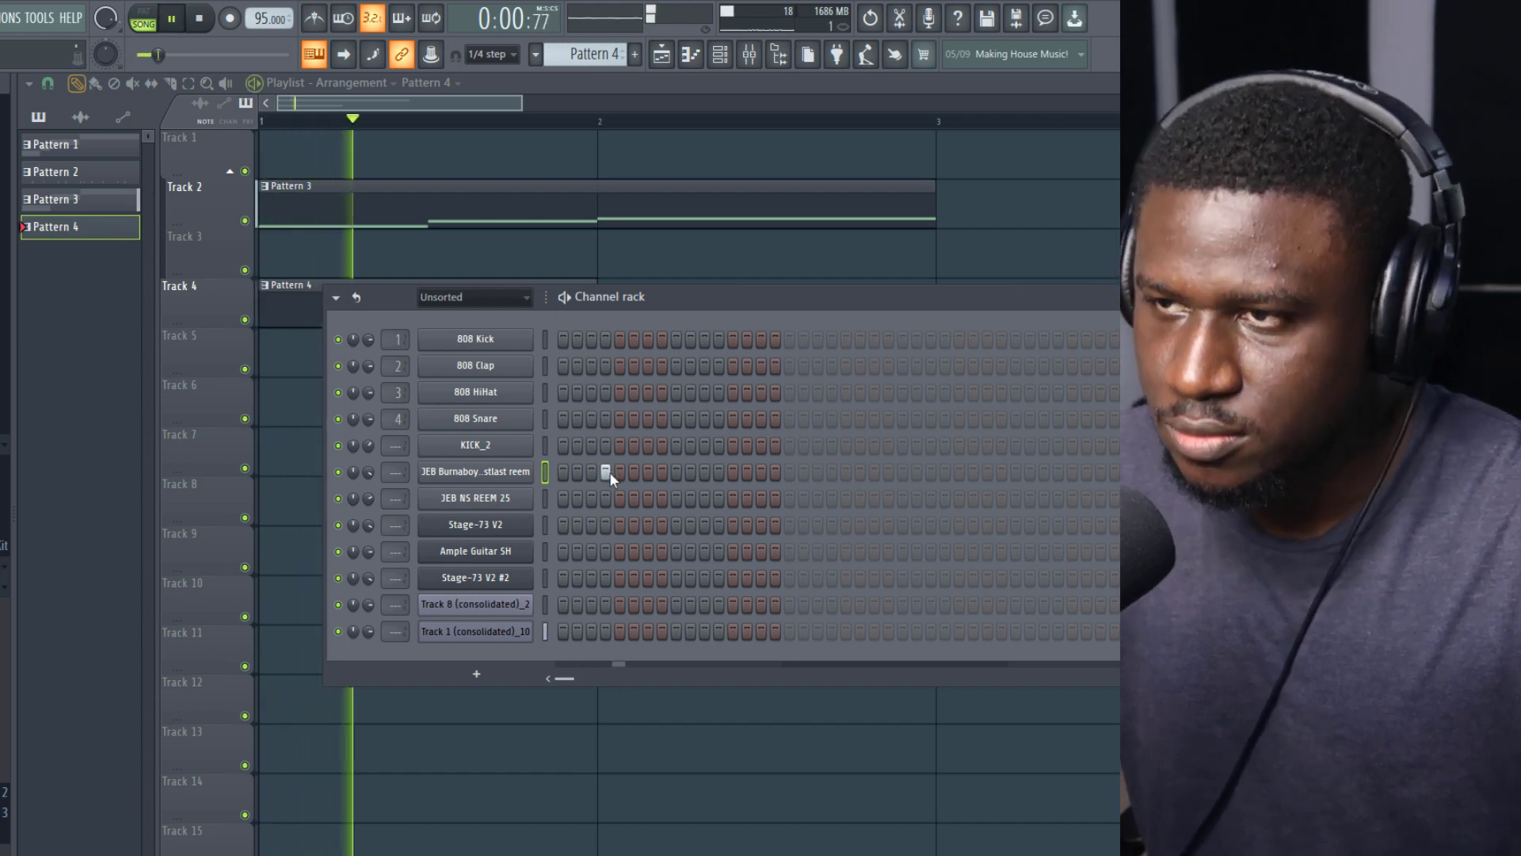
pyautogui.click(731, 473)
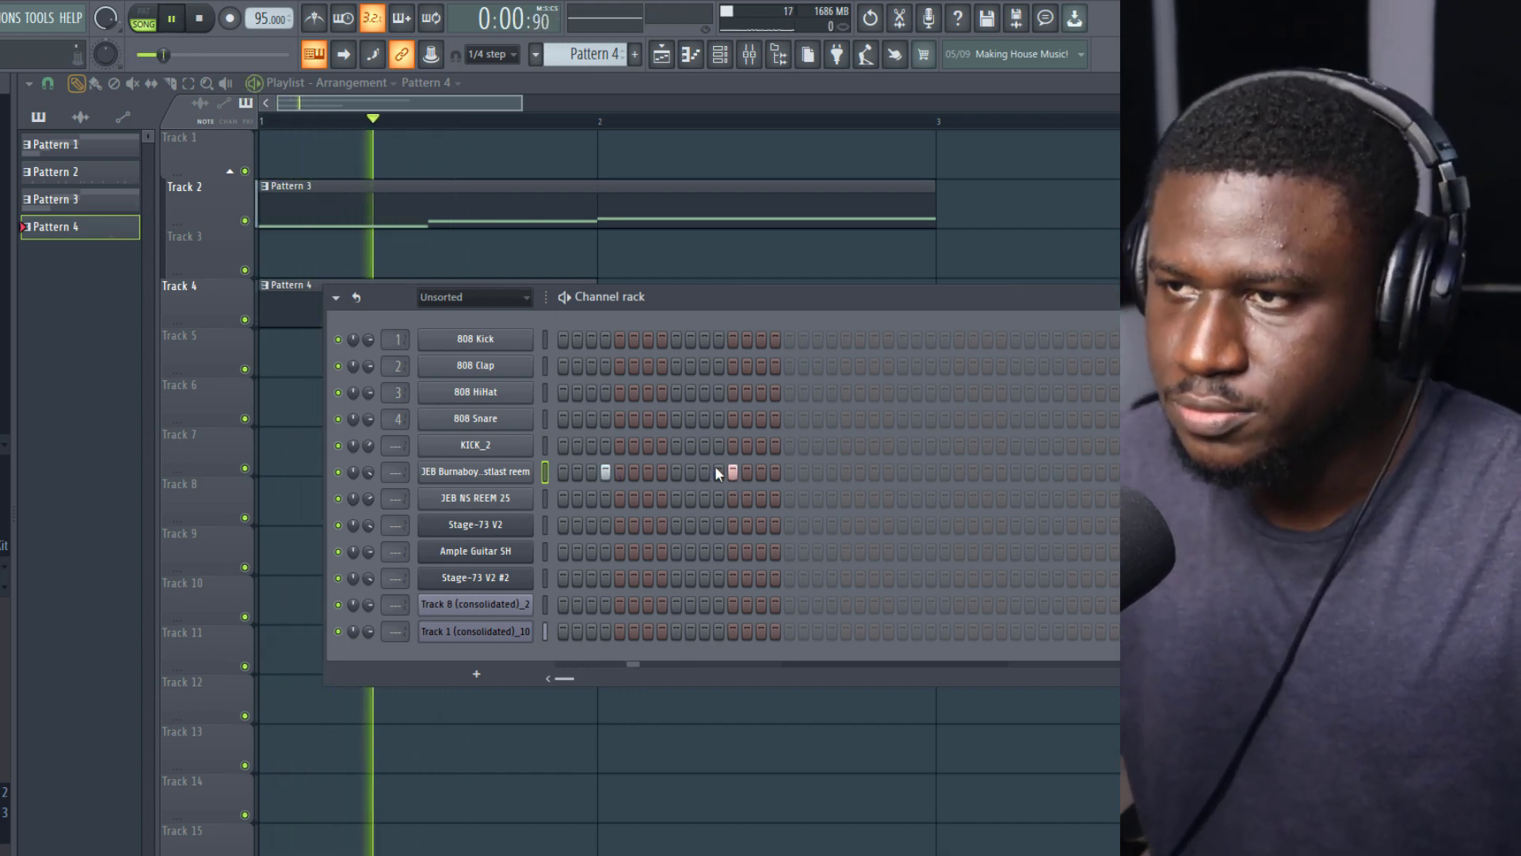
pyautogui.press('space')
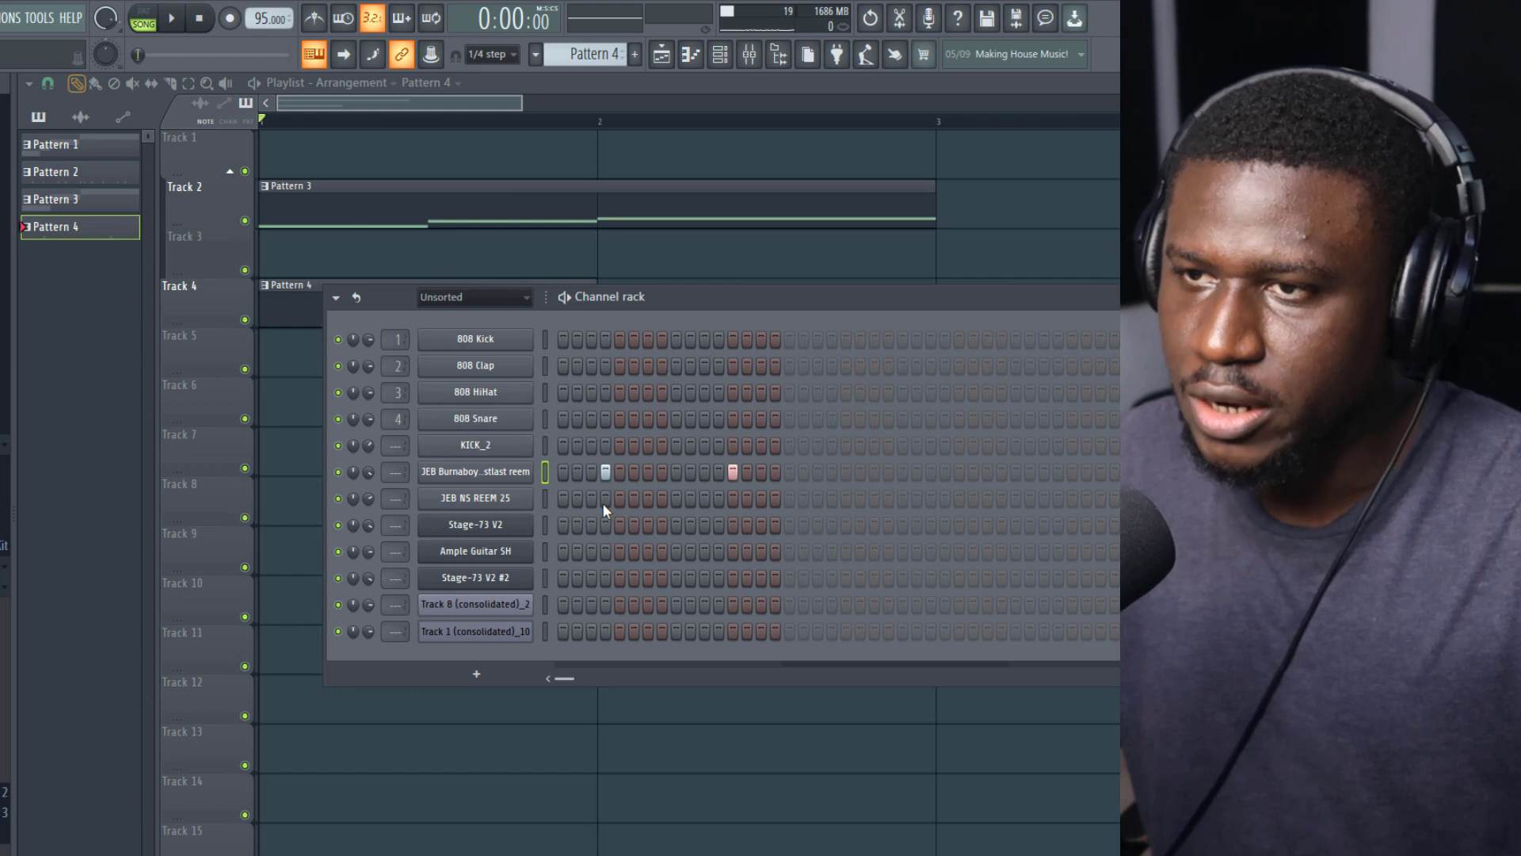
# Layer JEB NS REEM 25 hits on steps 4 and 13 of Pattern 4 and play back the result.
pyautogui.click(605, 499)
pyautogui.press('space')
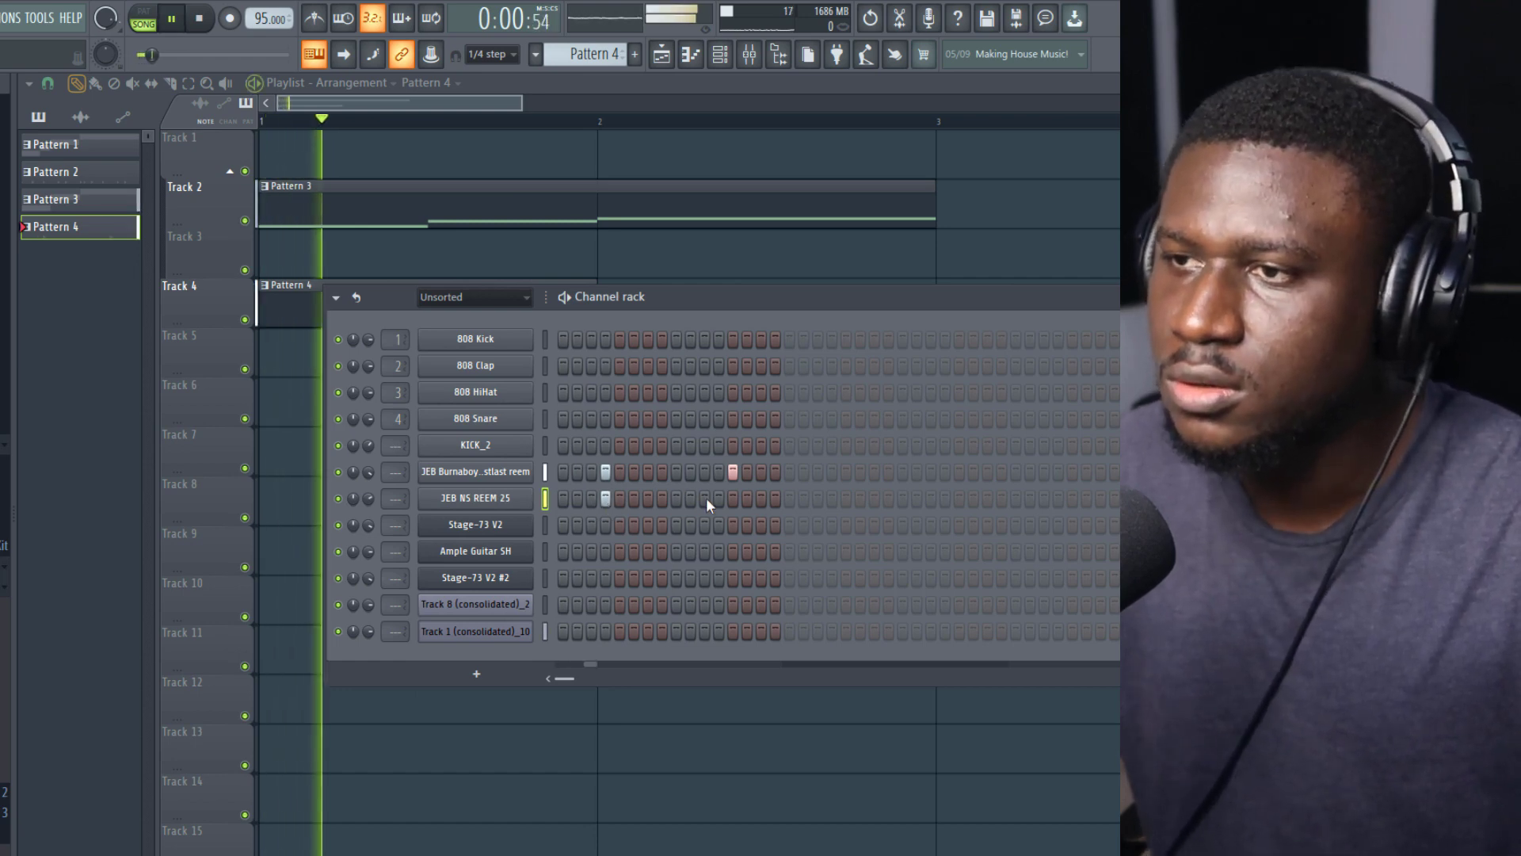
pyautogui.click(732, 499)
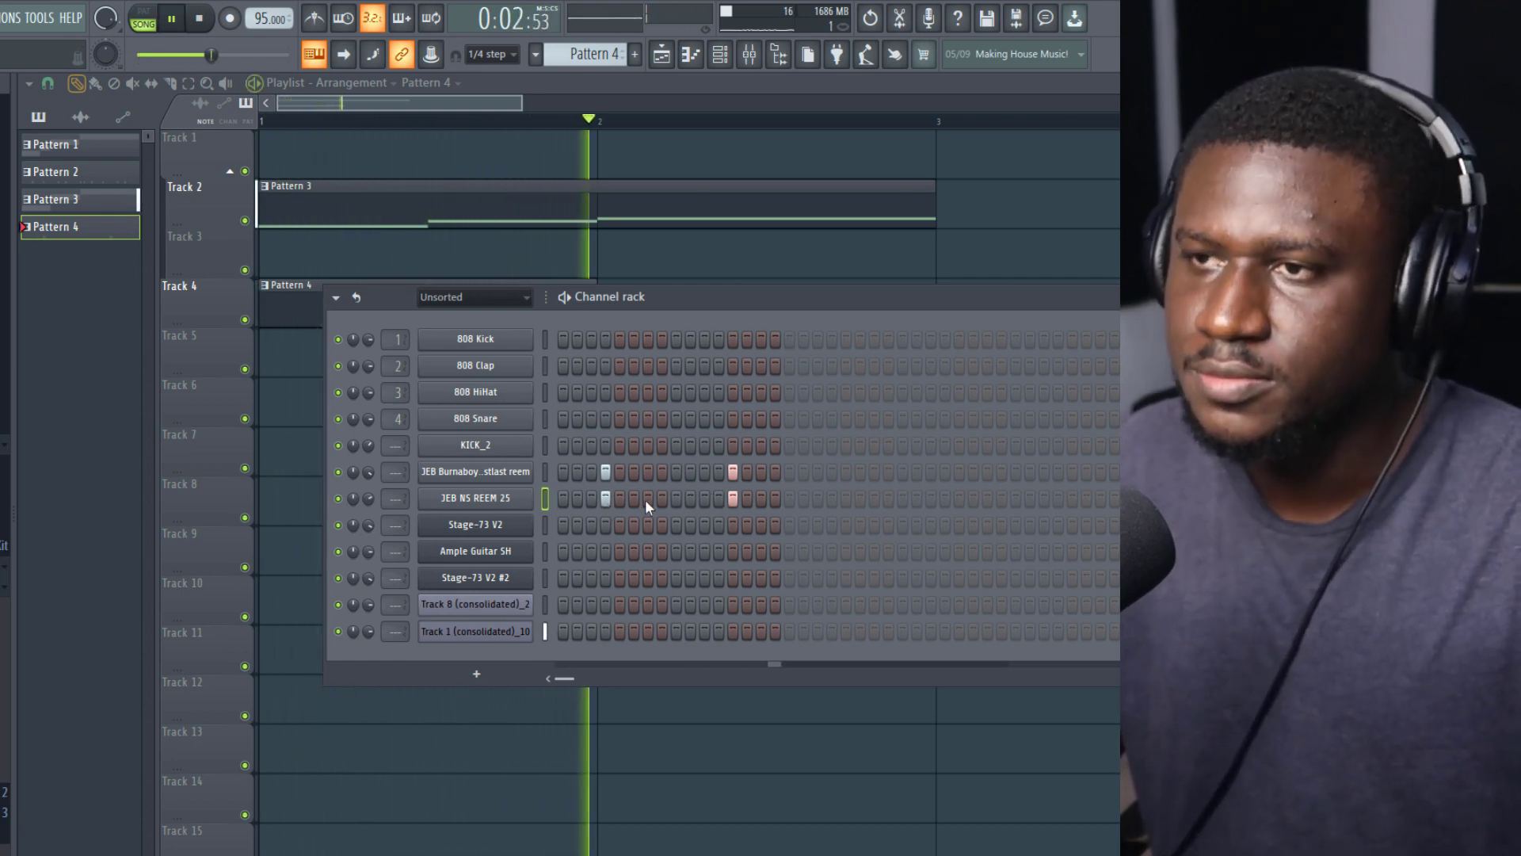
pyautogui.press('space')
pyautogui.press('space')
# Select the Pattern 4 clip on Track 4 and add a second-bar JEB NS REEM 25 hit on step 20.
pyautogui.click(301, 304)
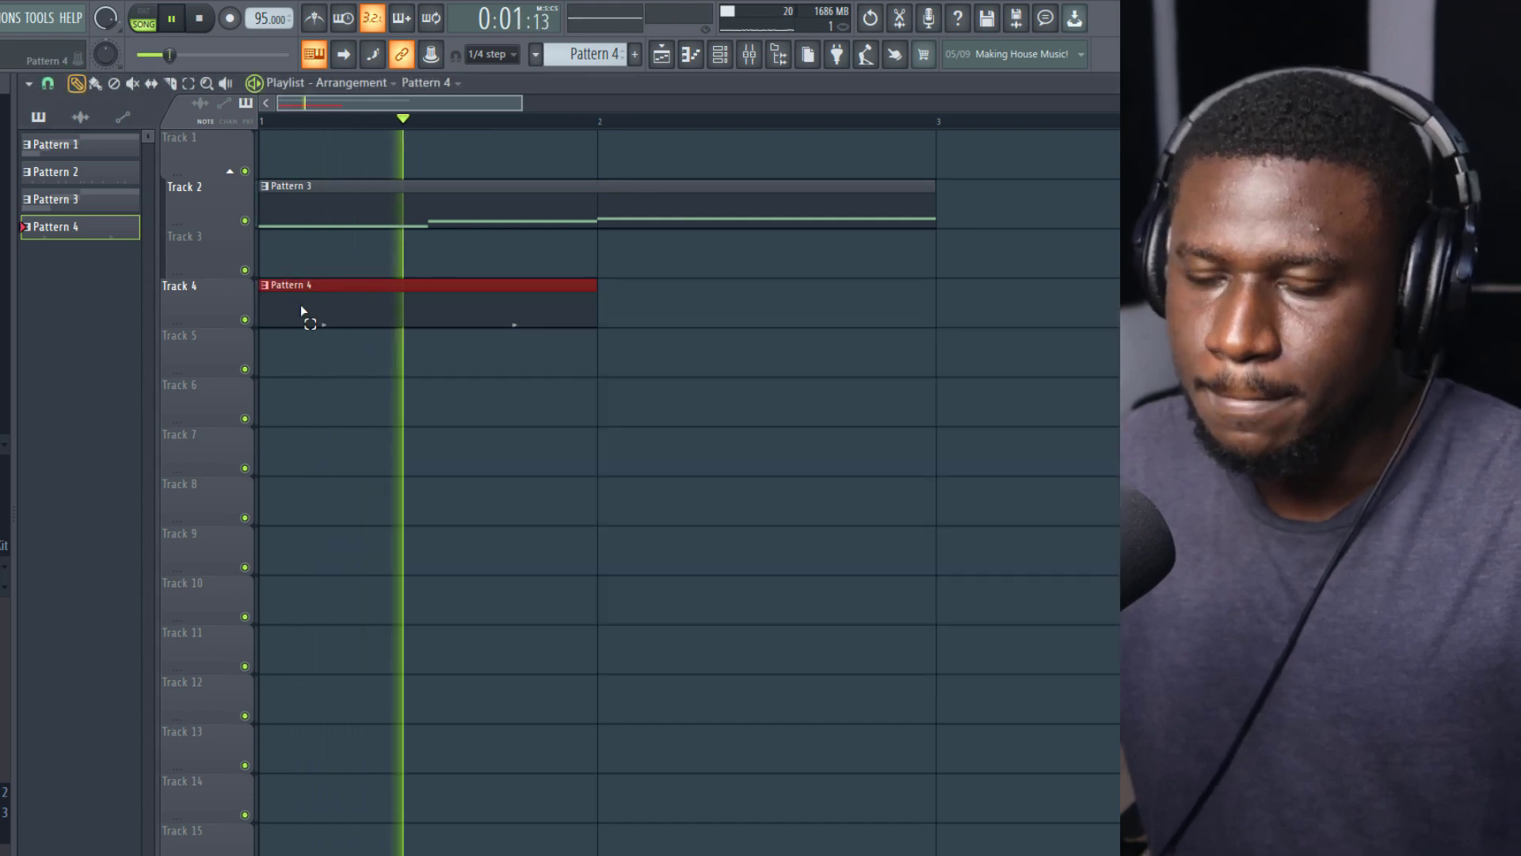
pyautogui.press('space')
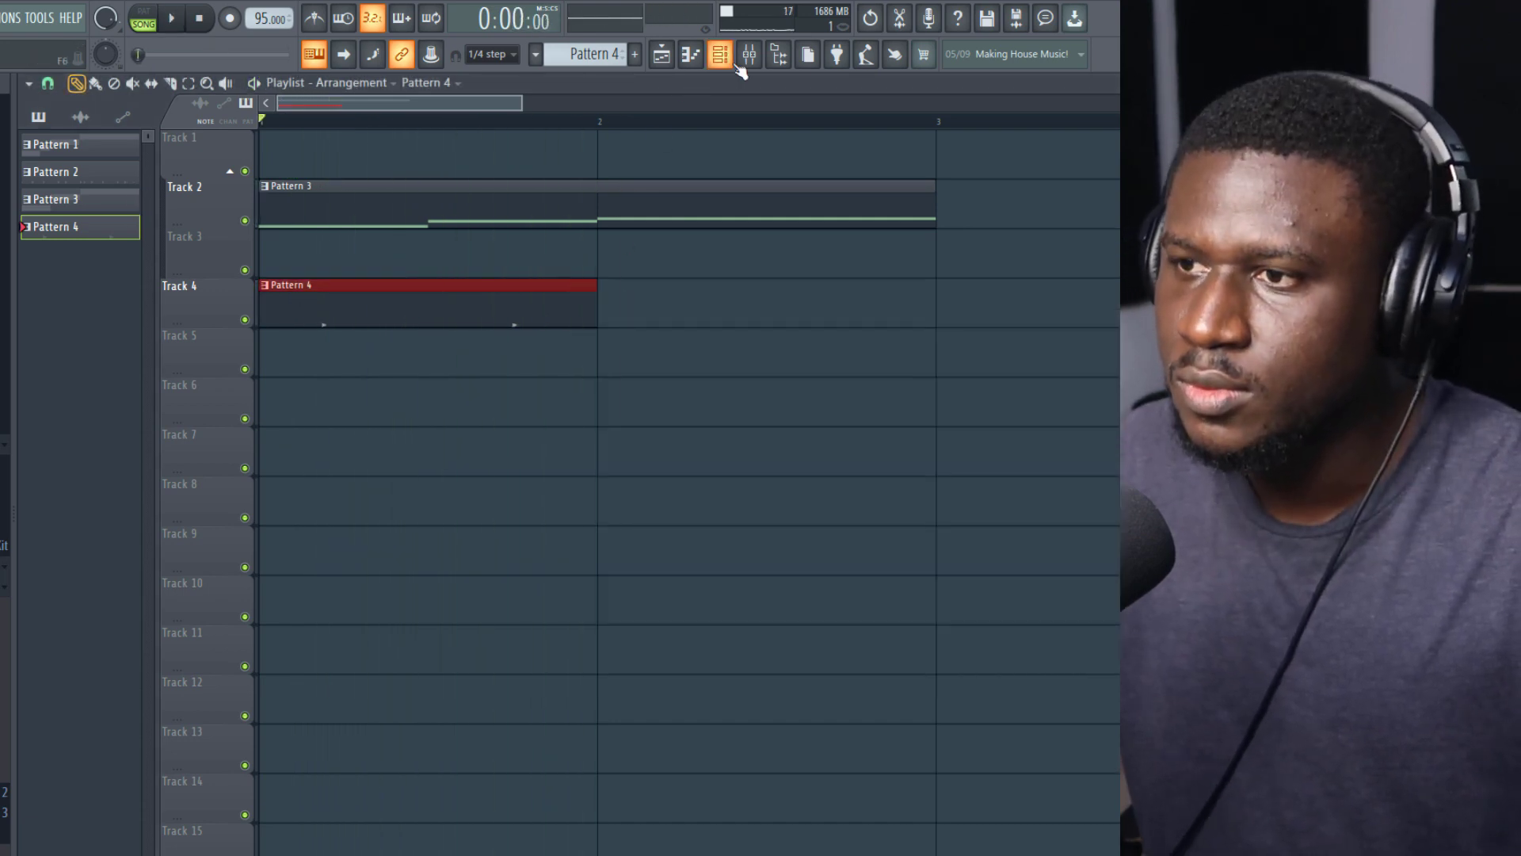
pyautogui.click(719, 54)
pyautogui.click(831, 501)
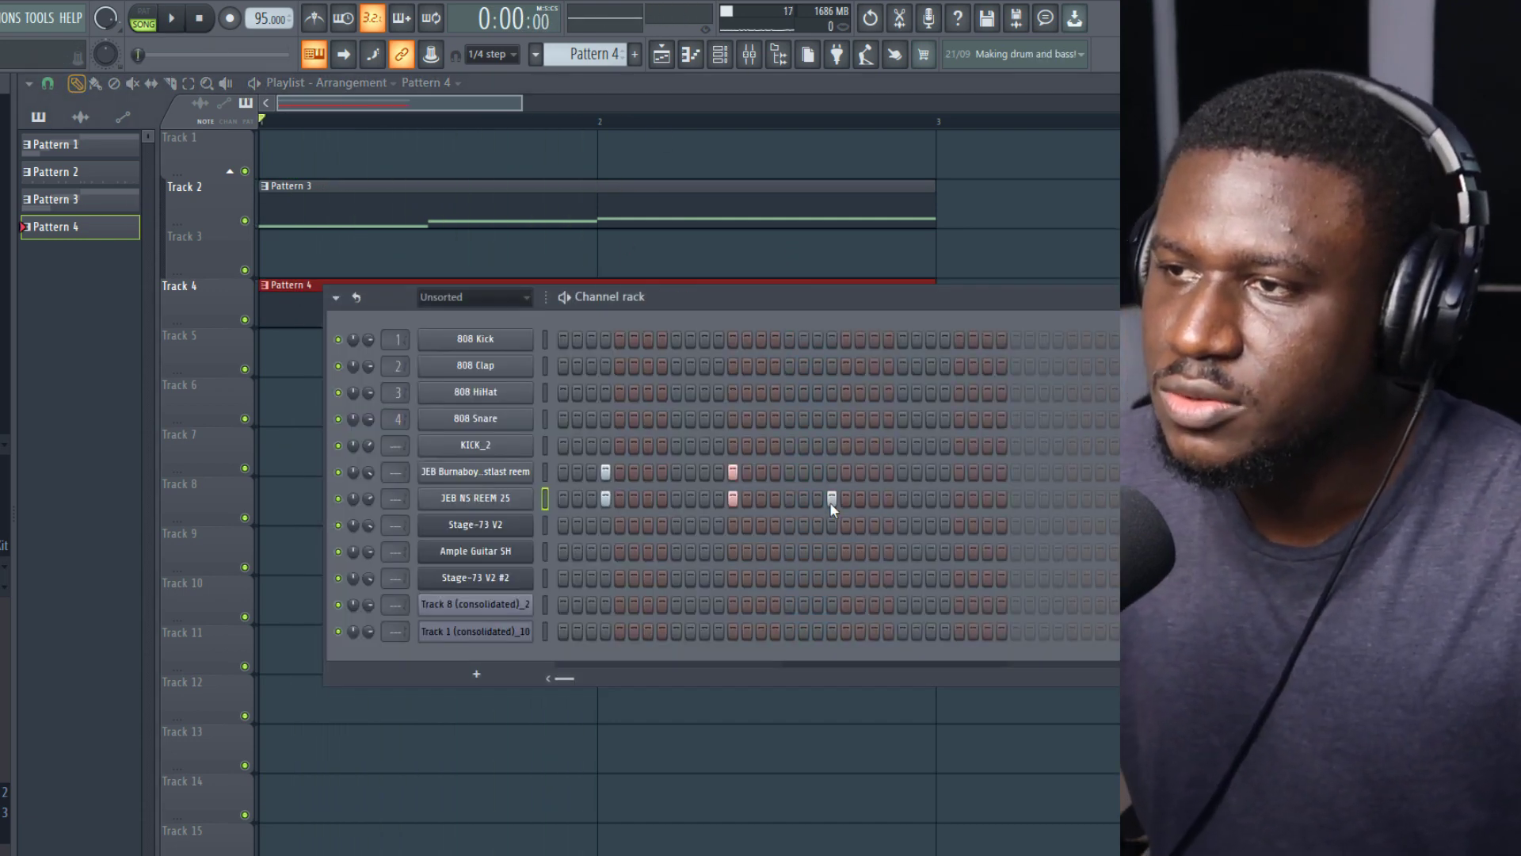
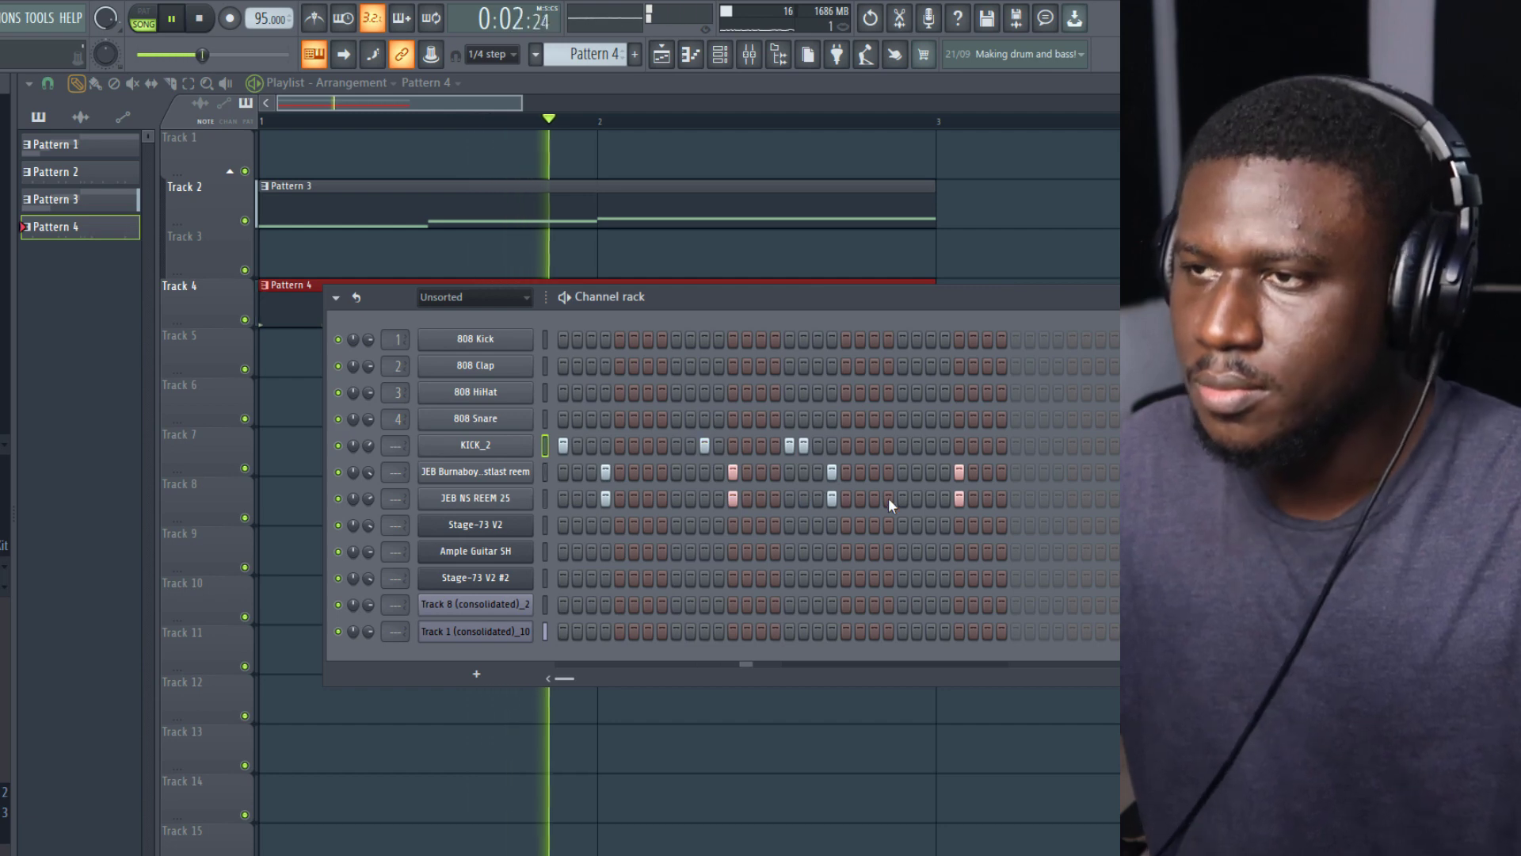
# Add KICK_2 hits on steps 23 and 27 of Pattern 4 while checking playback.
pyautogui.press('space')
pyautogui.press('space')
pyautogui.click(874, 445)
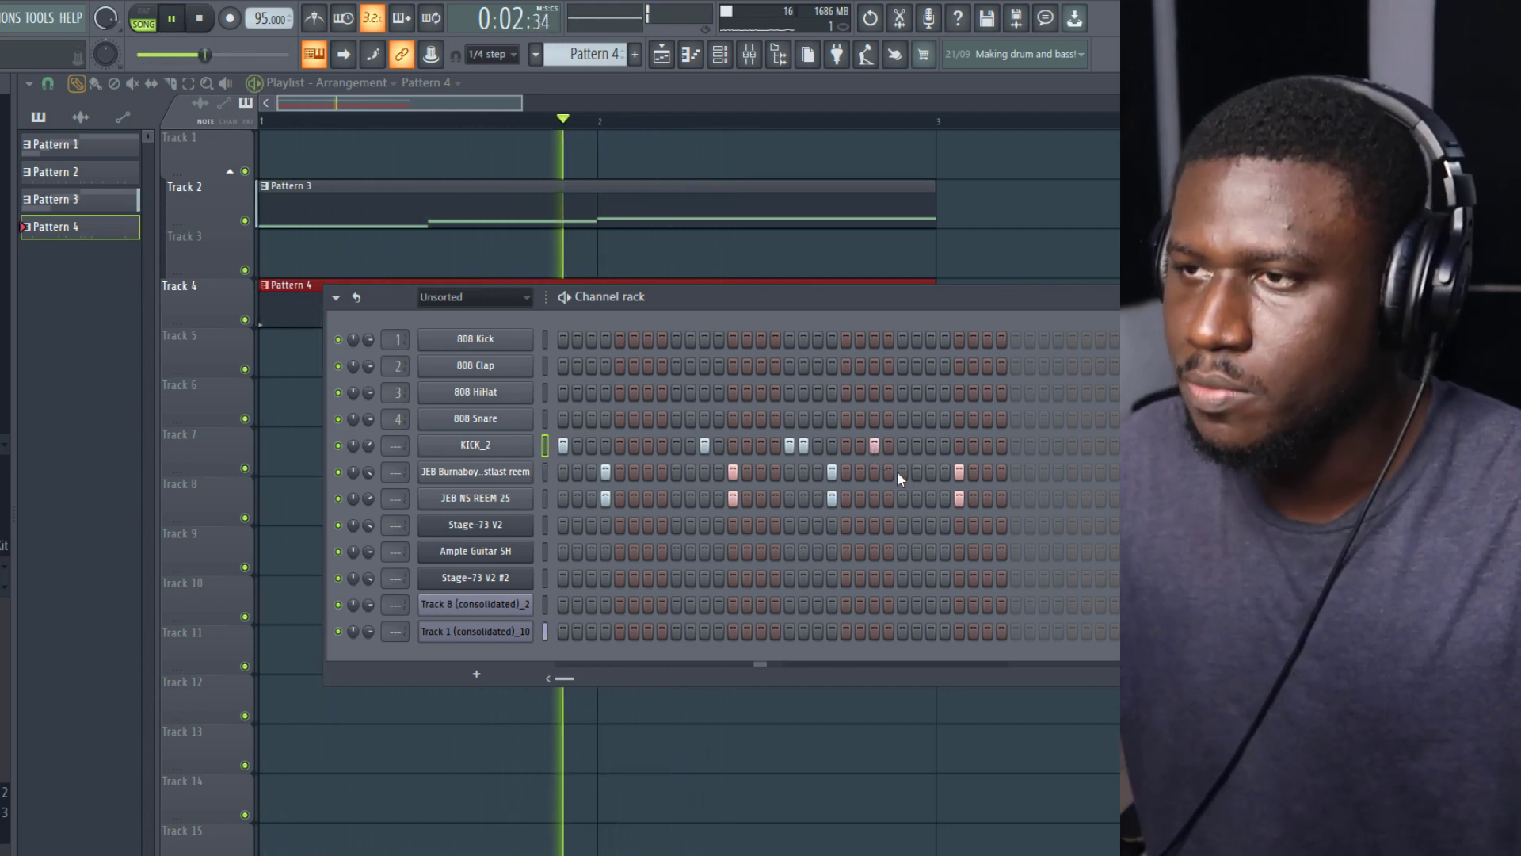
pyautogui.click(930, 446)
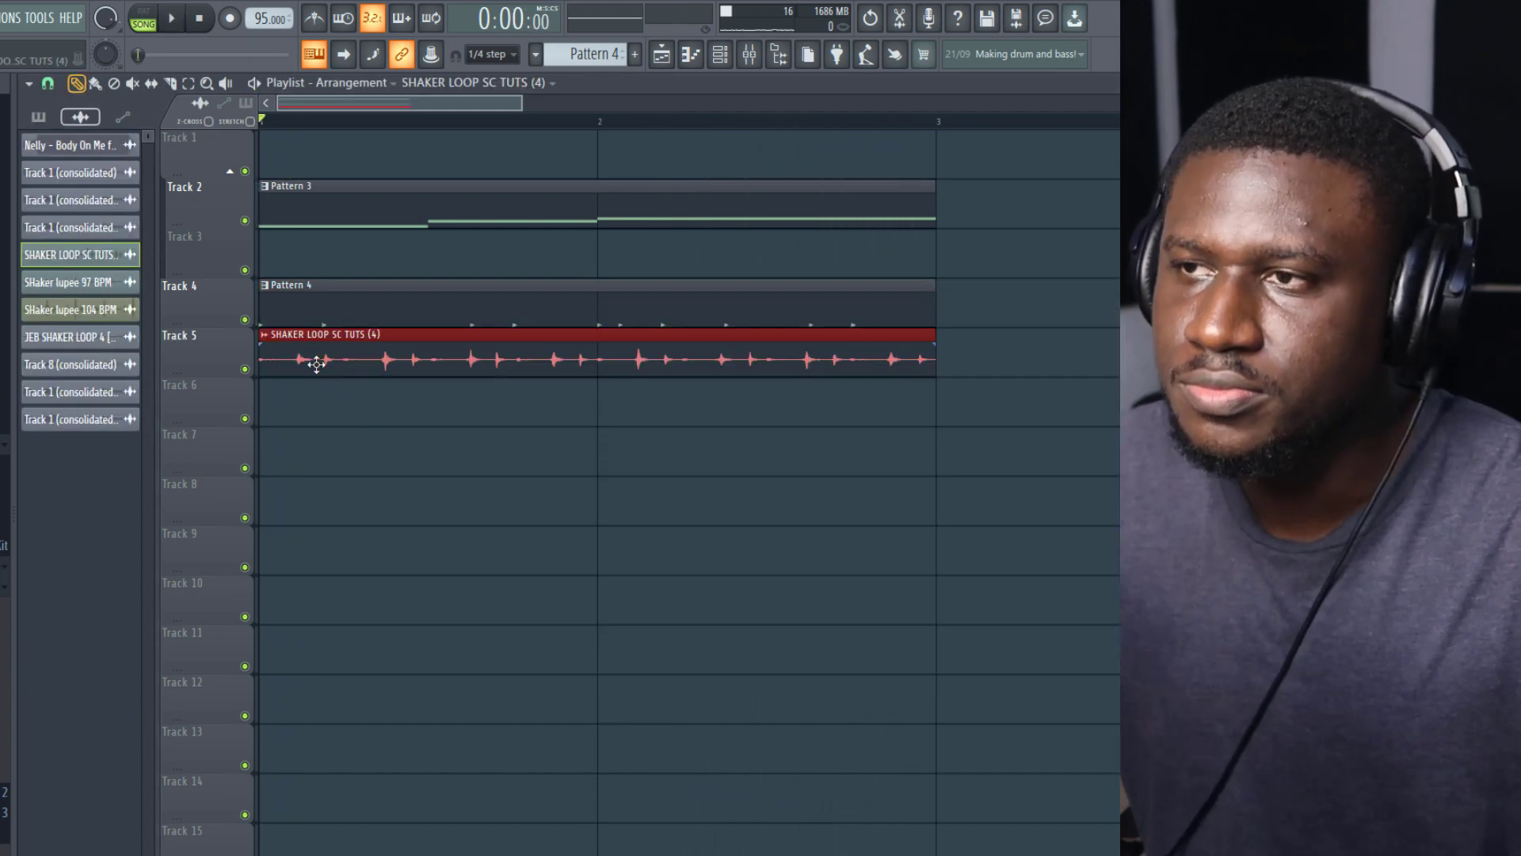
# Play the arrangement with Pattern 3 selected and set the channel rack filter to All.
pyautogui.press('space')
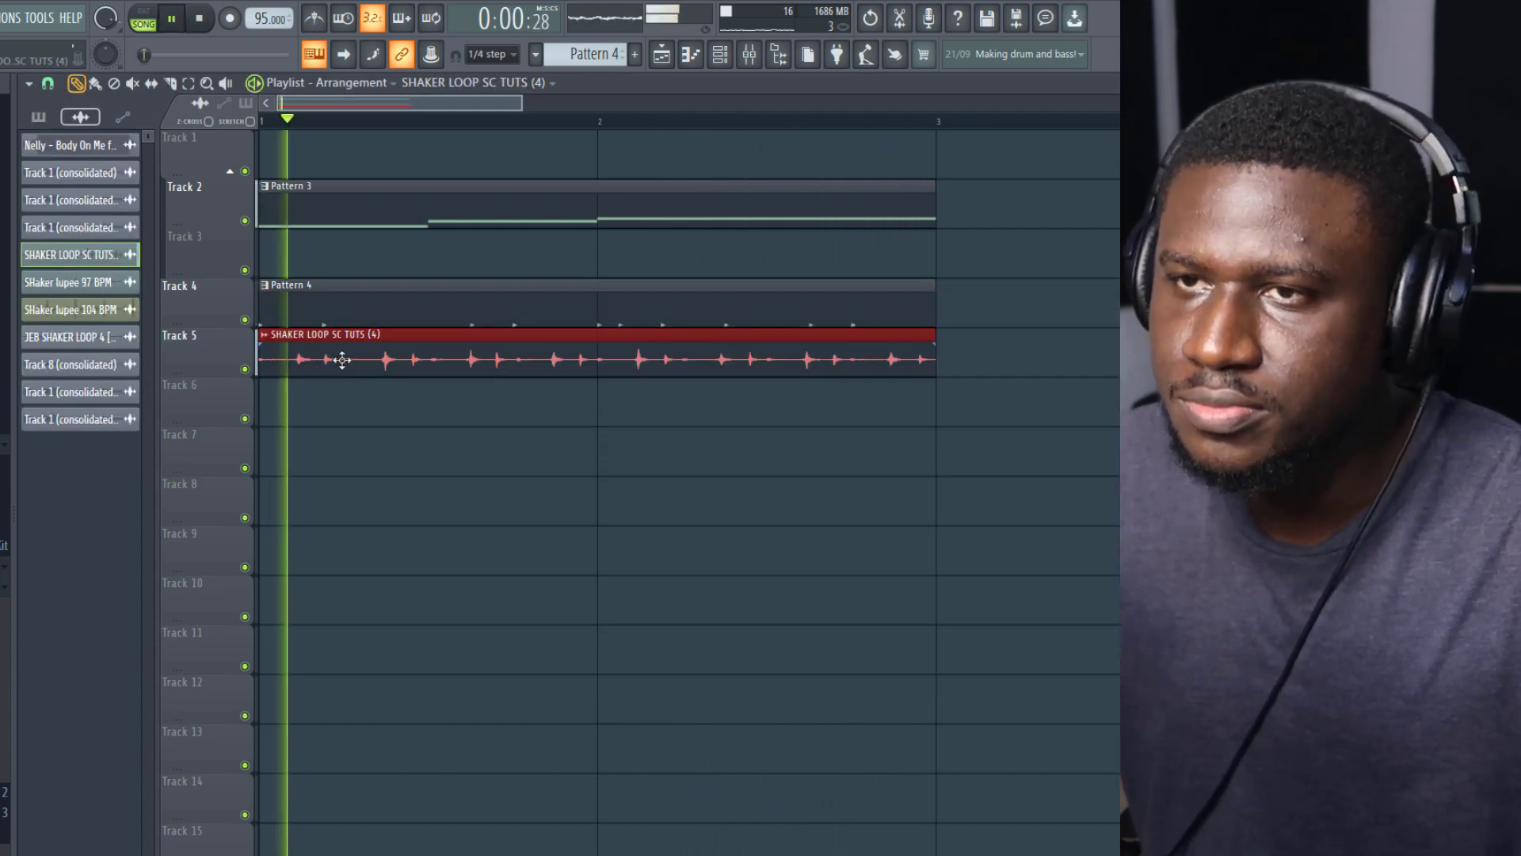
pyautogui.click(720, 55)
pyautogui.click(507, 198)
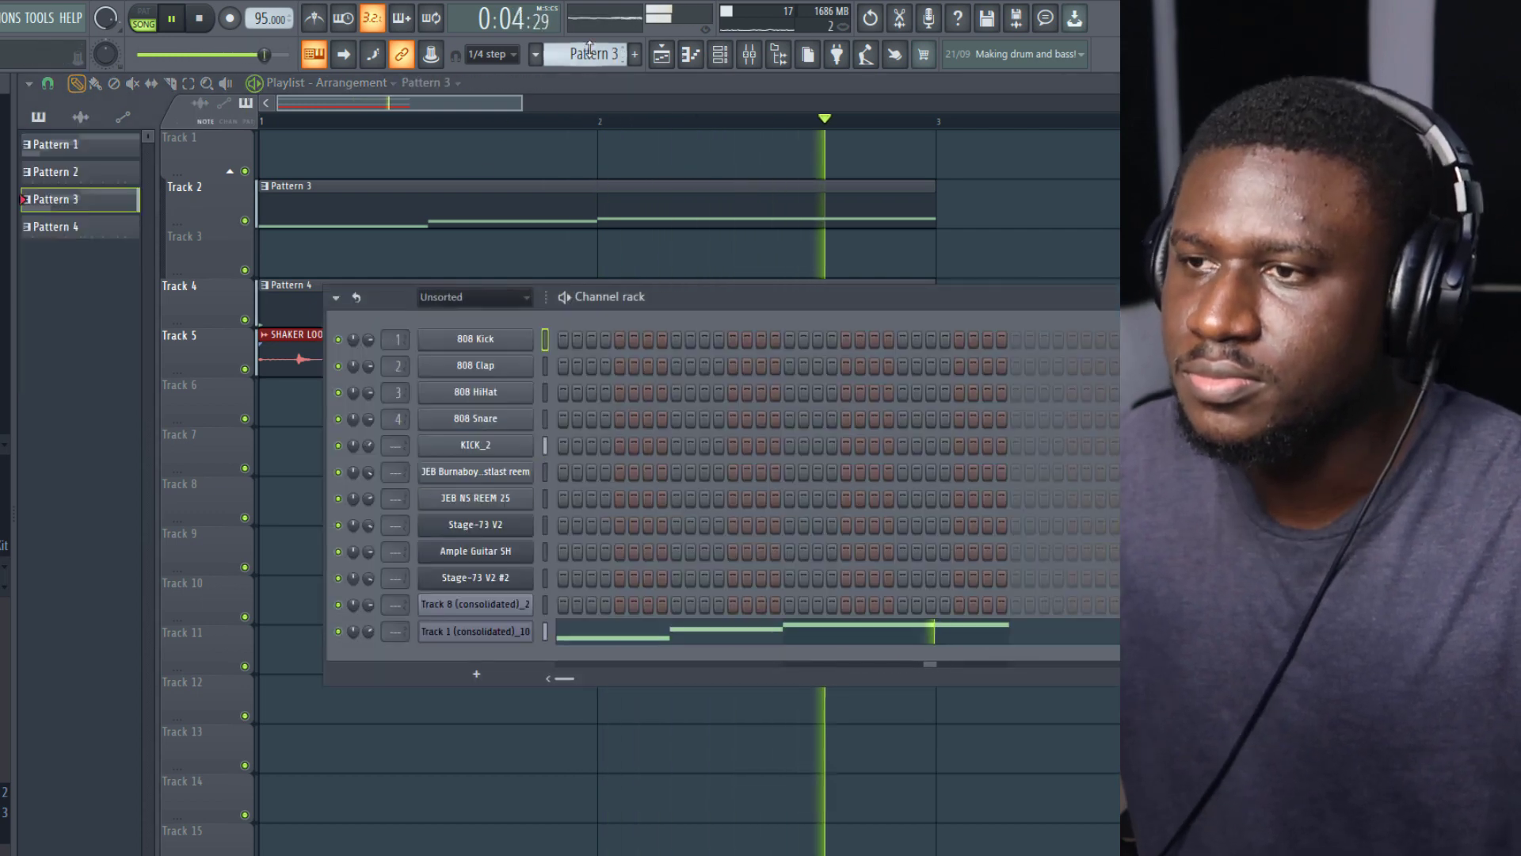
pyautogui.click(473, 297)
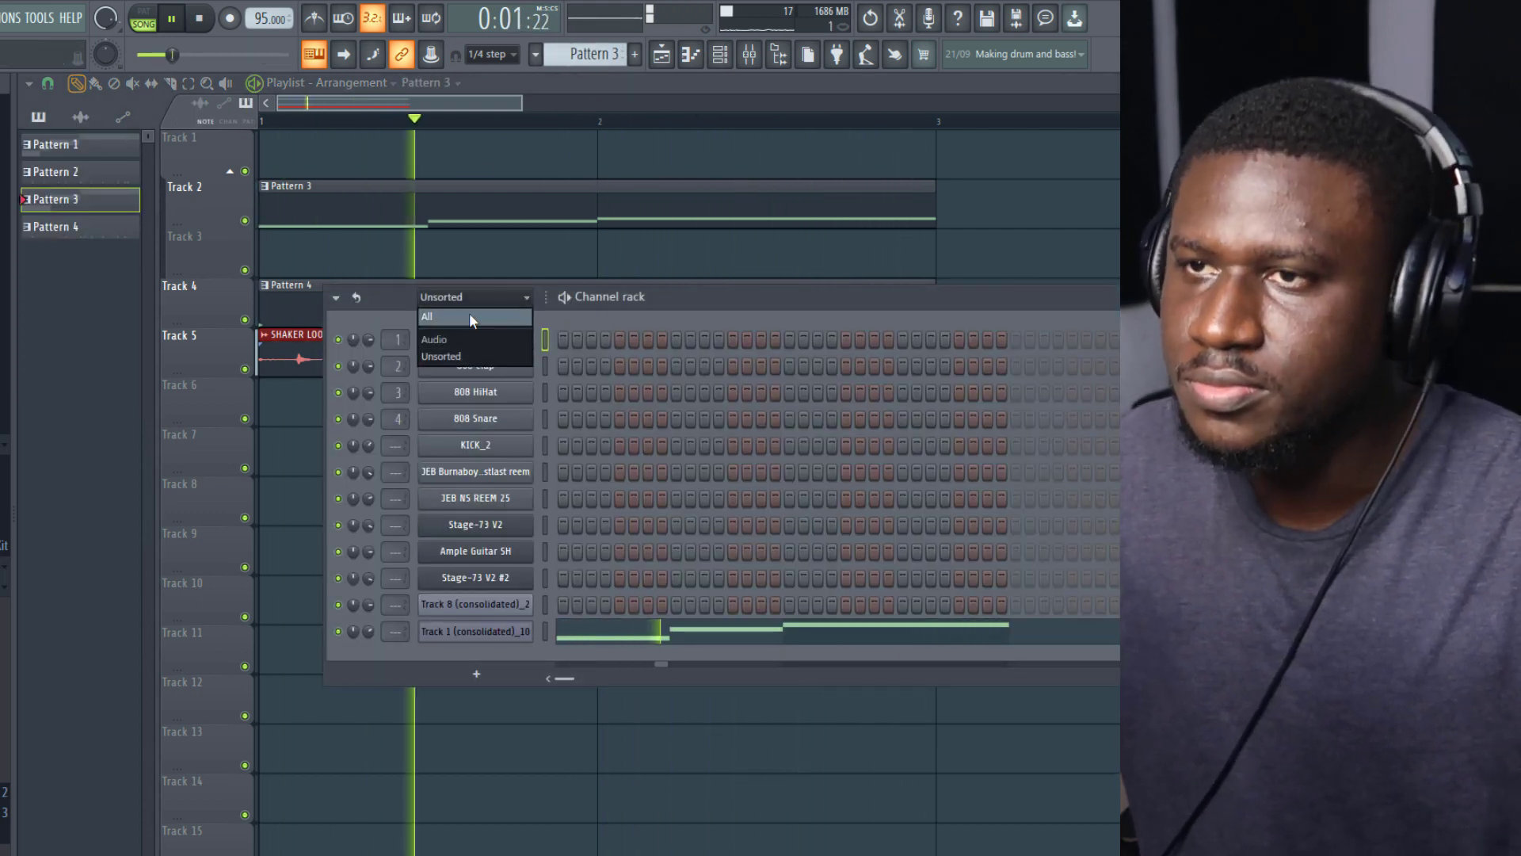
pyautogui.click(455, 325)
pyautogui.scroll(1, 599, 55)
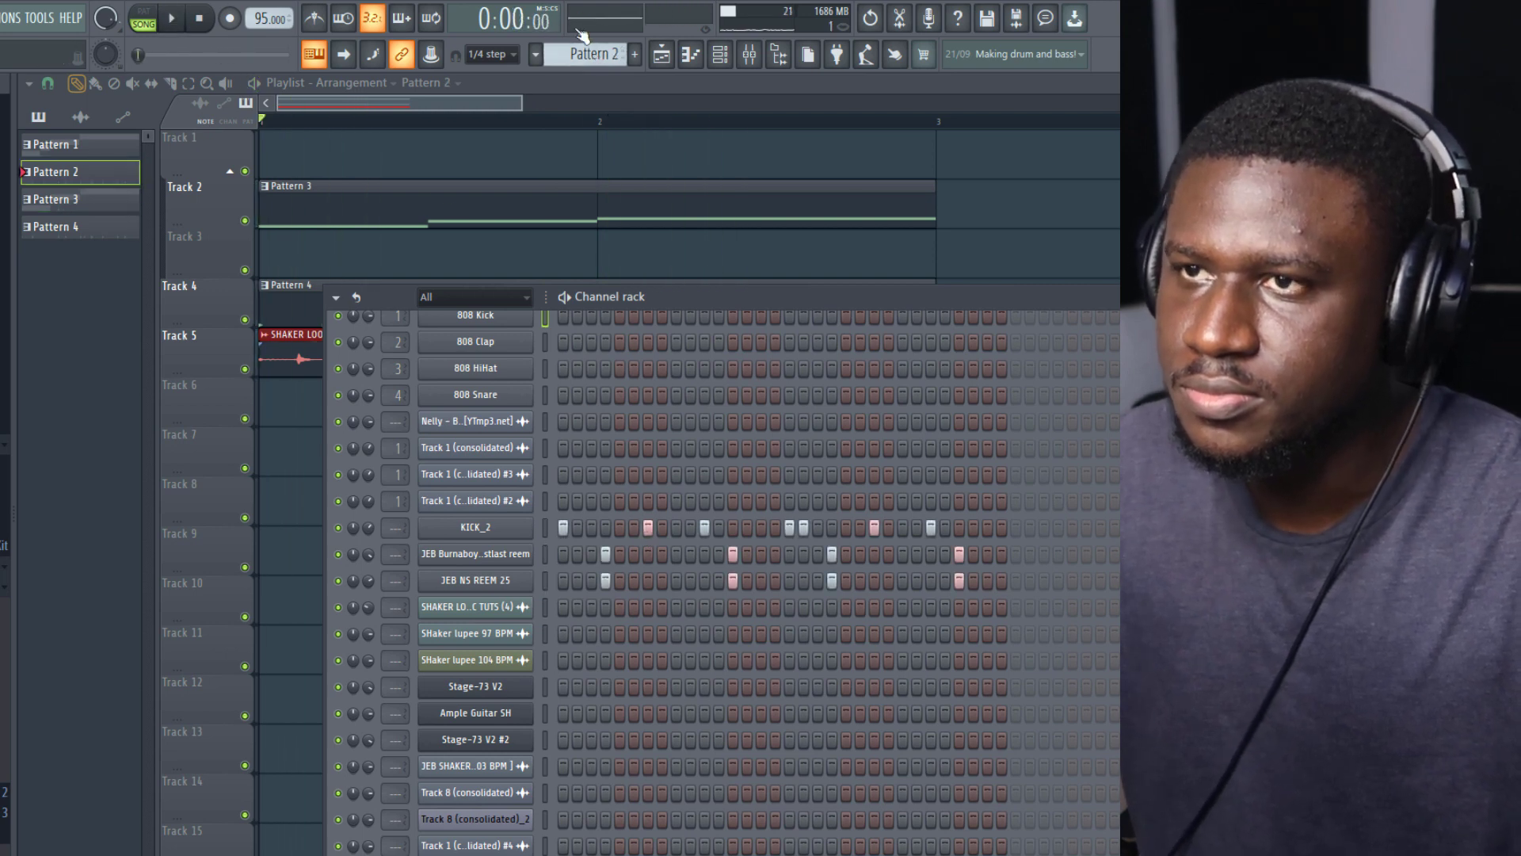
# Reopen Pattern 4, add a KICK_2 hit on step 7 and check it in playback.
pyautogui.click(274, 307)
pyautogui.click(721, 54)
pyautogui.press('space')
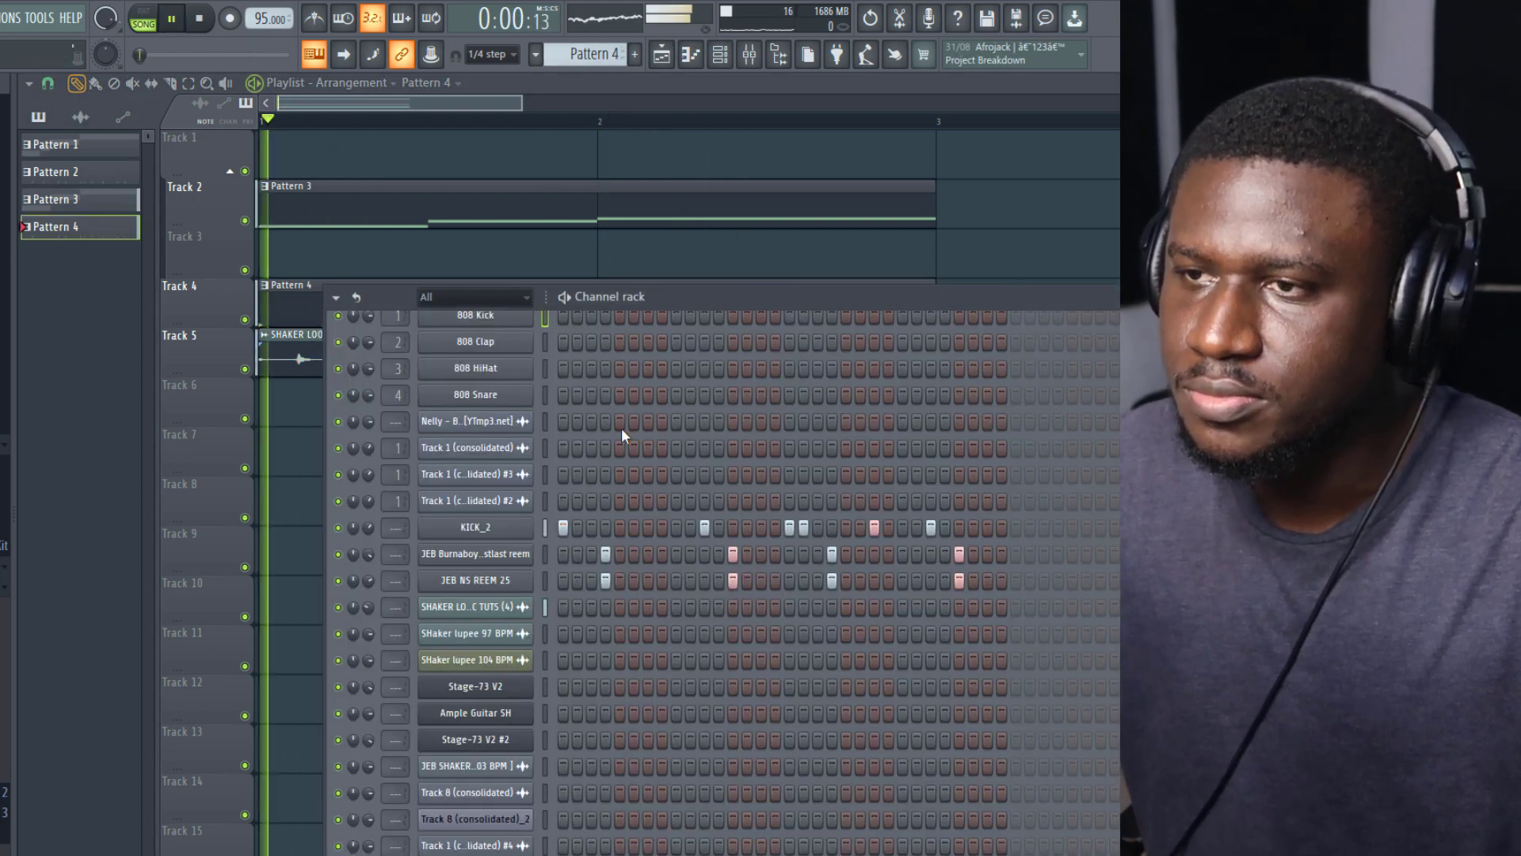
pyautogui.click(650, 525)
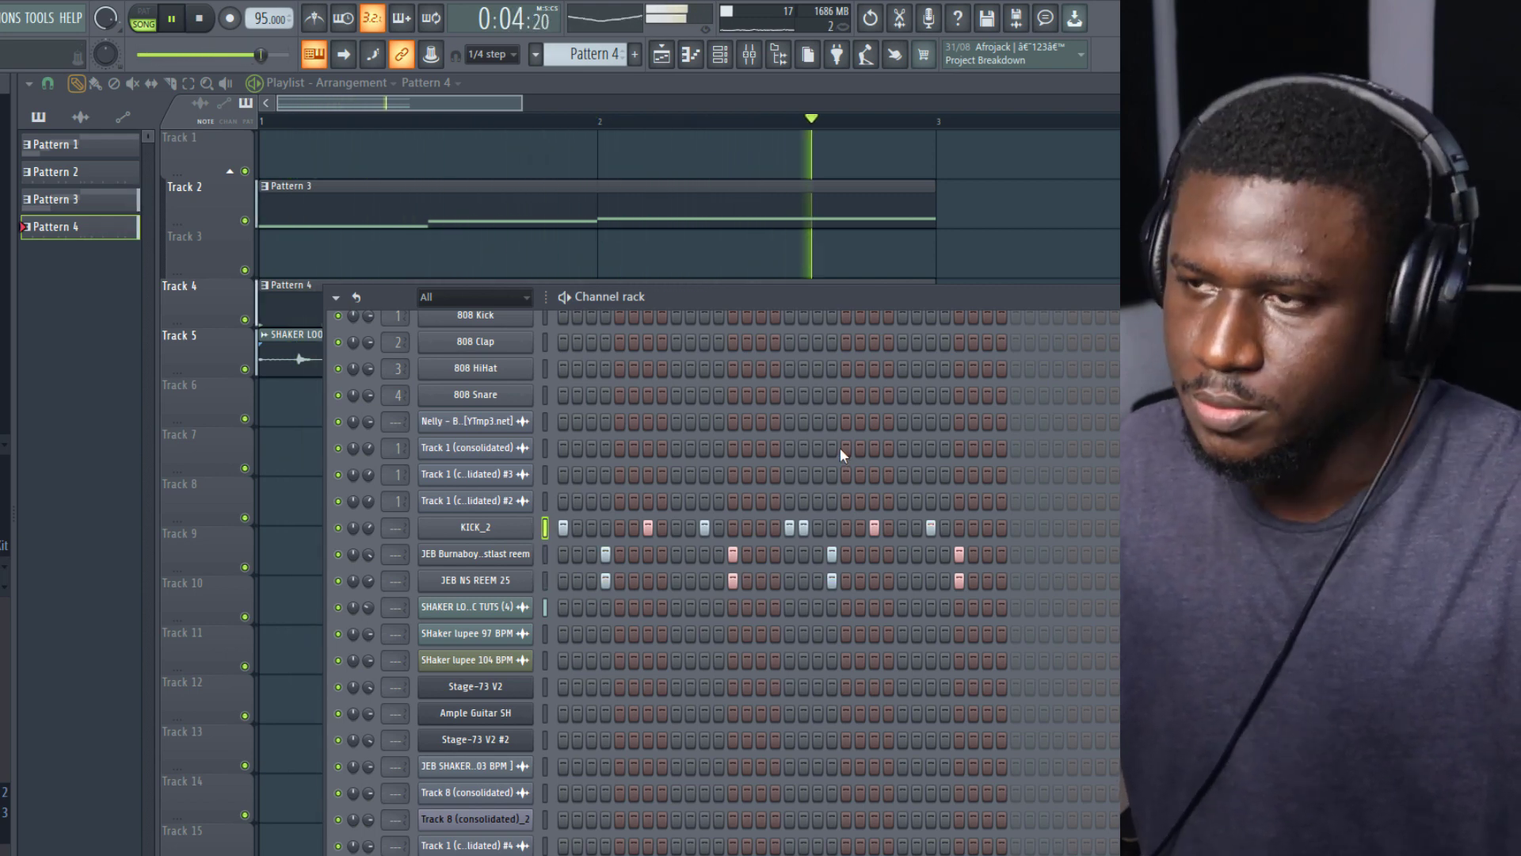
pyautogui.press('space')
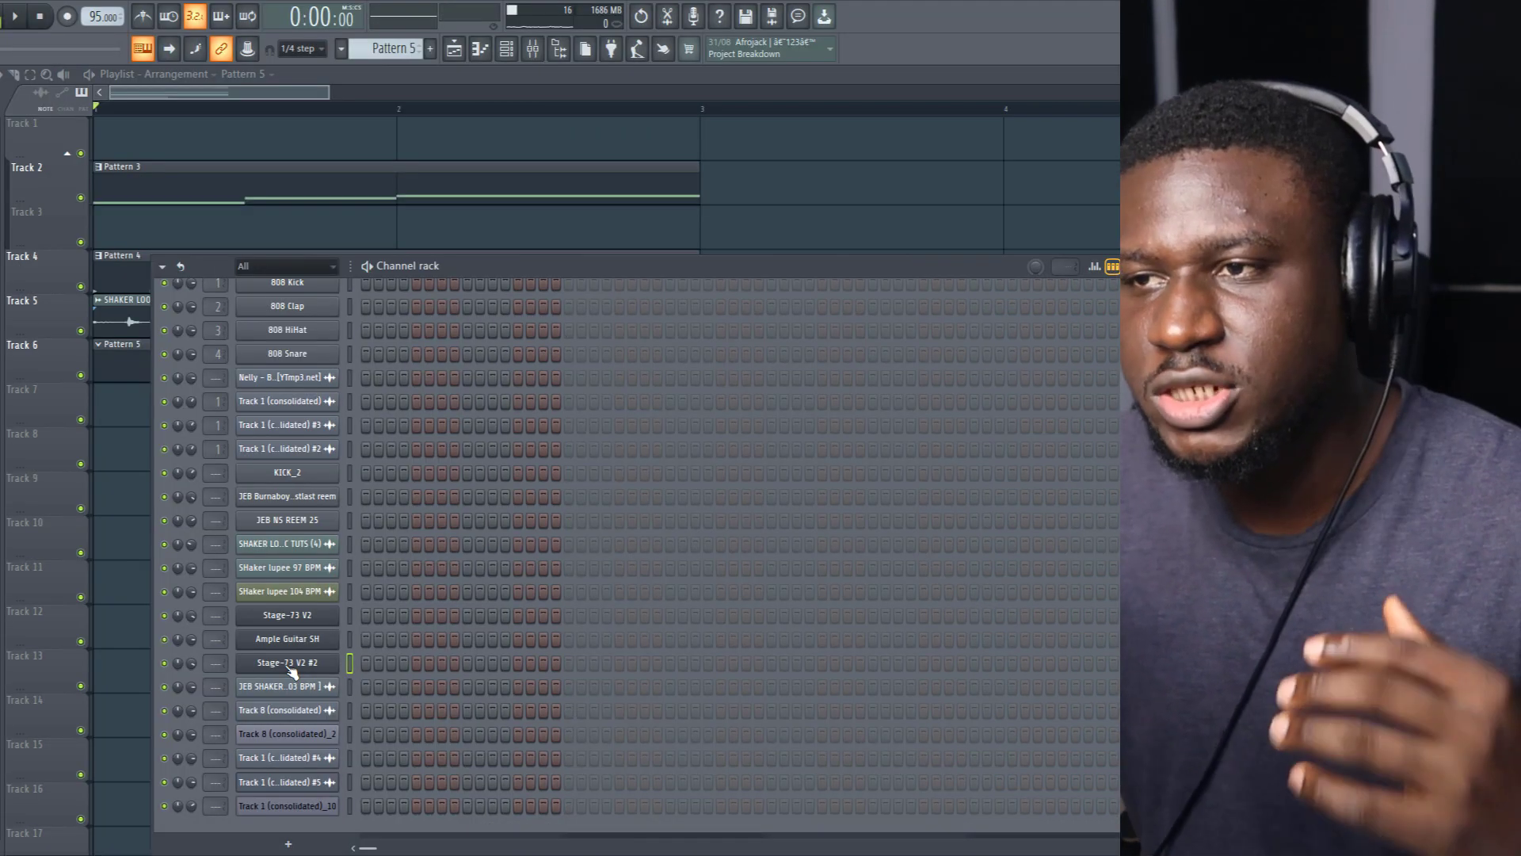
# Record a chord progression with Stage-73 V2 #2 into Pattern 5 over the playing loop.
pyautogui.click(290, 666)
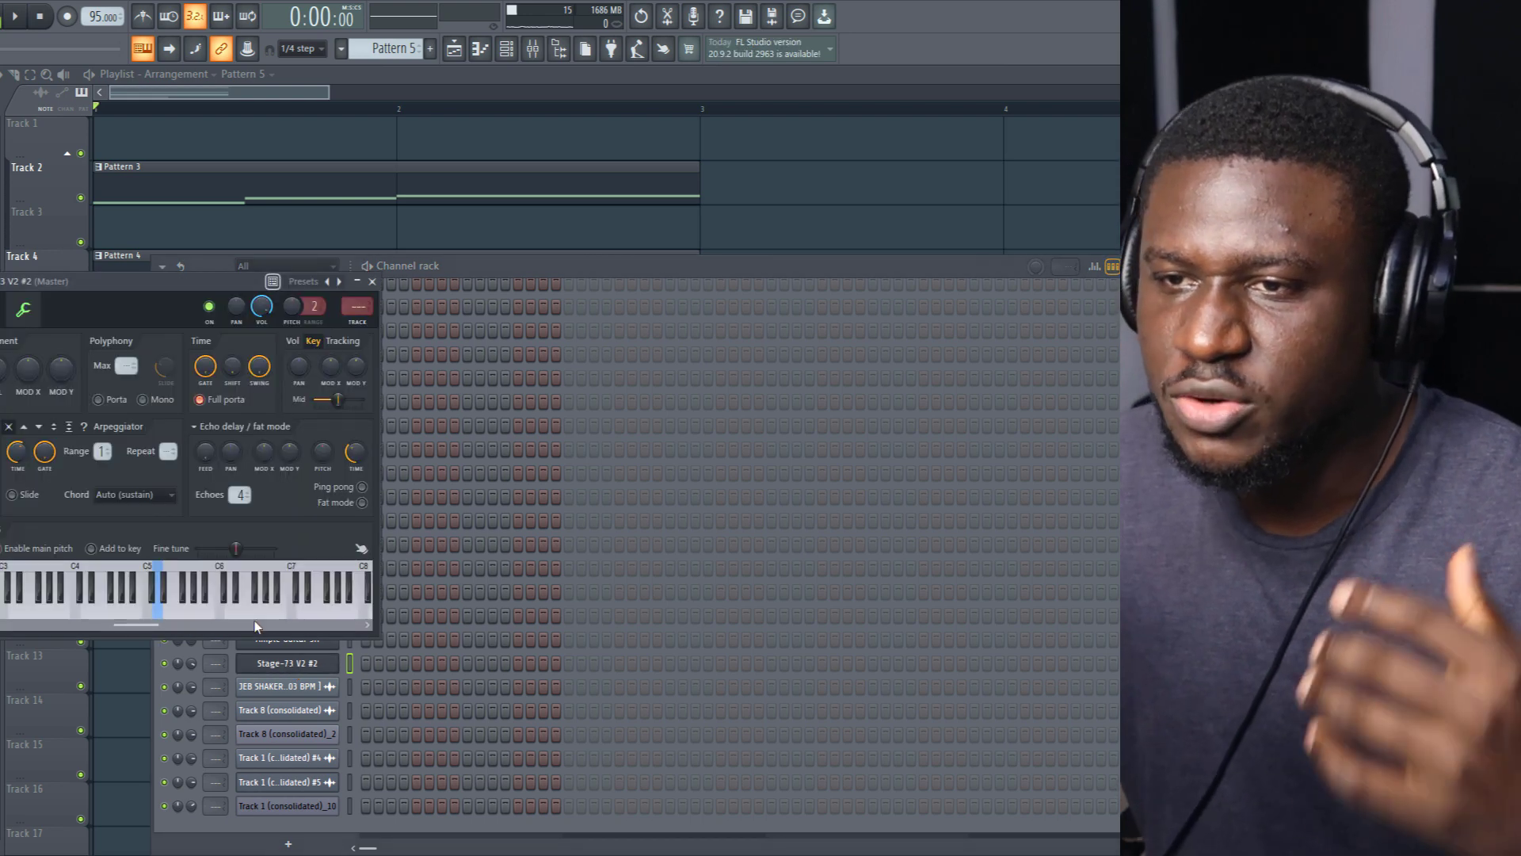
pyautogui.click(23, 309)
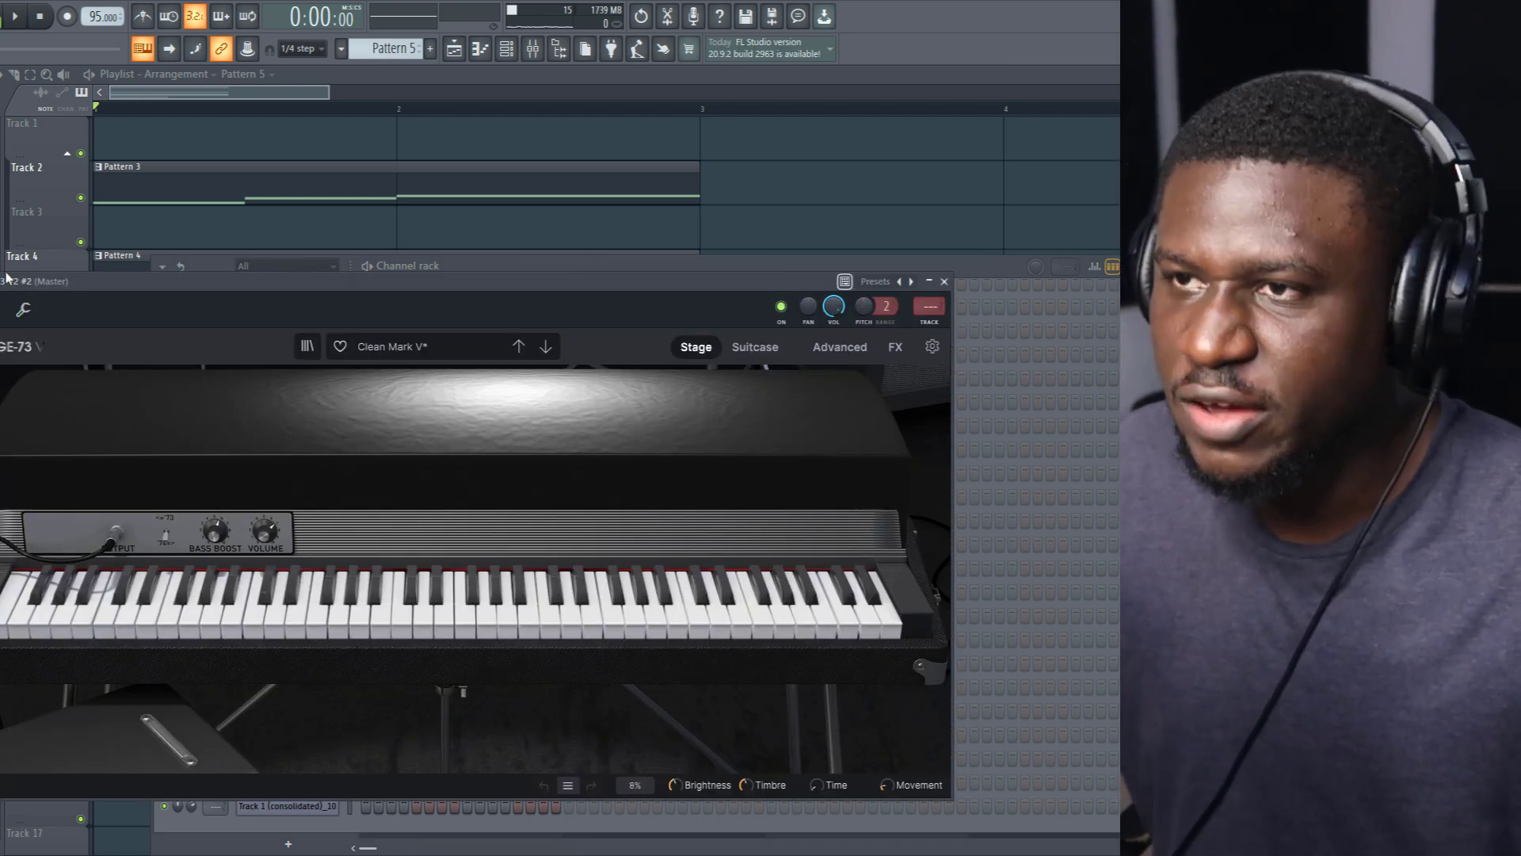
pyautogui.click(307, 98)
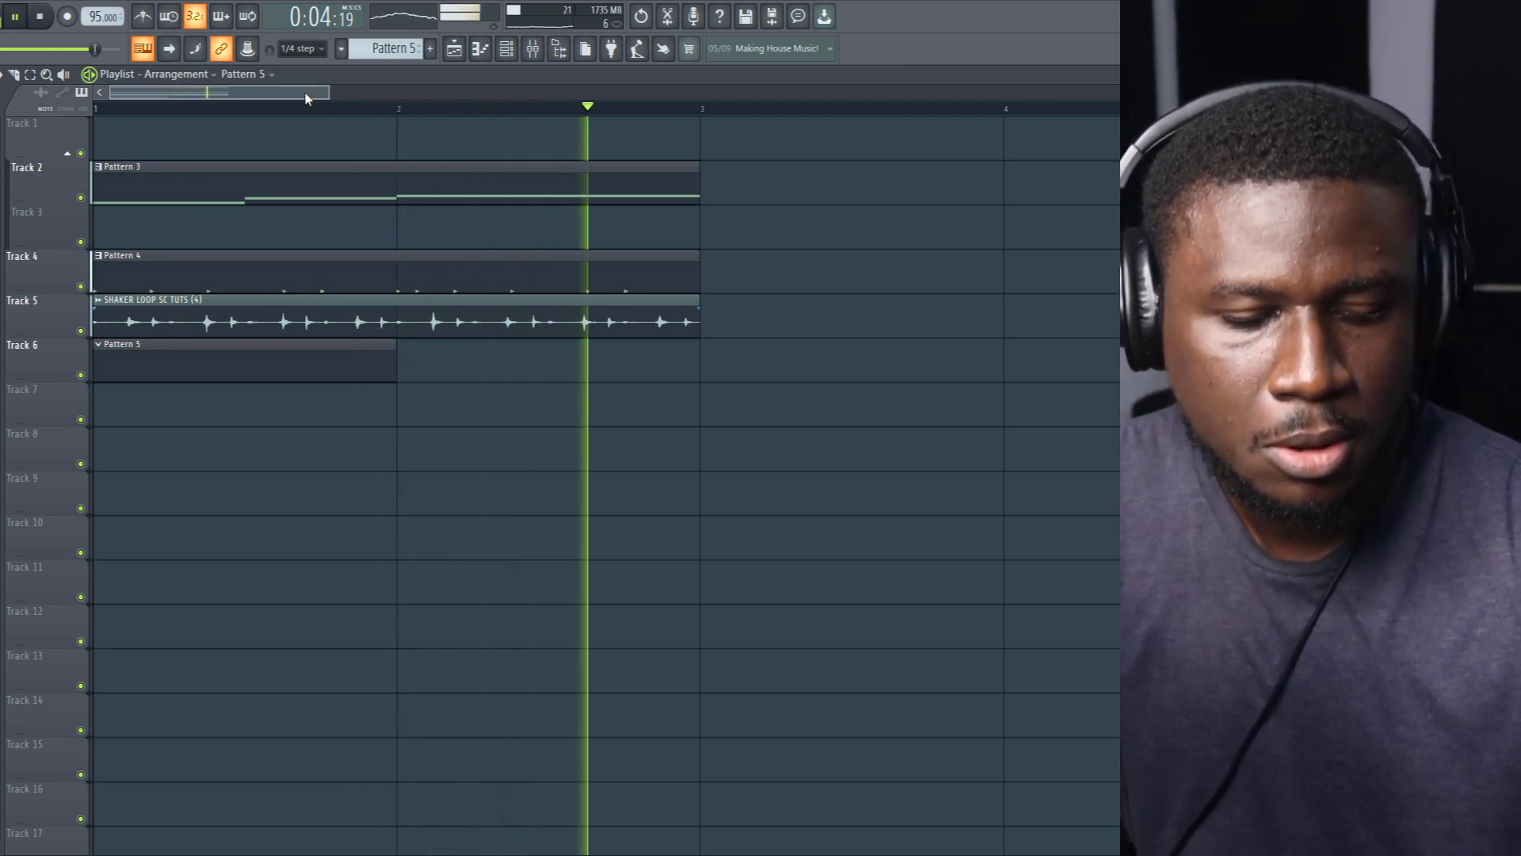
pyautogui.press('space')
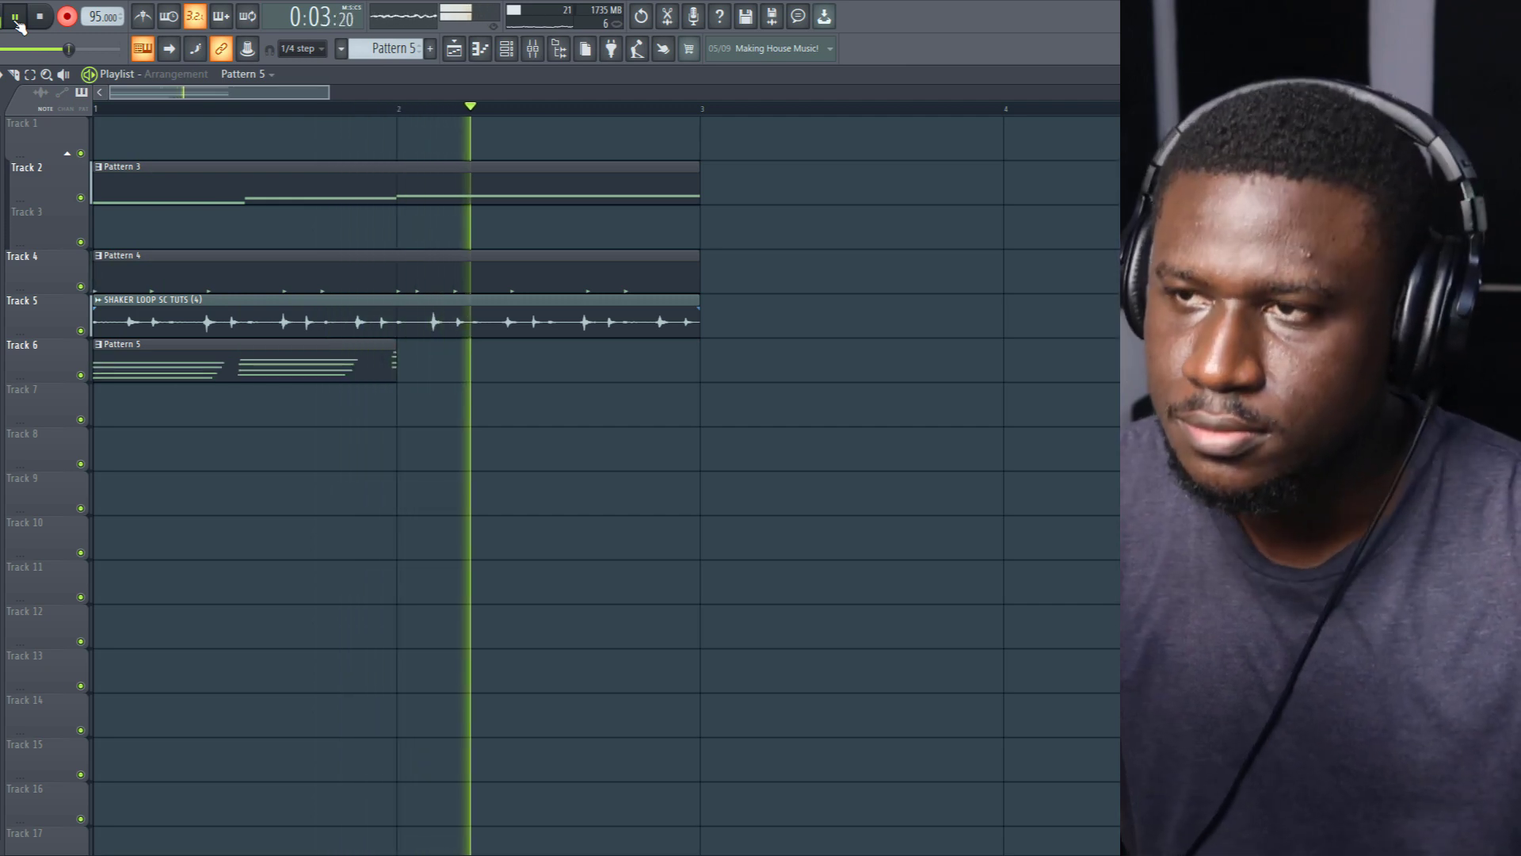
pyautogui.press('space')
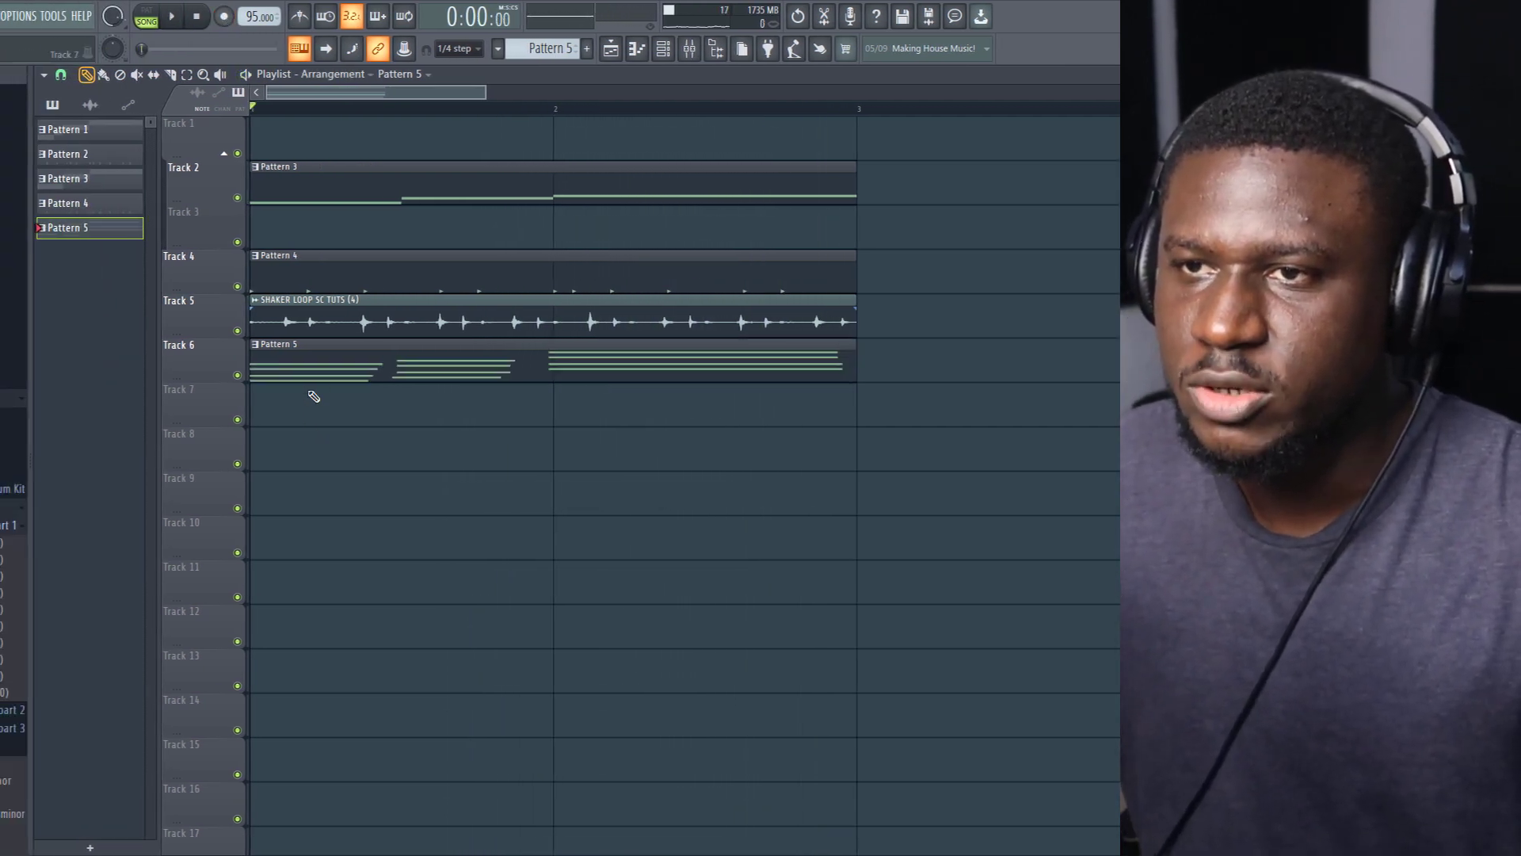
# Open the recorded Pattern 5 chords in the piano roll and quantize the notes.
pyautogui.doubleClick(306, 360)
pyautogui.scroll(3, 368, 389)
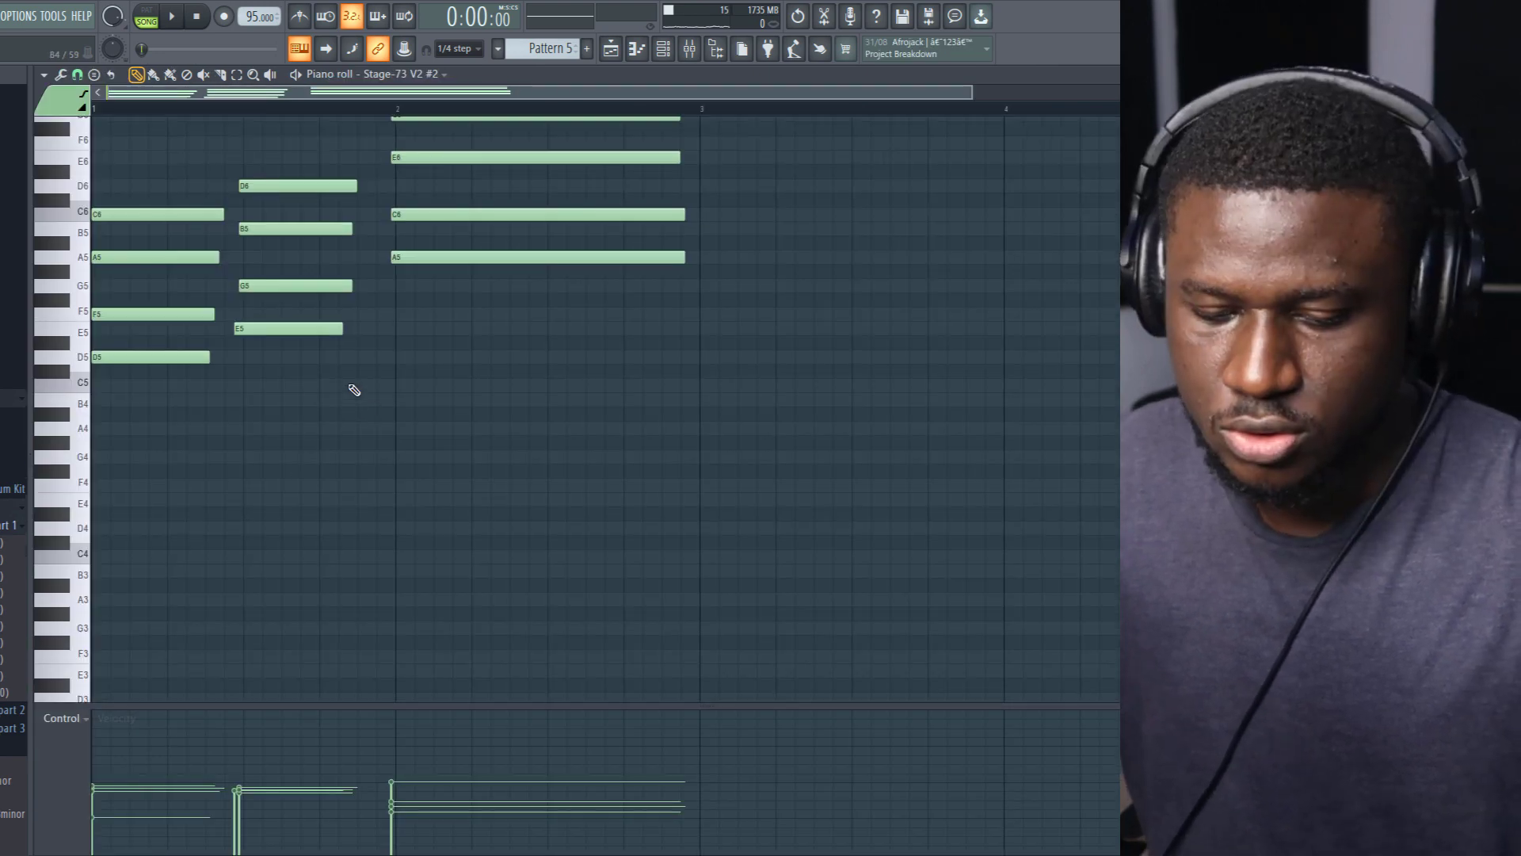
pyautogui.hotkey('ctrl', 'q')
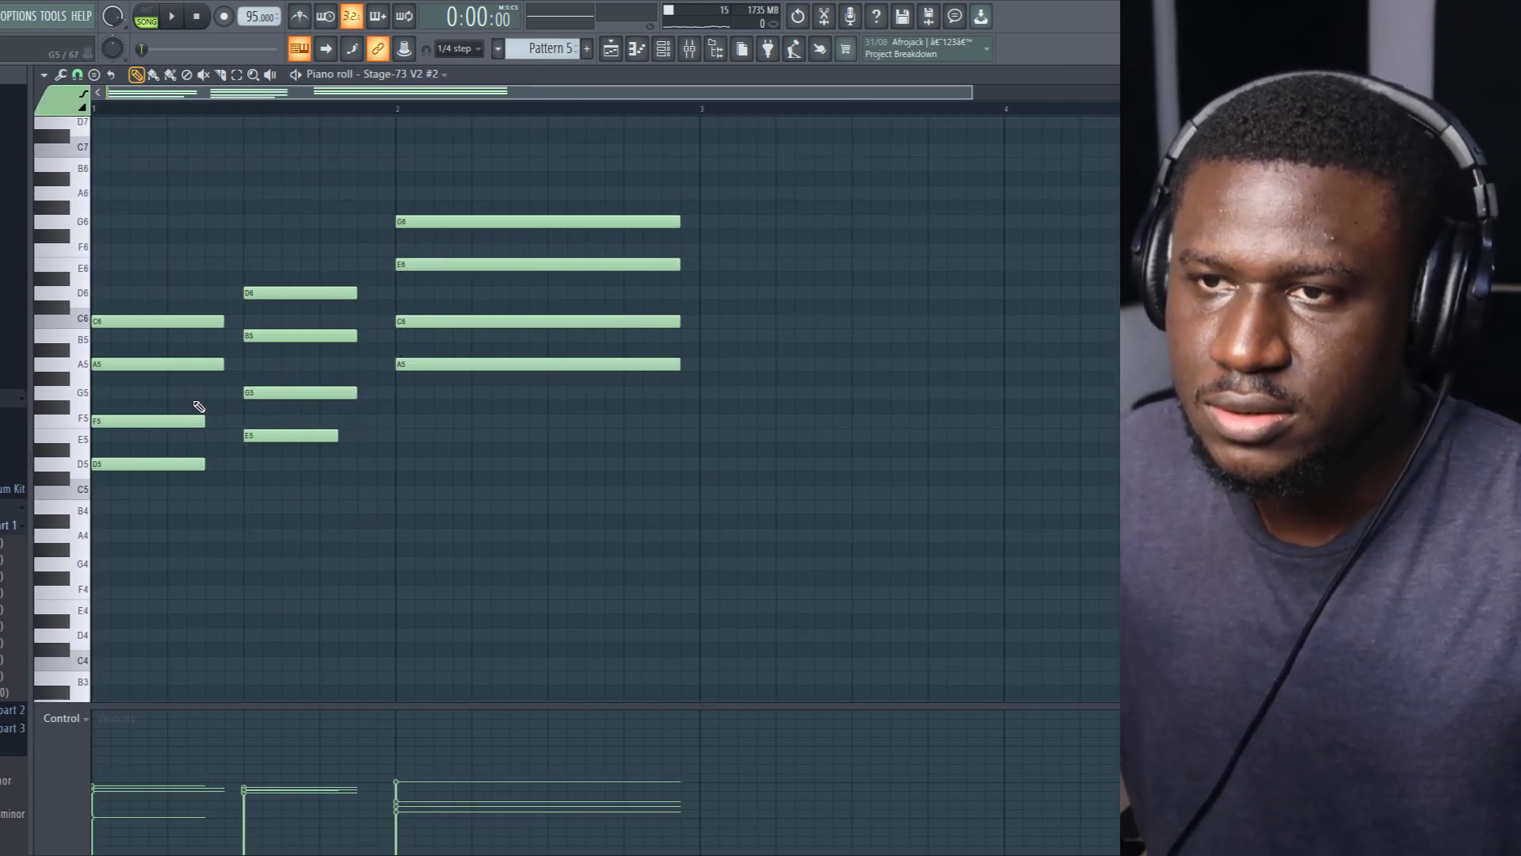
# Lower the A4 note in the last Pattern 5 chord to G4 while listening to playback.
pyautogui.press('space')
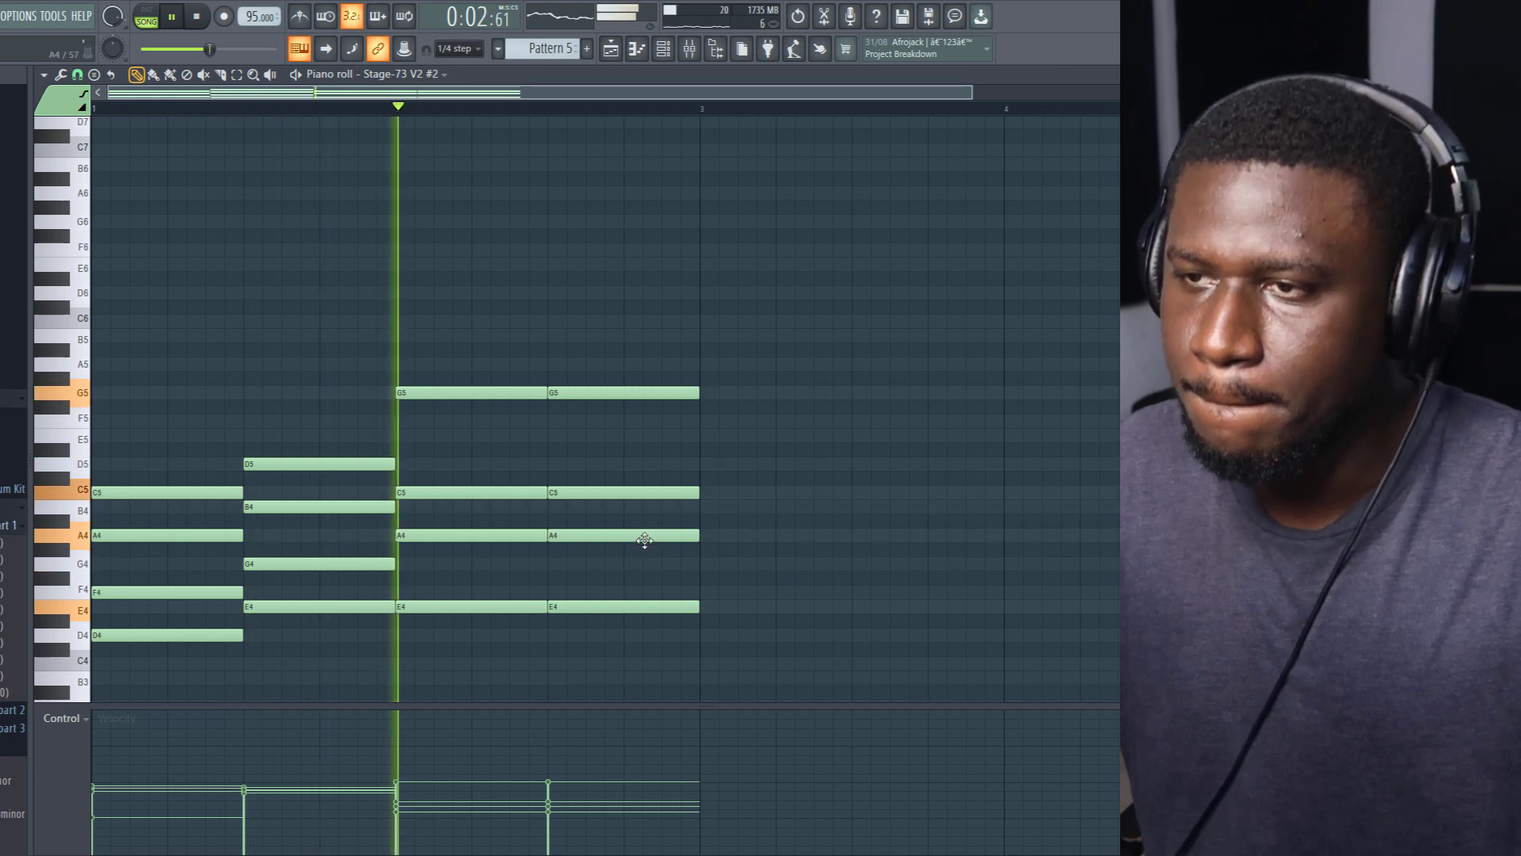
pyautogui.moveTo(644, 540)
pyautogui.mouseDown()
pyautogui.moveTo(655, 581)
pyautogui.moveTo(645, 567)
pyautogui.mouseUp()
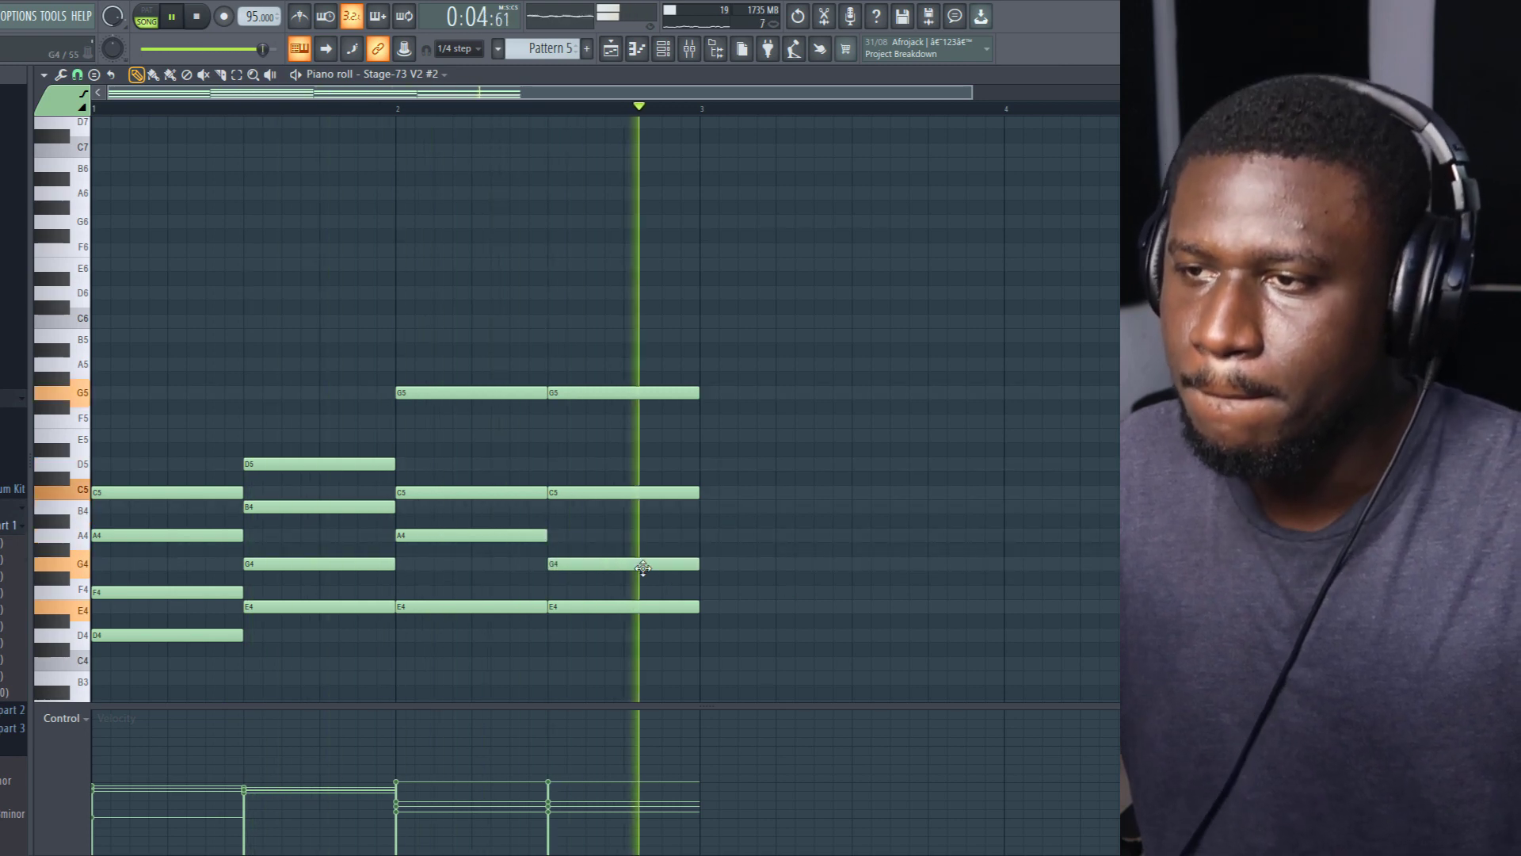
pyautogui.press('space')
# Select the Ample Guitar SH channel and rehearse its part over the playing loop.
pyautogui.click(688, 49)
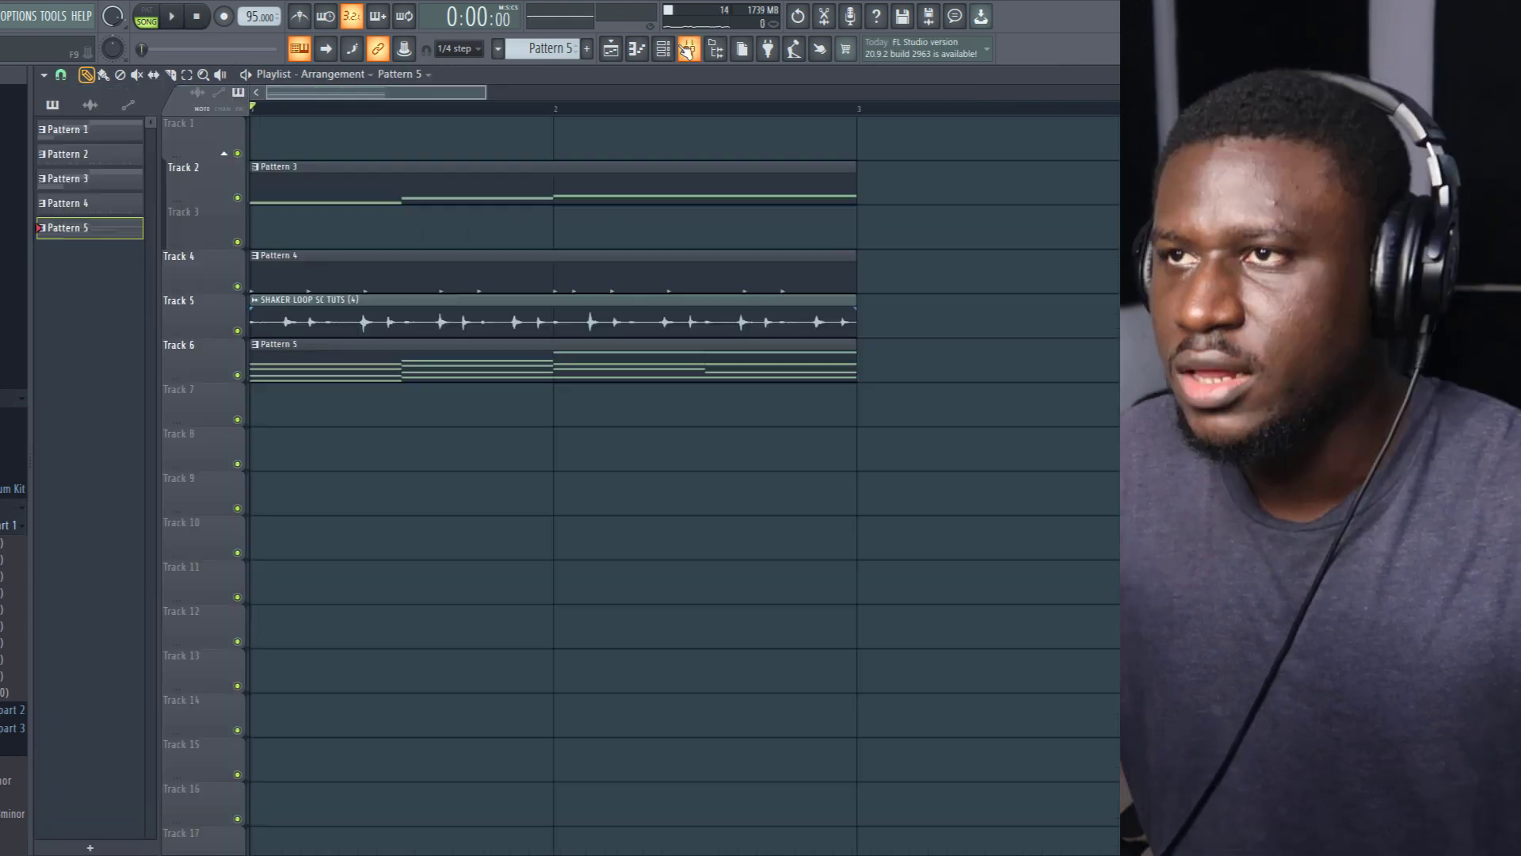
pyautogui.click(666, 50)
pyautogui.scroll(1, 516, 502)
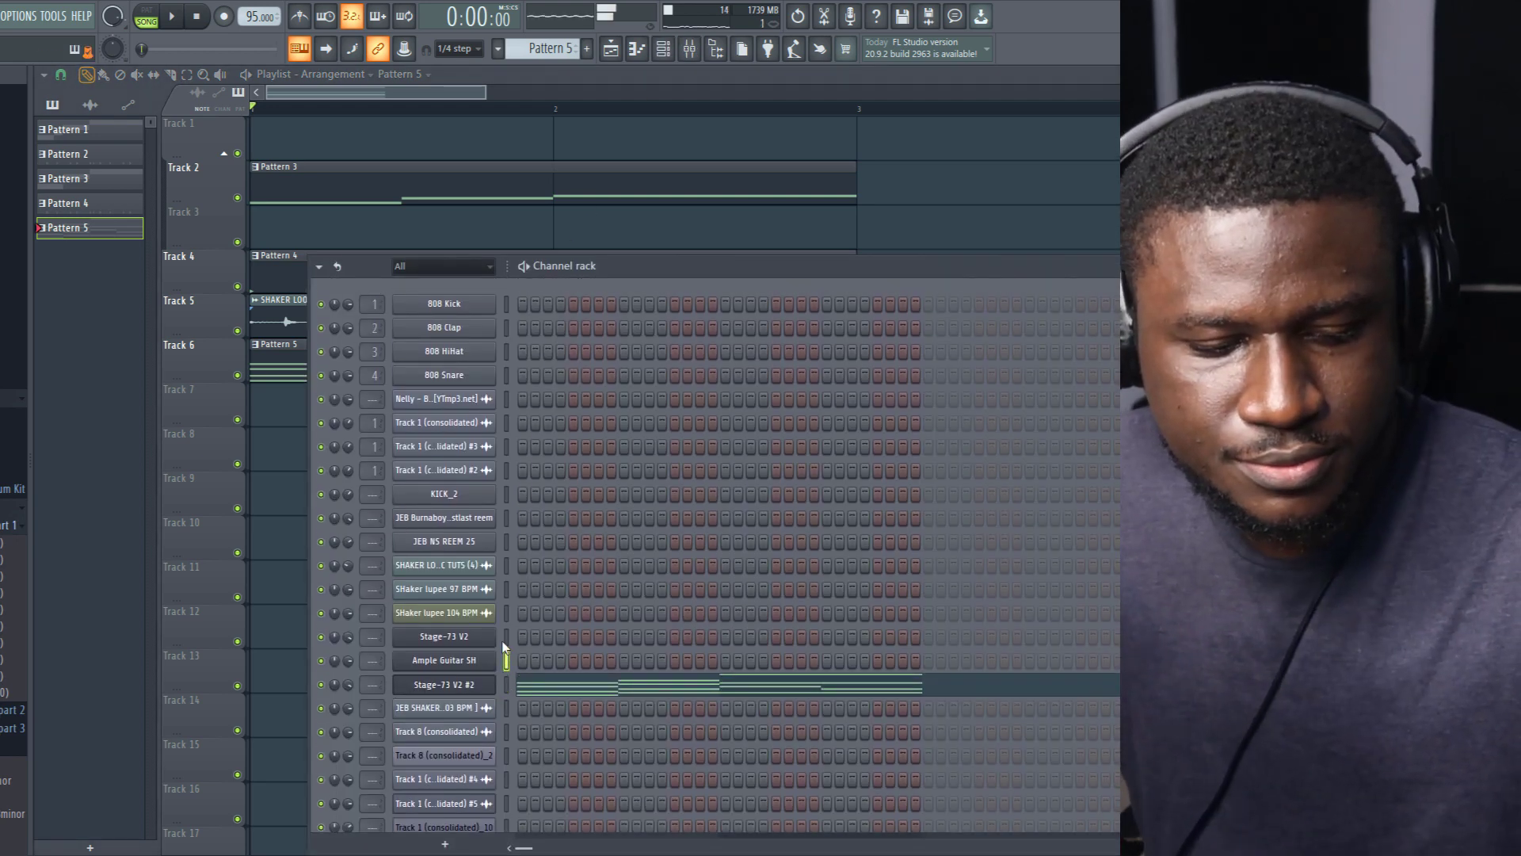
pyautogui.press('space')
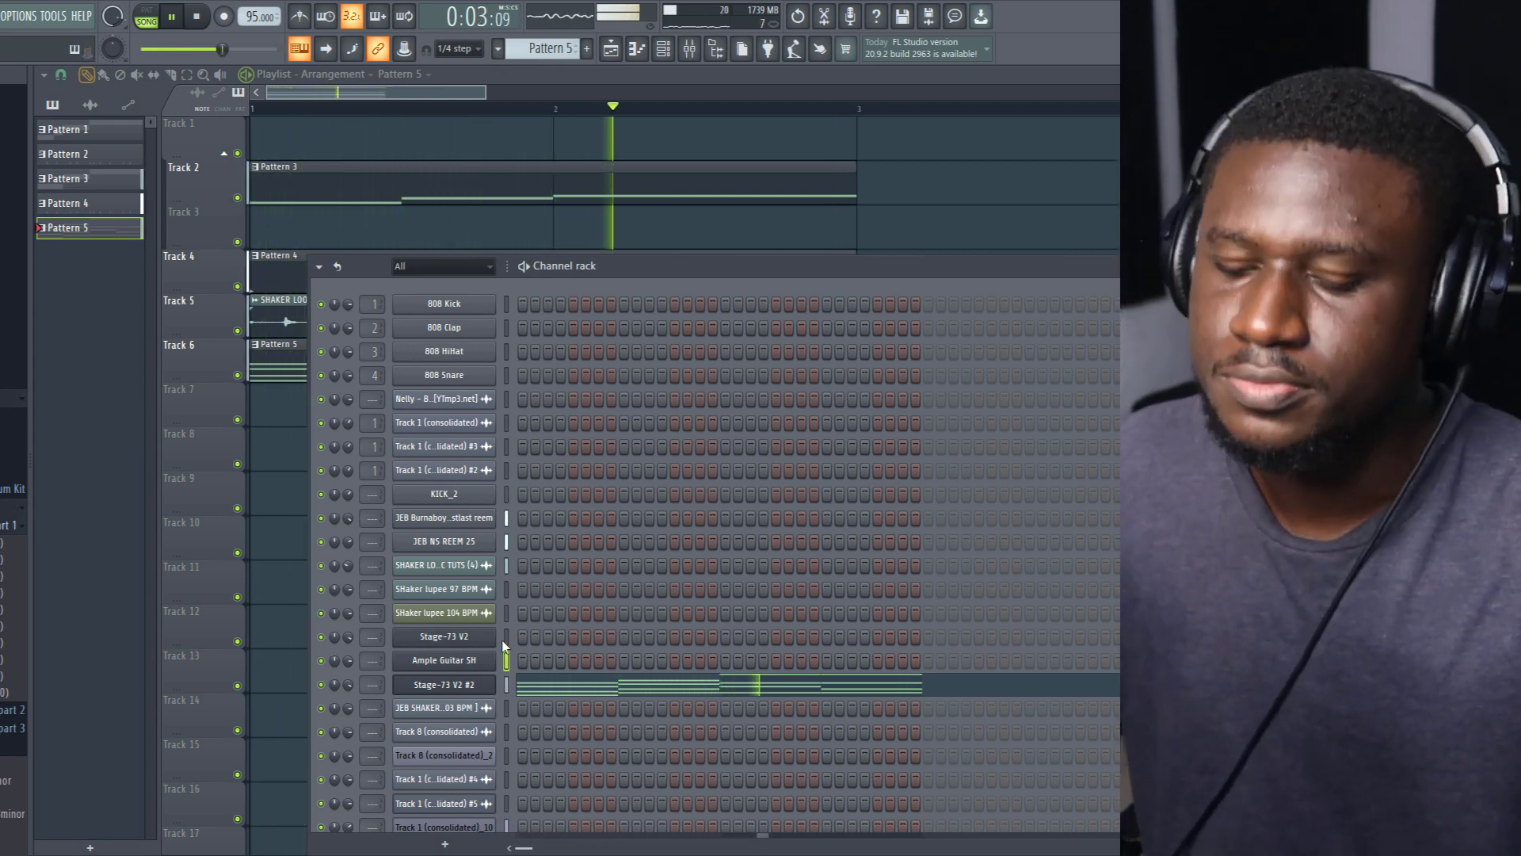
pyautogui.press('space')
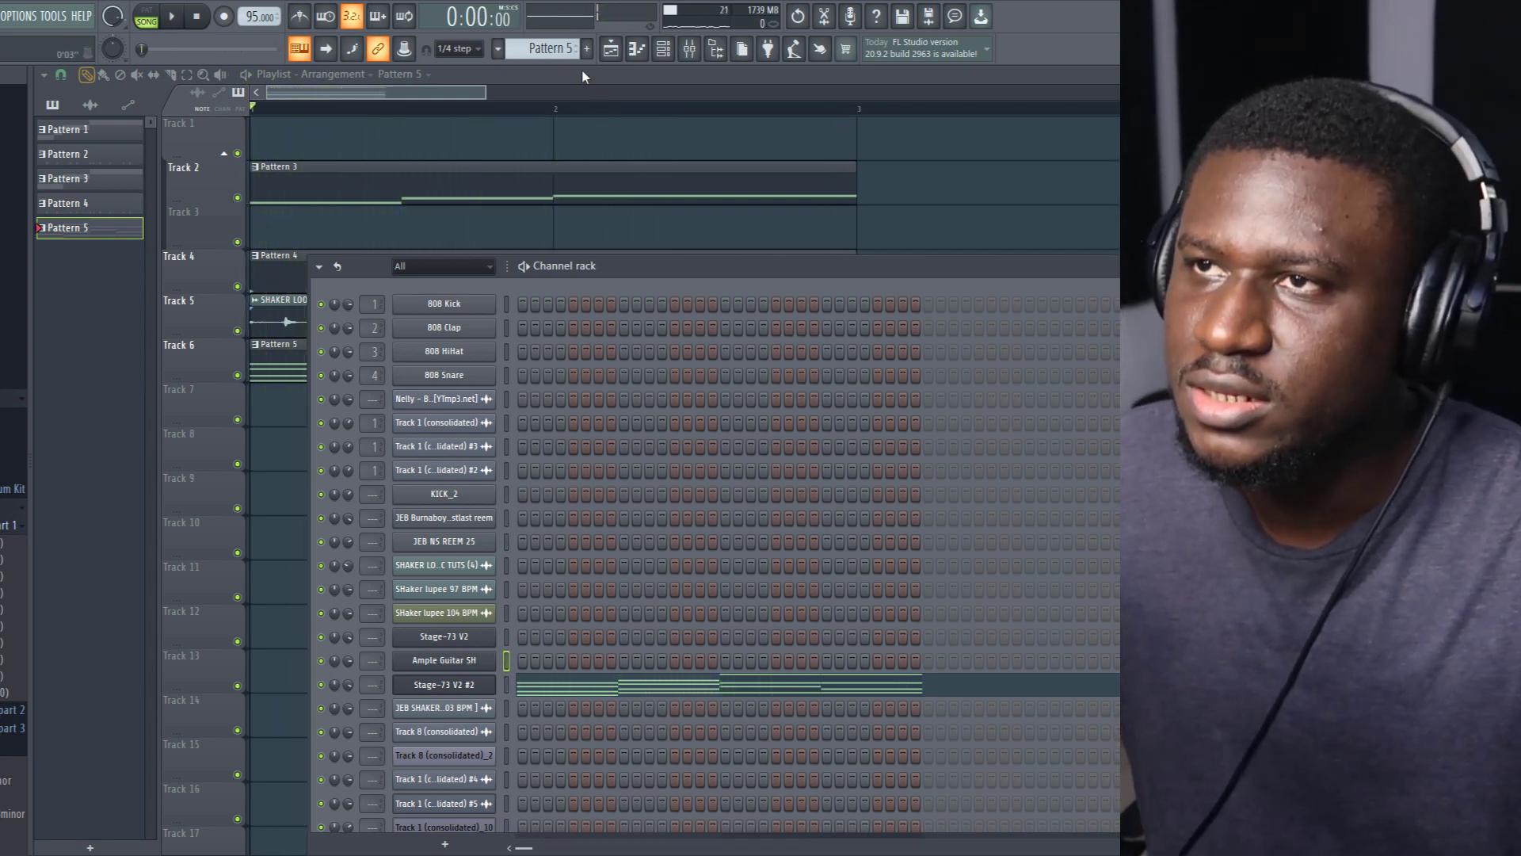
# Record a chord part with Ample Guitar SH into Pattern 6.
pyautogui.click(562, 47)
pyautogui.click(618, 55)
pyautogui.click(223, 16)
pyautogui.click(176, 17)
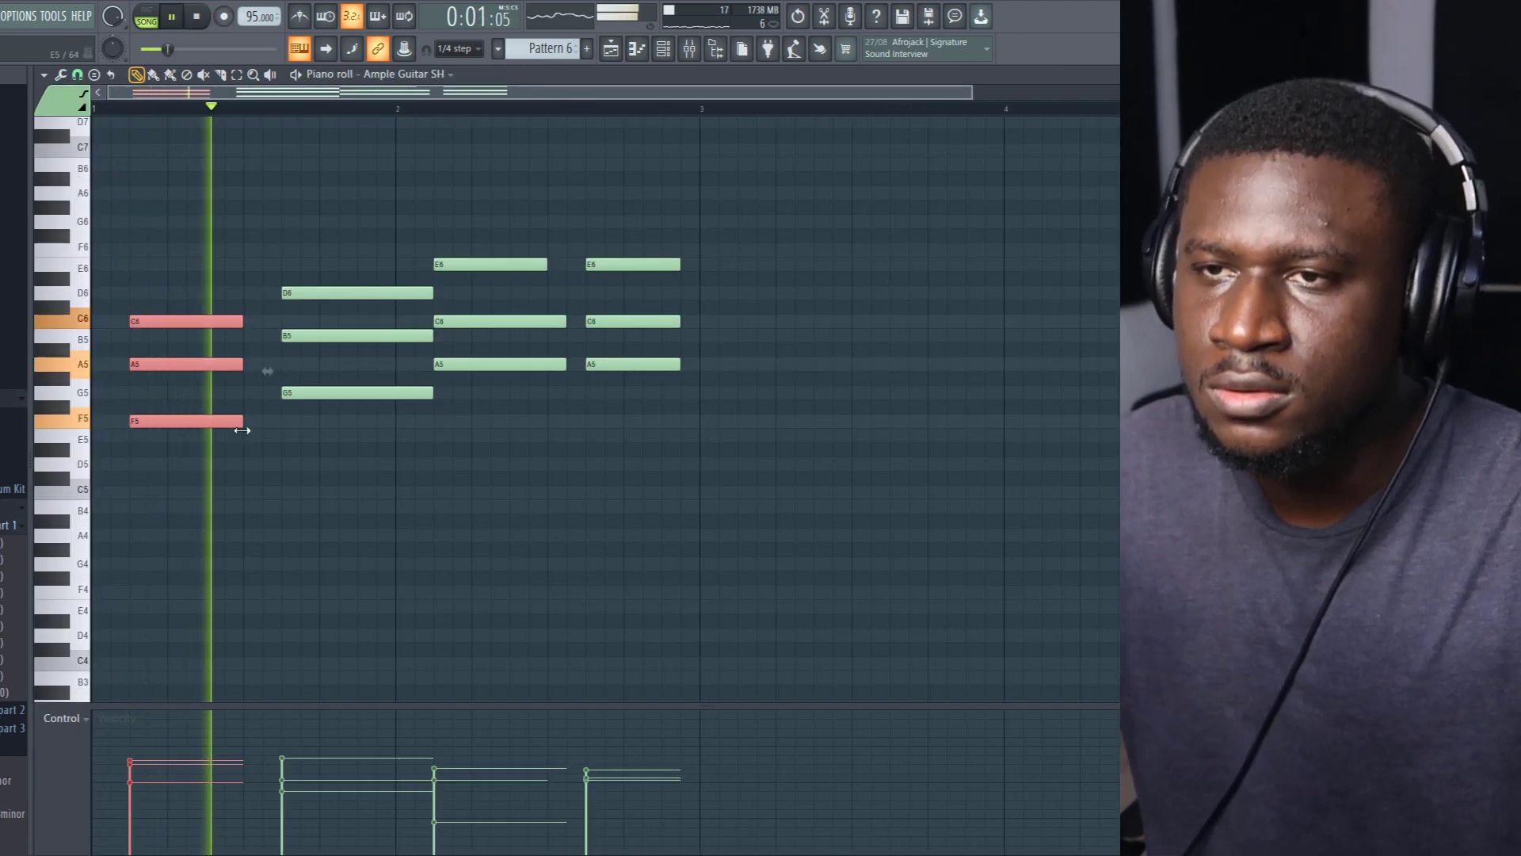
# Even out the Pattern 6 guitar chords by shortening the second and third and extending the fourth to match the first, and check them in the arrangement.
pyautogui.moveTo(407, 279); pyautogui.dragTo(425, 407)
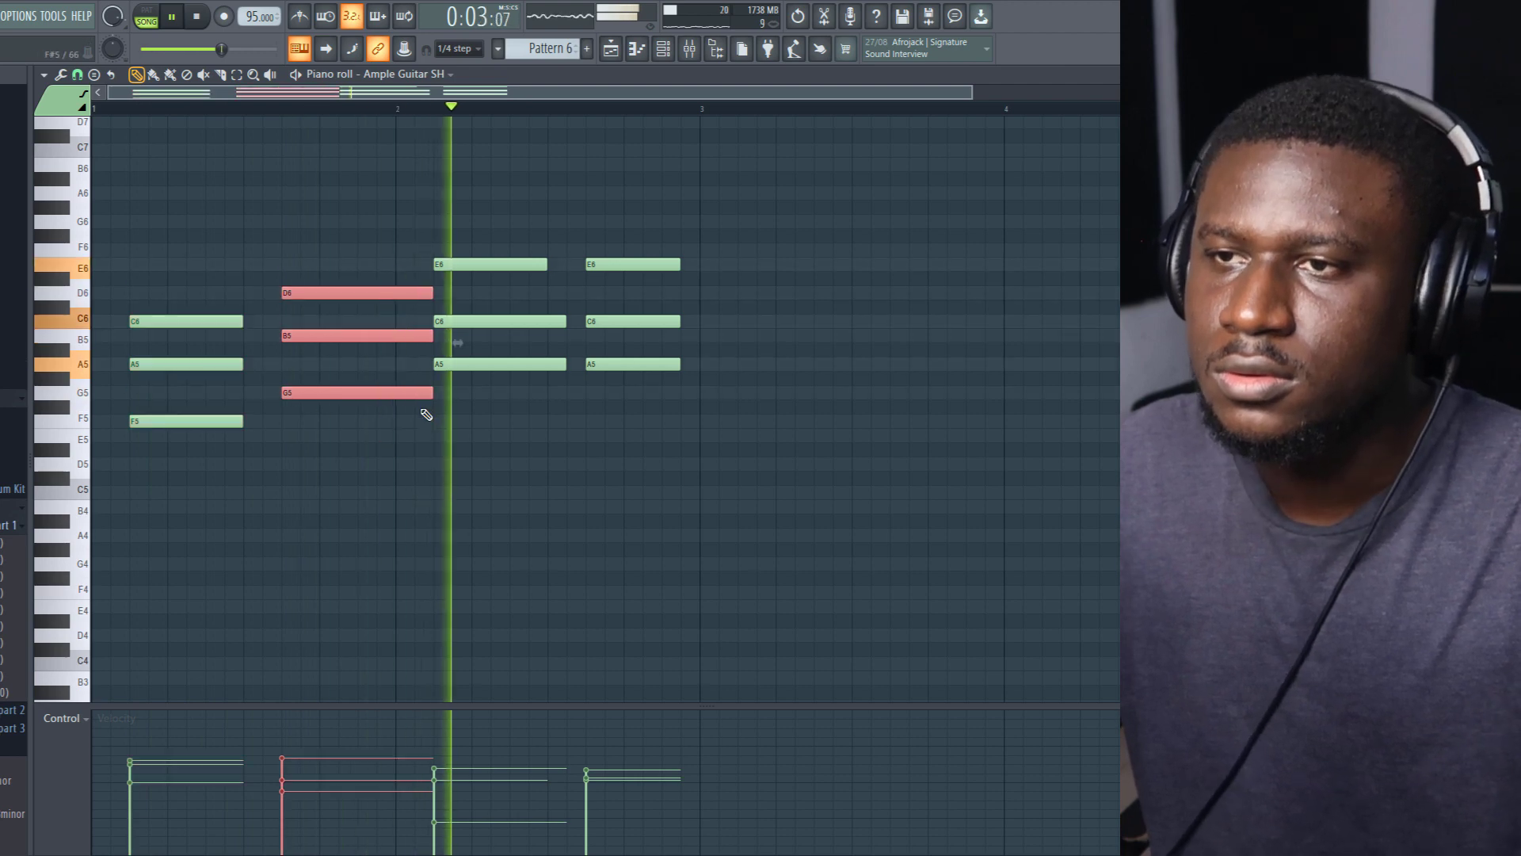
pyautogui.moveTo(432, 336); pyautogui.dragTo(419, 342)
pyautogui.moveTo(555, 244); pyautogui.dragTo(567, 380)
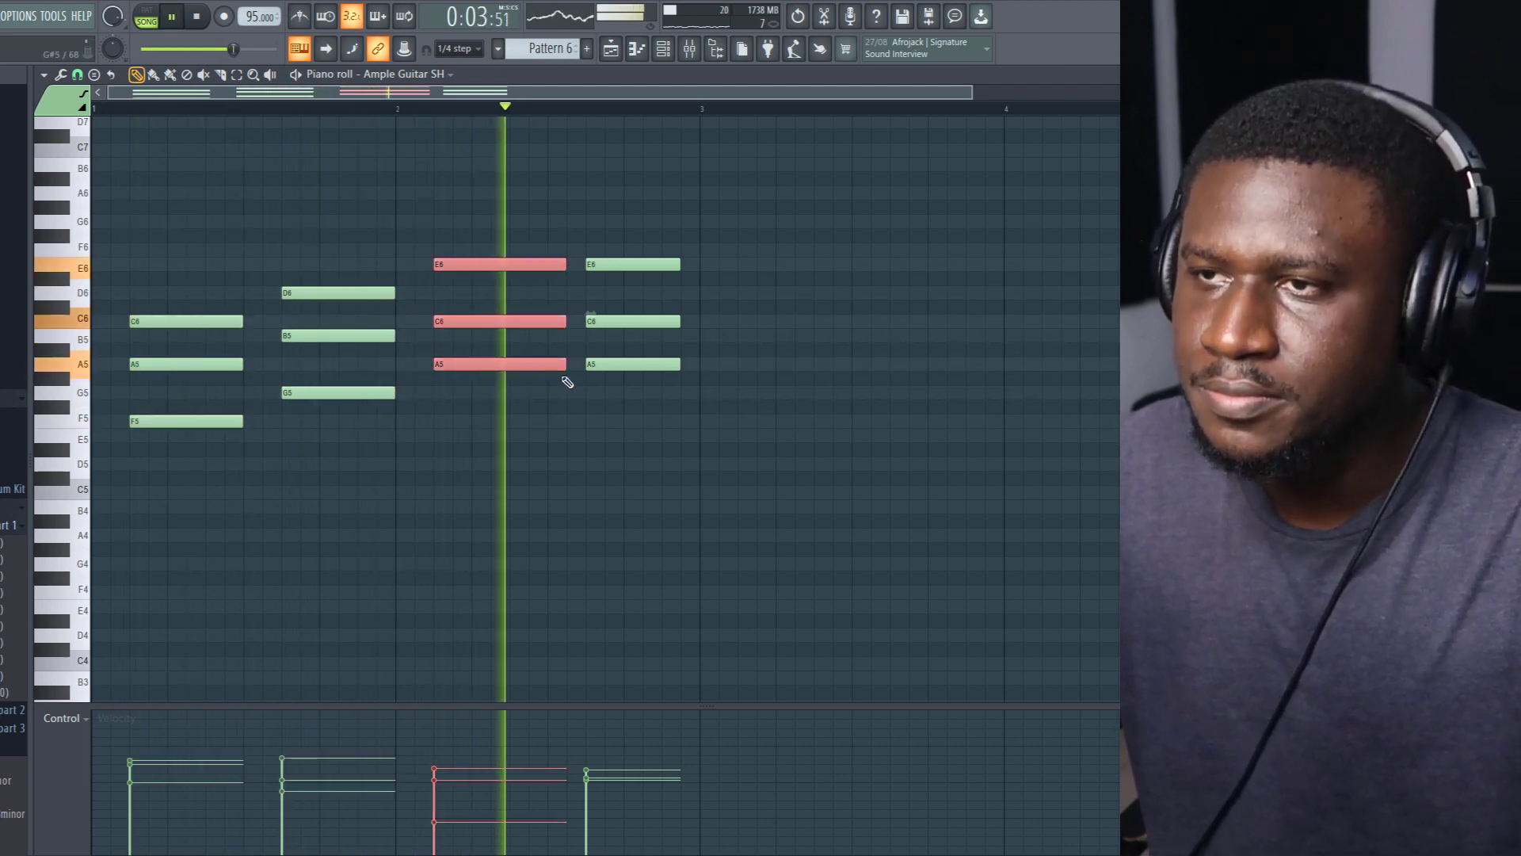
pyautogui.moveTo(566, 321); pyautogui.dragTo(548, 321)
pyautogui.moveTo(650, 231); pyautogui.dragTo(655, 373)
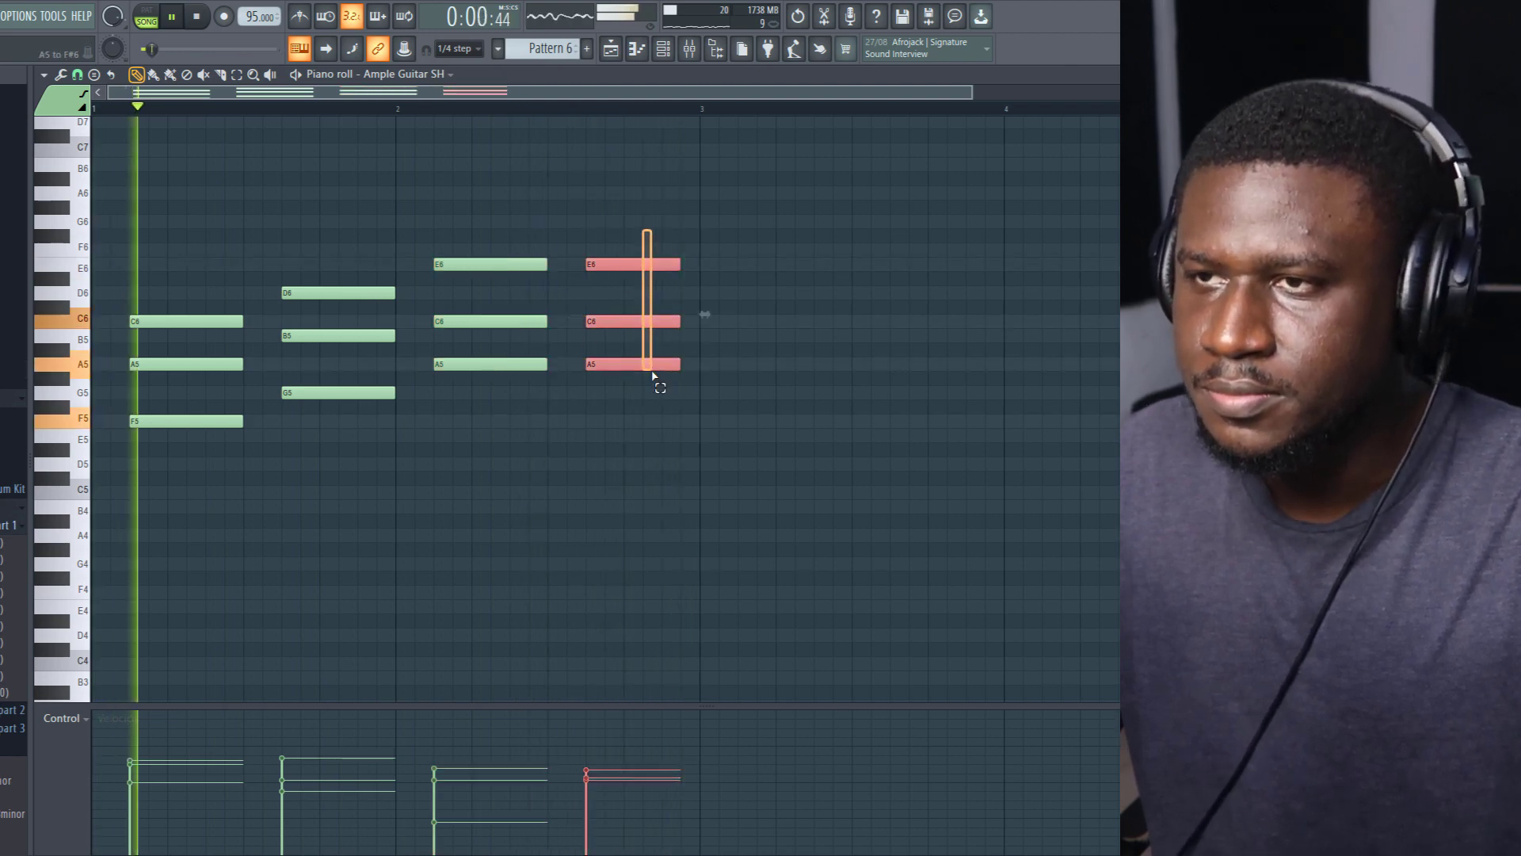
pyautogui.moveTo(679, 321); pyautogui.dragTo(696, 312)
pyautogui.click(579, 459)
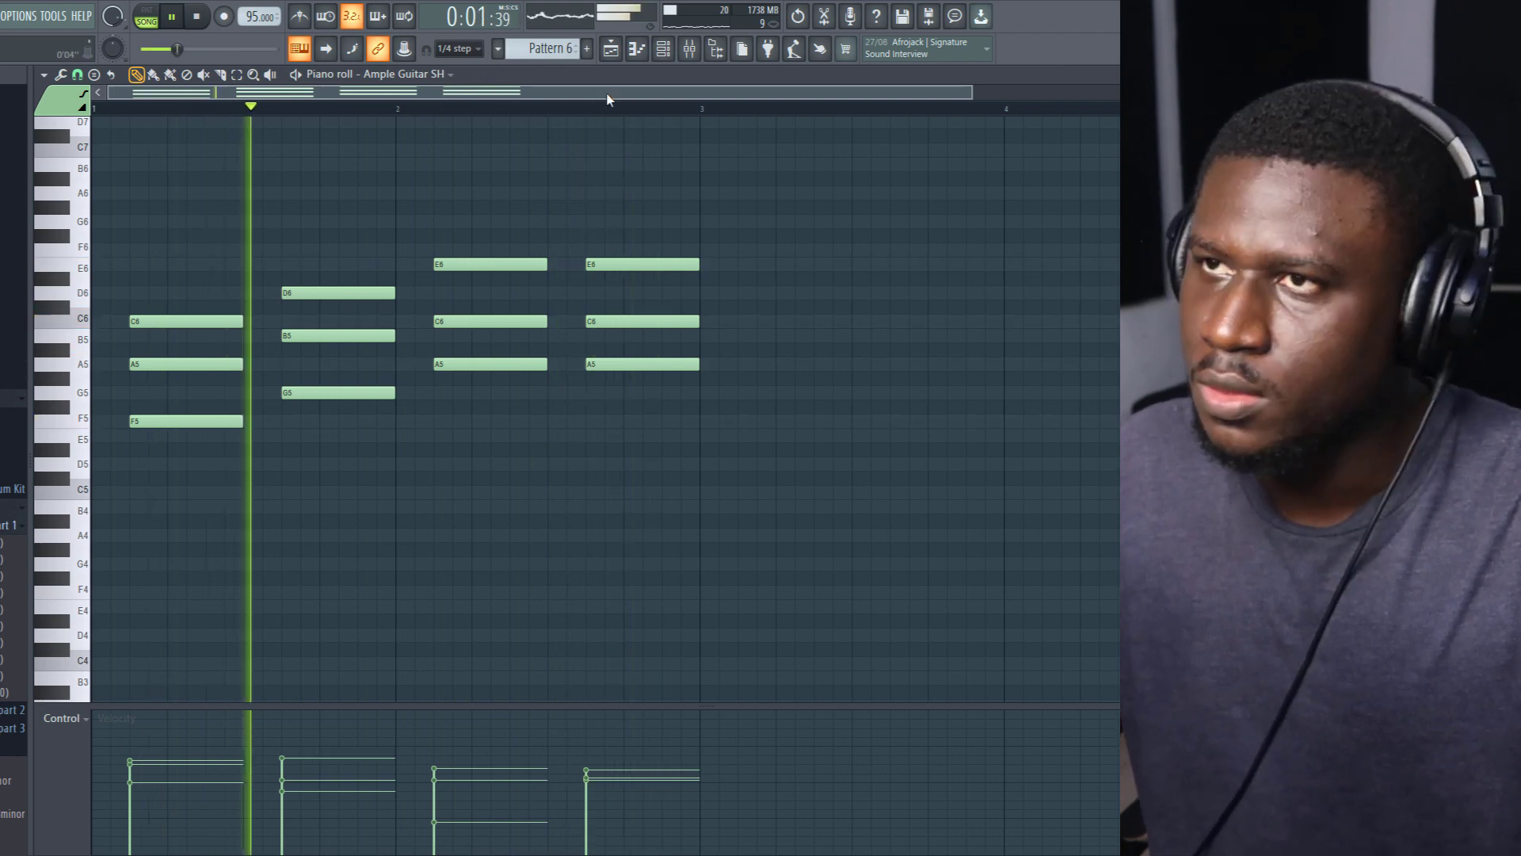
pyautogui.press('F5')
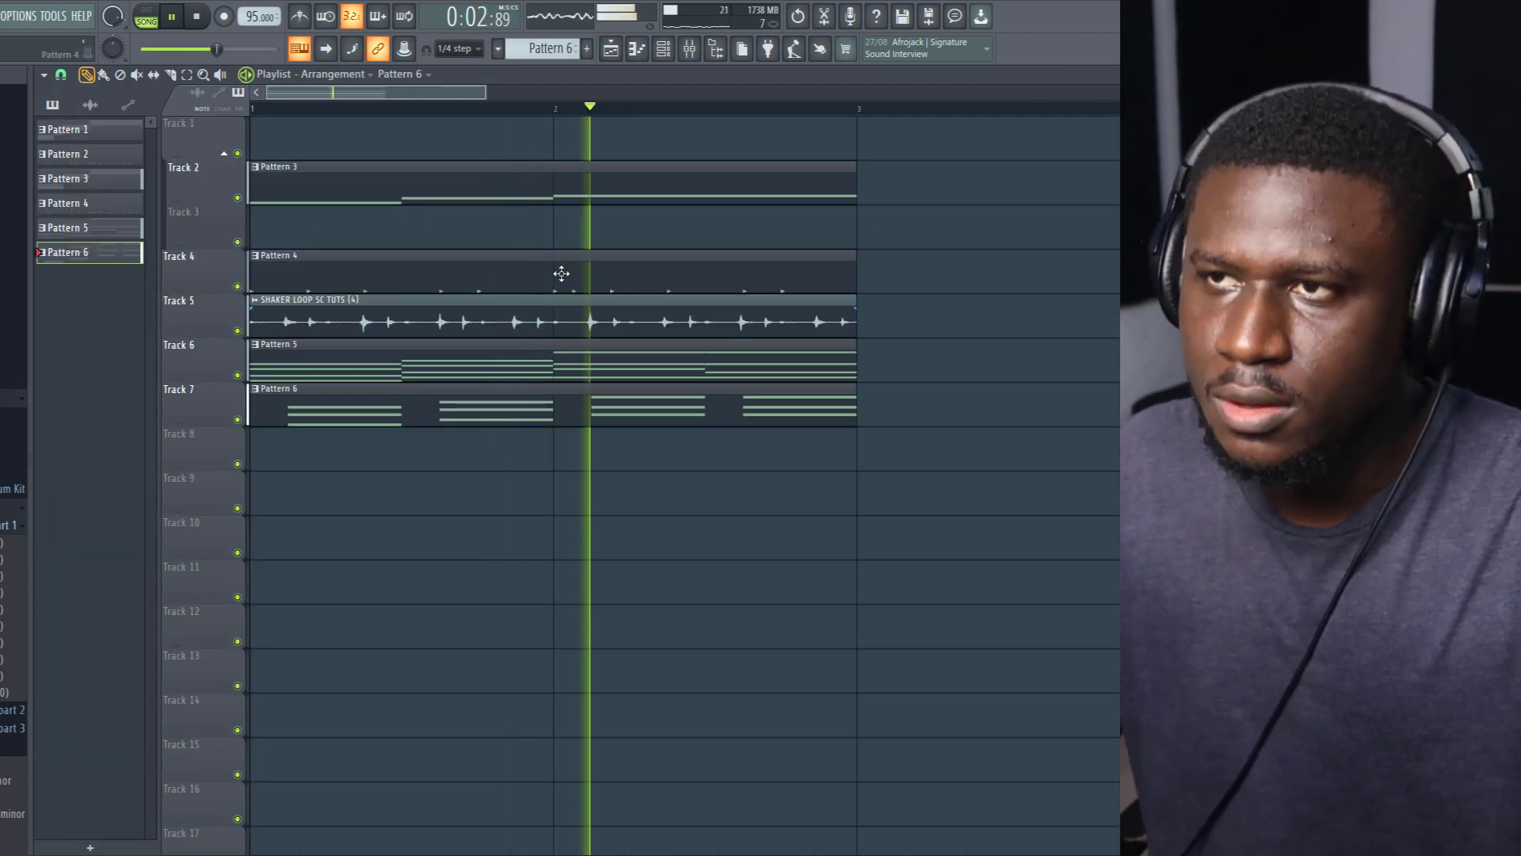
pyautogui.press('space')
# Open the Track 1 (consolidated)_10 Slicex channel of Pattern 3 and route it to mixer track 4.
pyautogui.click(531, 185)
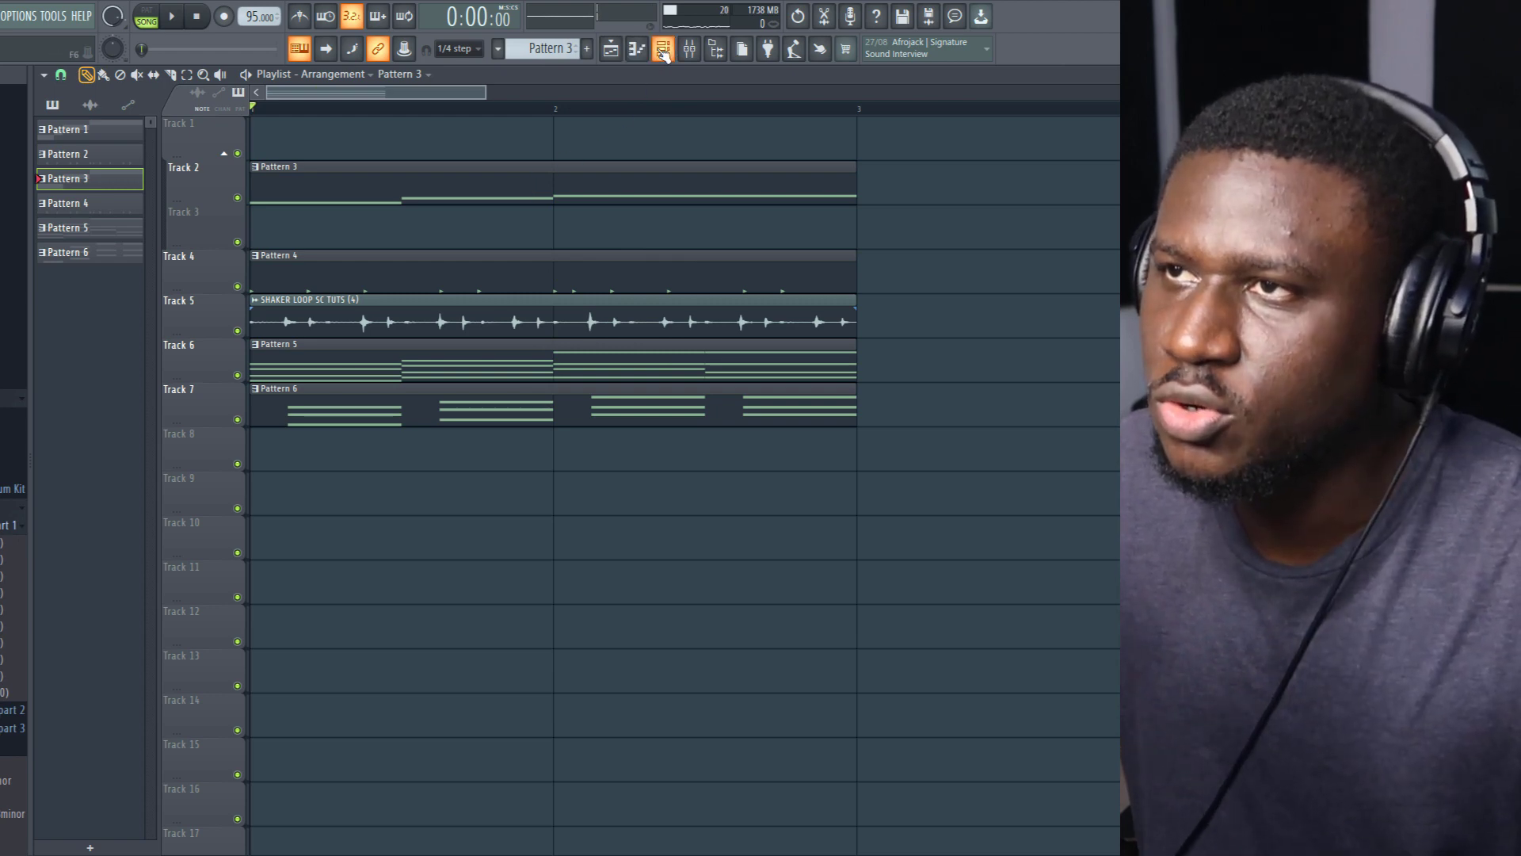
pyautogui.click(663, 49)
pyautogui.scroll(-1, 554, 634)
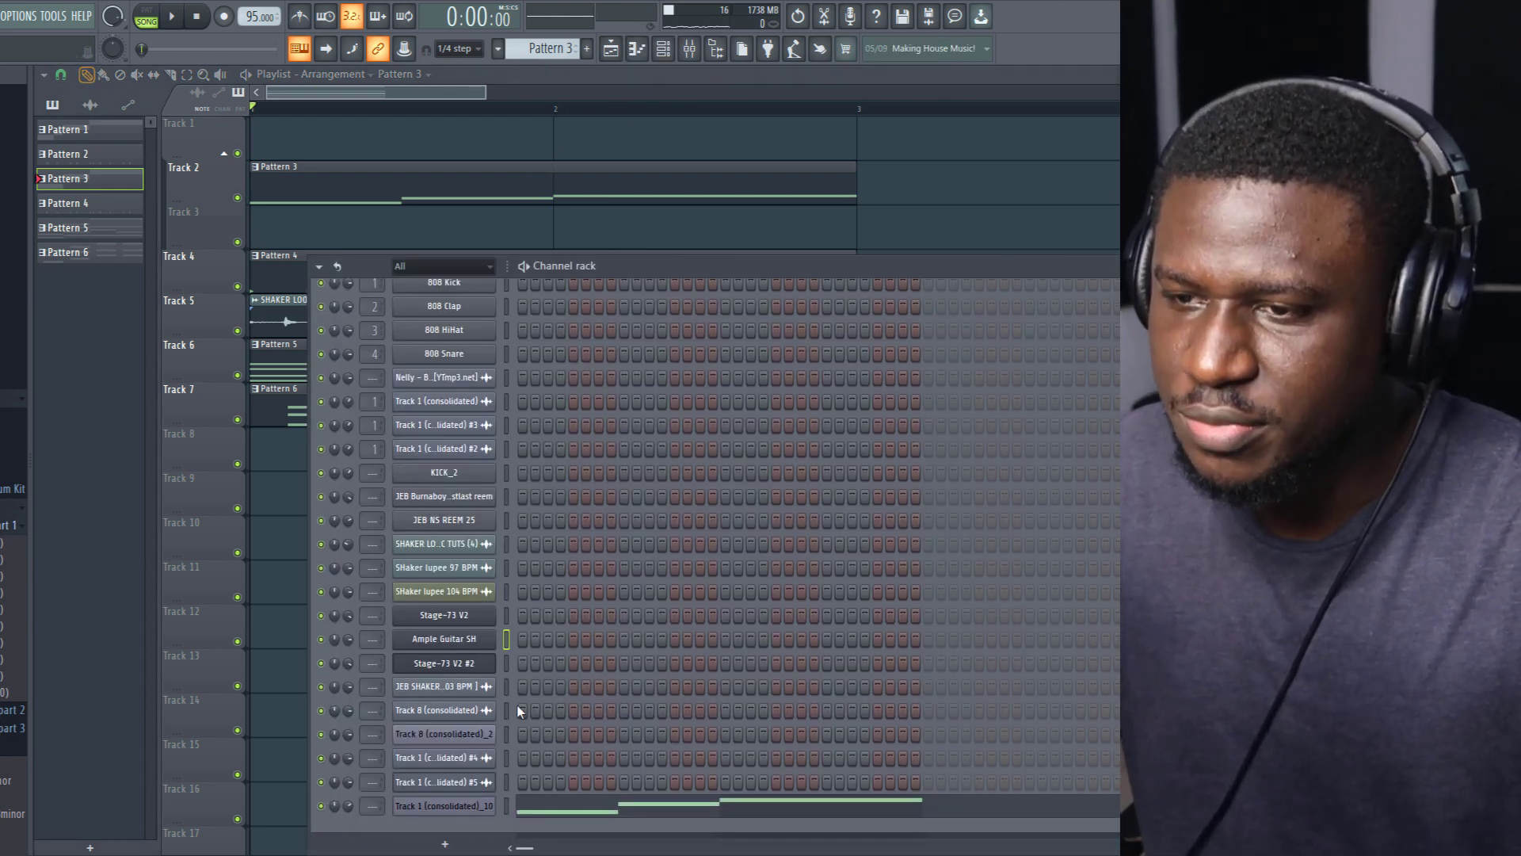
pyautogui.click(475, 804)
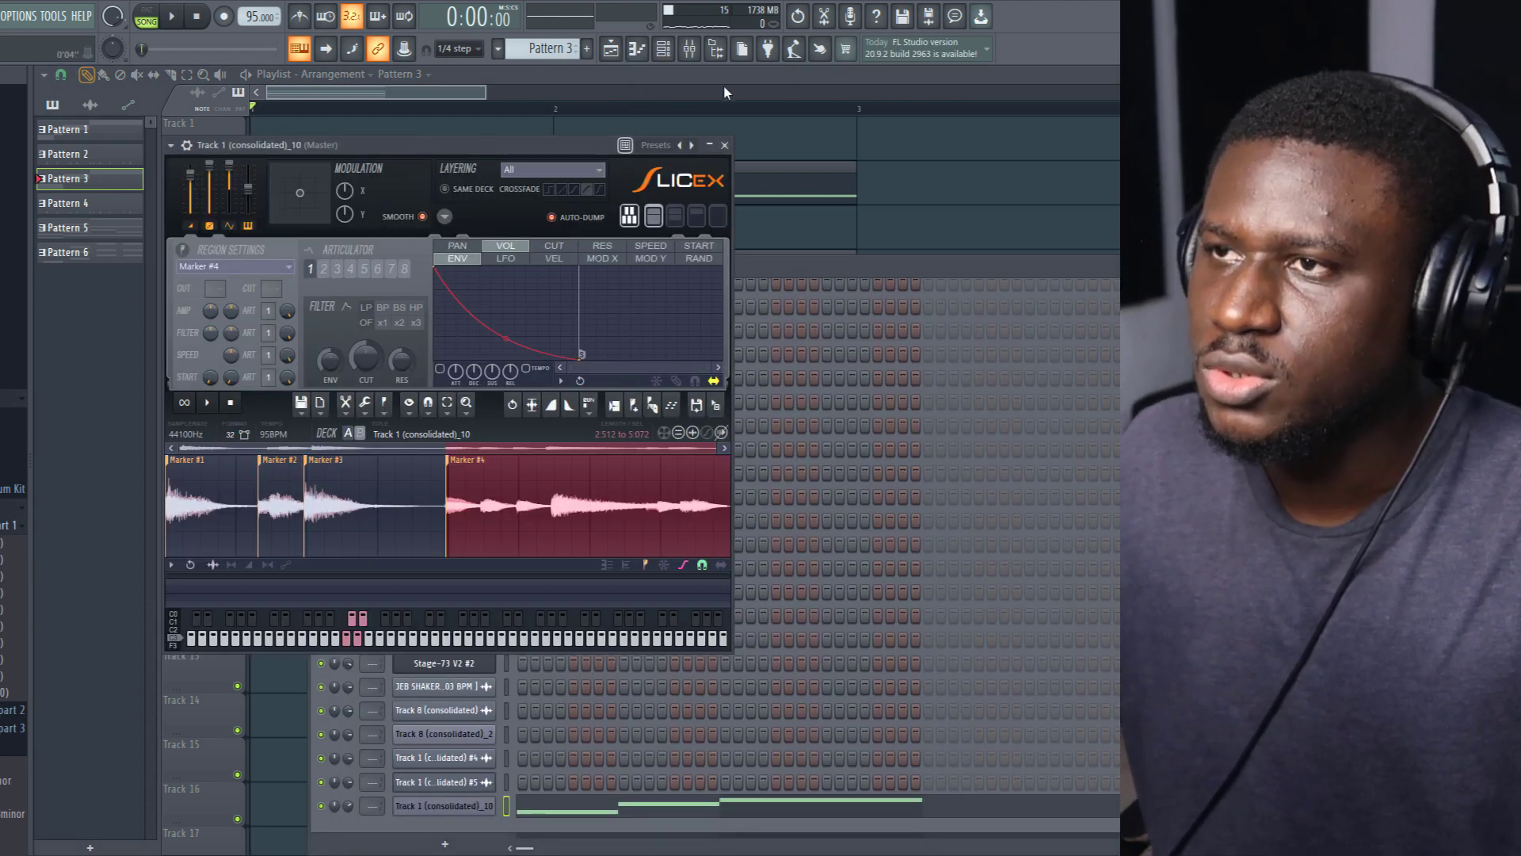
pyautogui.click(697, 51)
pyautogui.click(254, 234)
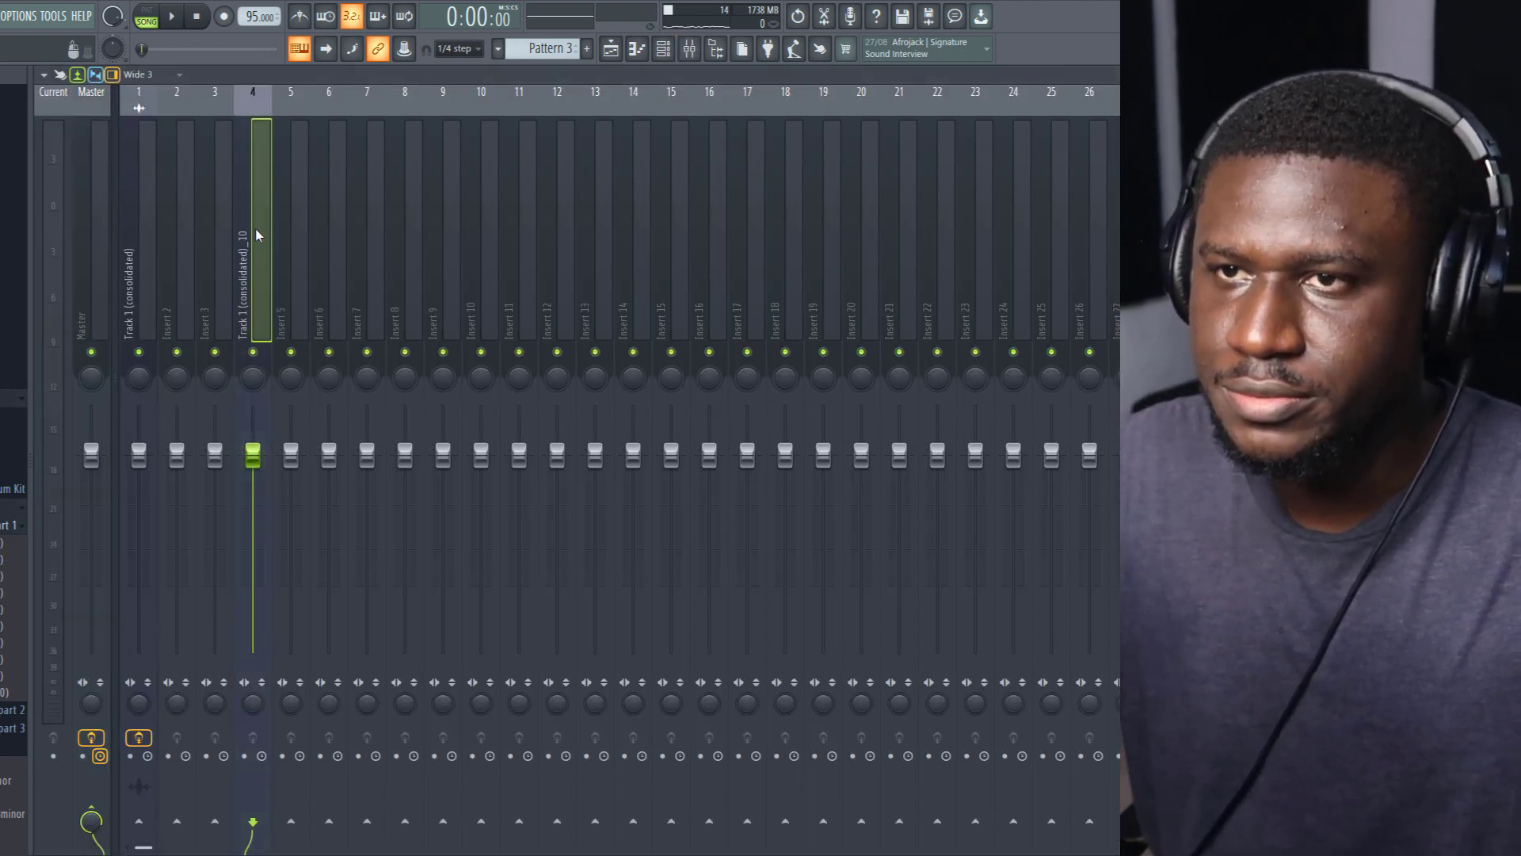
# Insert Fruity Parametric EQ 2 on mixer track 4 and load the 20Hz + 18kHz cut preset.
pyautogui.press('space')
pyautogui.press('space')
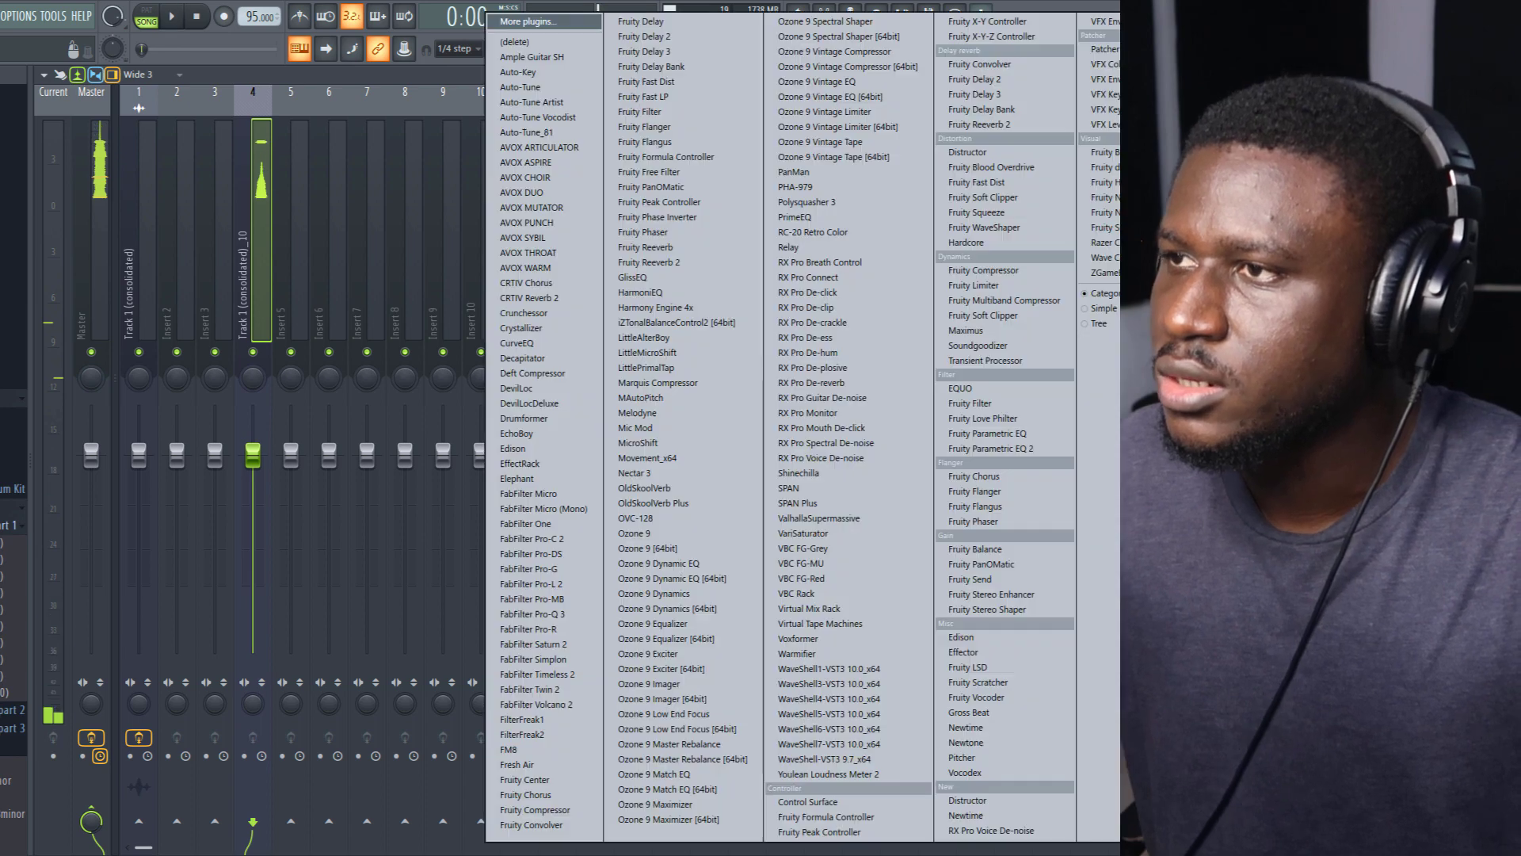
pyautogui.click(1030, 448)
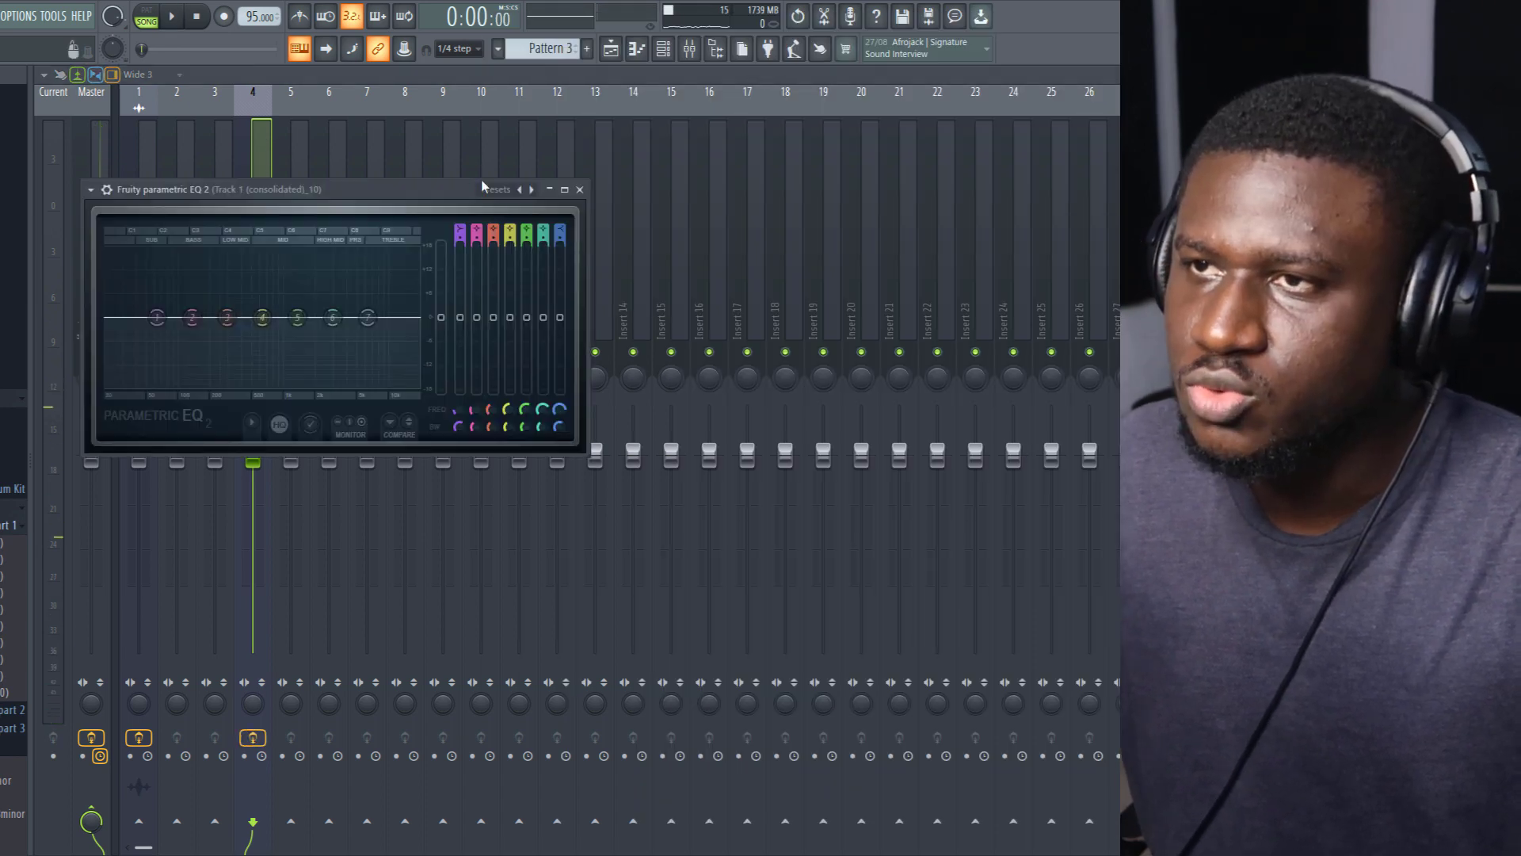
pyautogui.click(520, 191)
pyautogui.click(554, 229)
# Lower the band 7 low-pass cutoff to the start of the high-mid range during playback and close the EQ.
pyautogui.press('space')
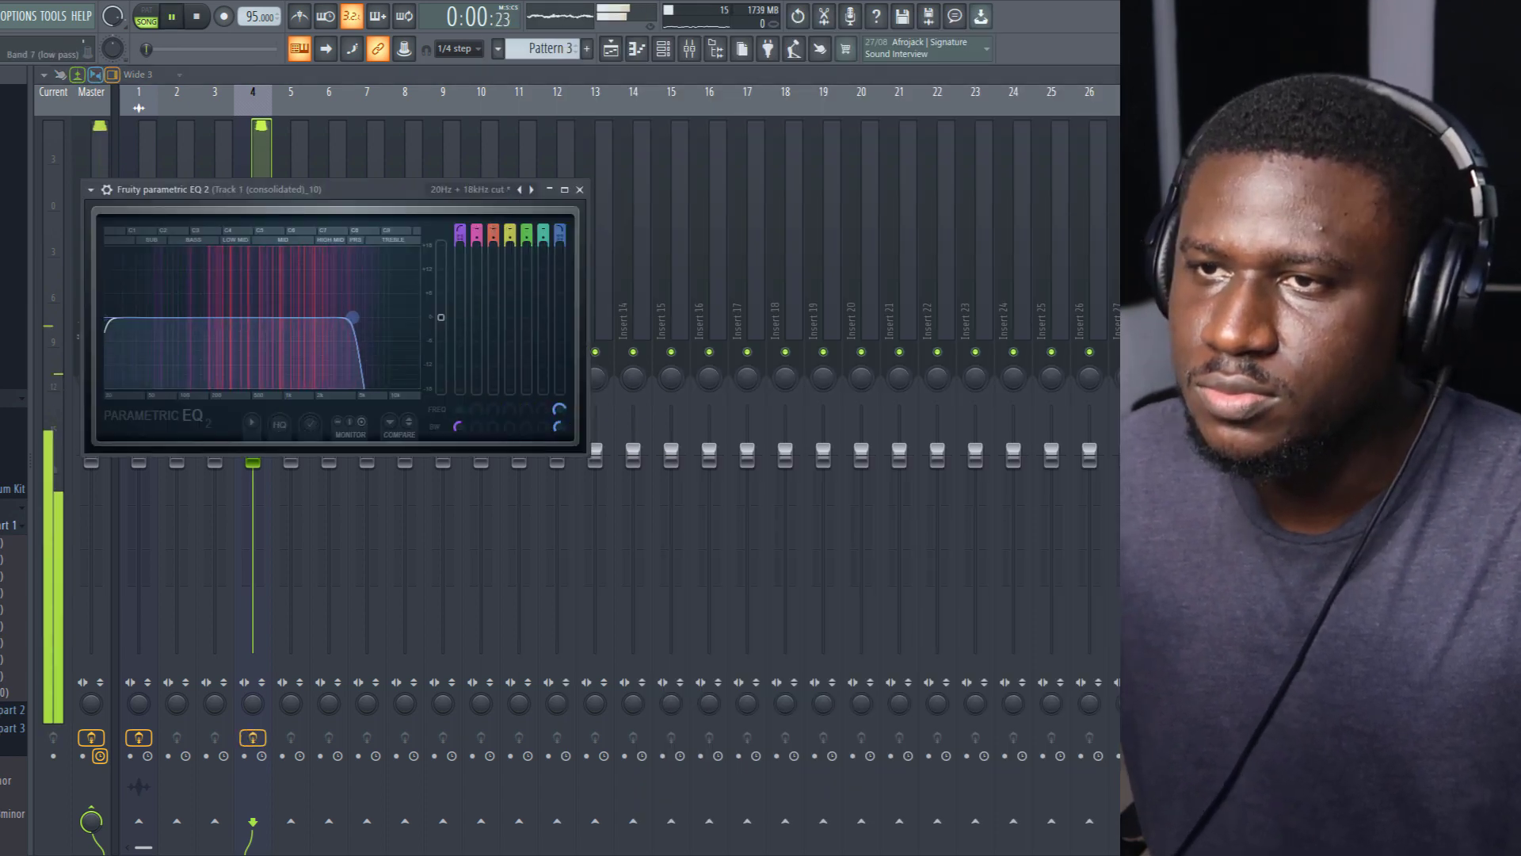
pyautogui.moveTo(333, 324); pyautogui.dragTo(309, 317)
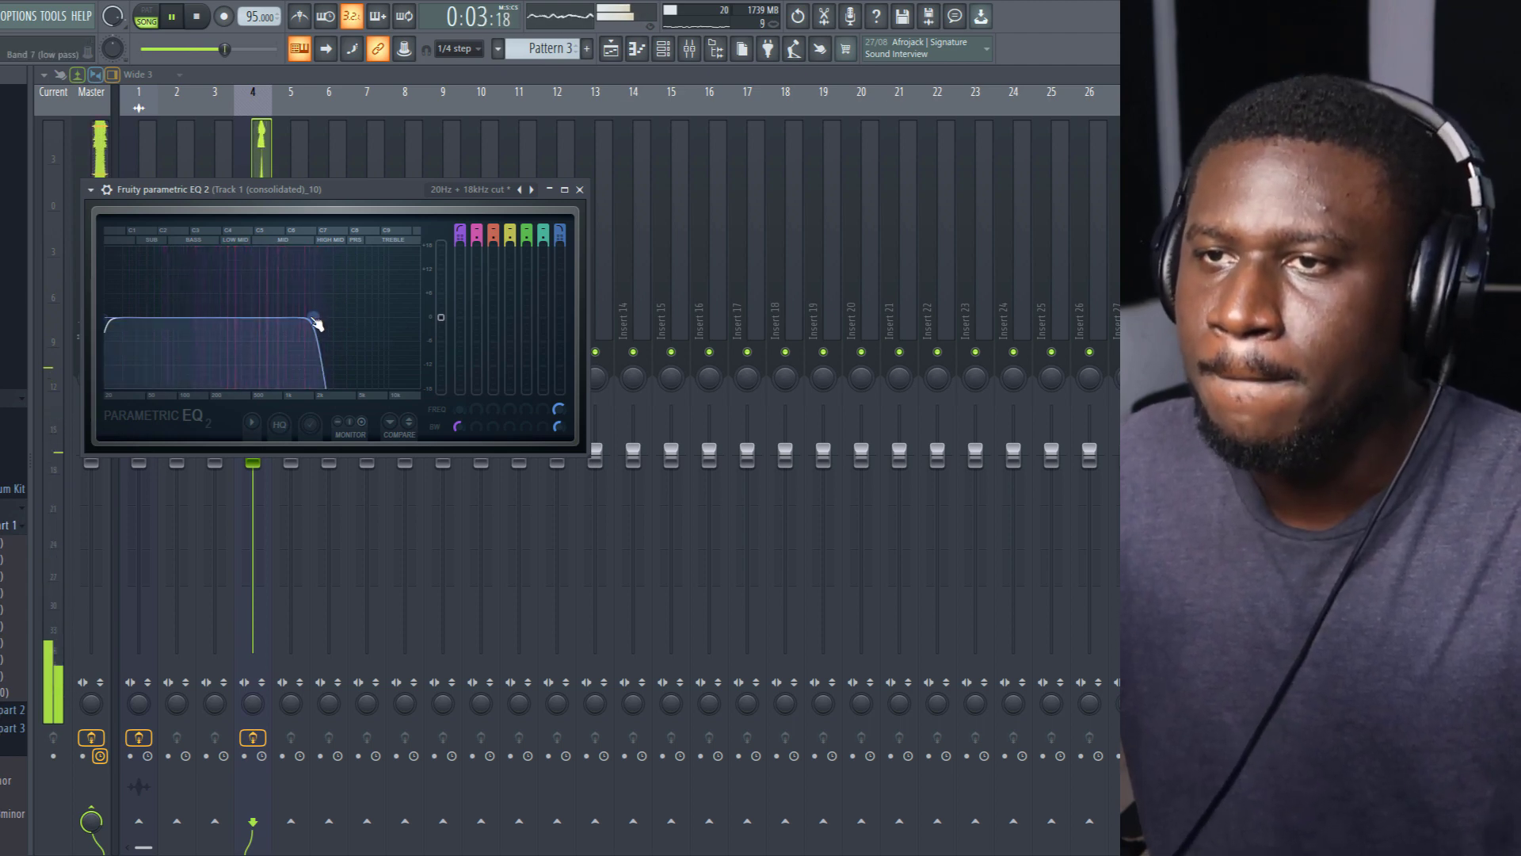
pyautogui.moveTo(317, 324); pyautogui.dragTo(321, 318)
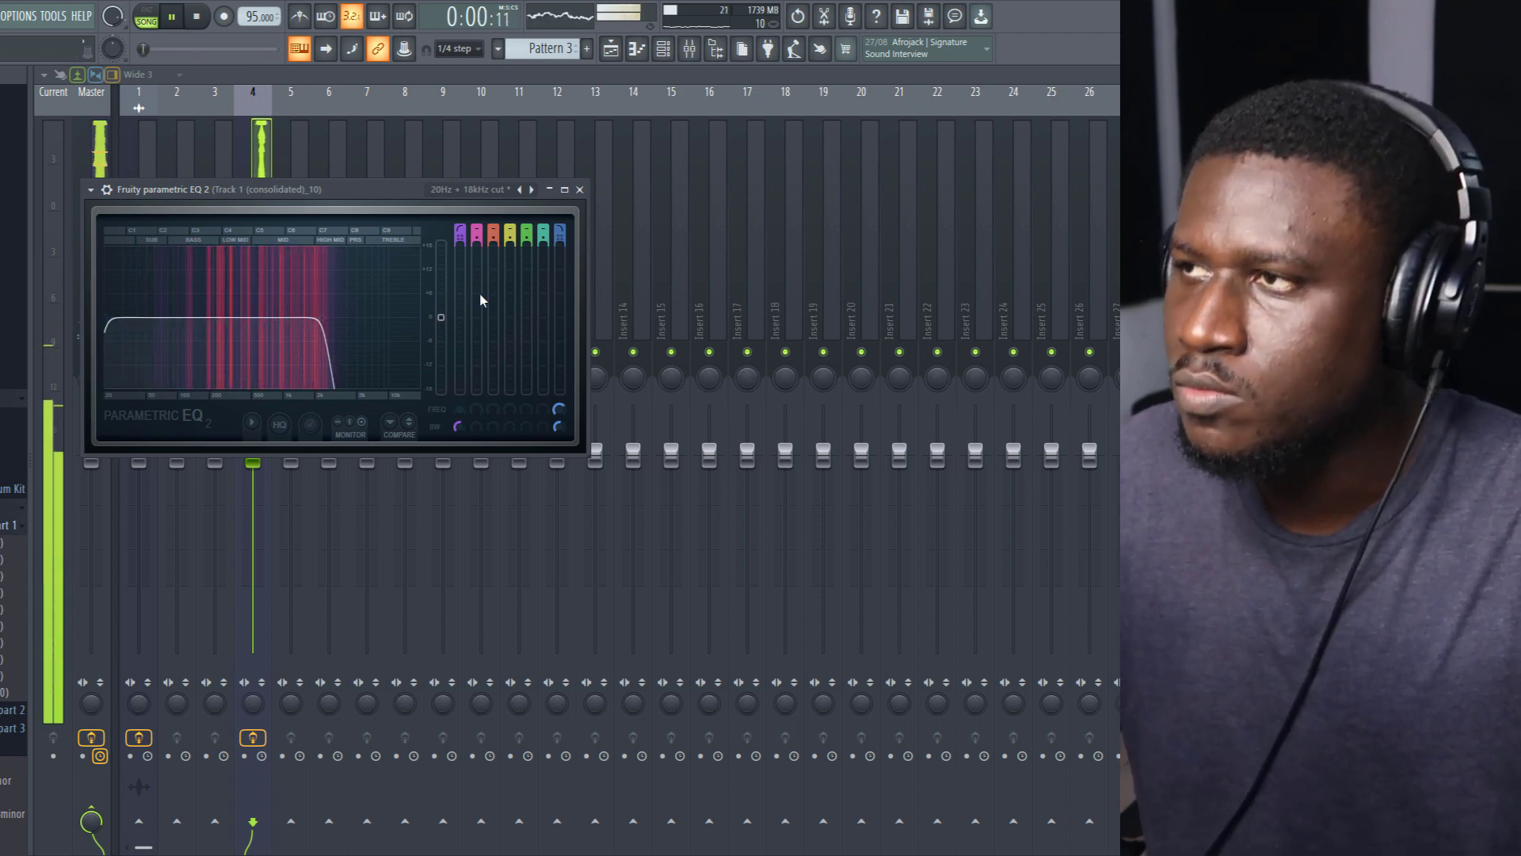
pyautogui.click(579, 189)
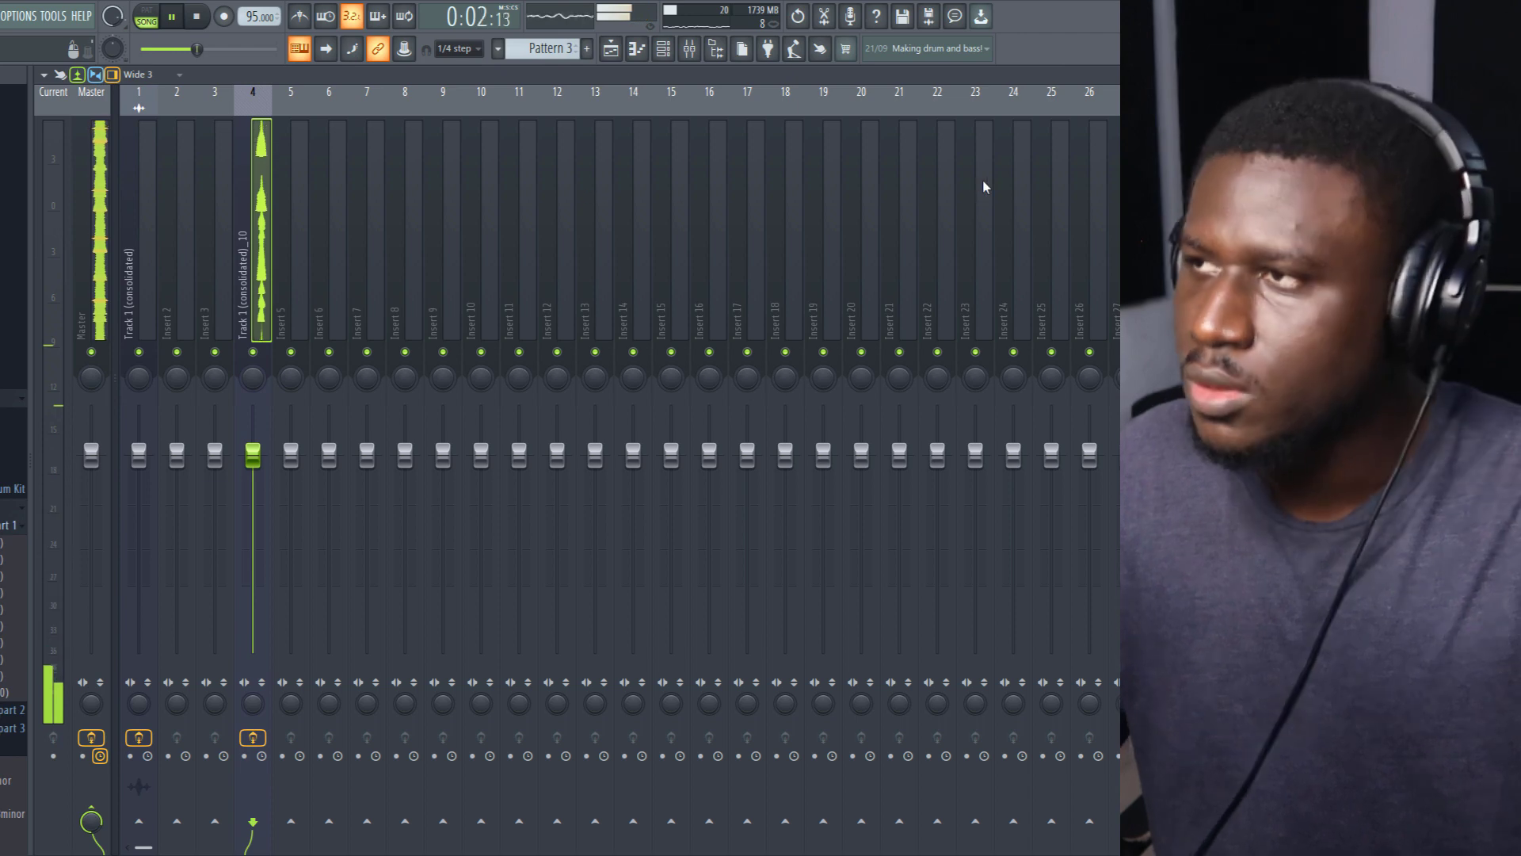